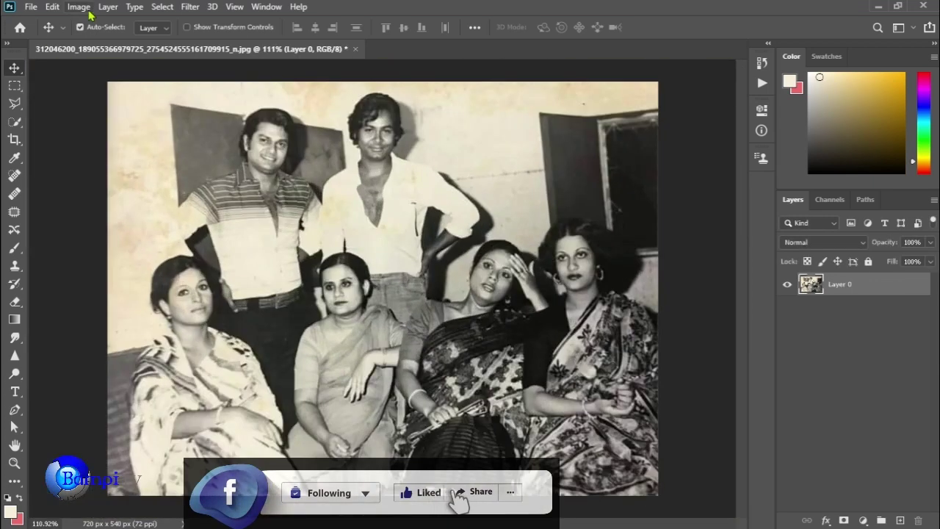
# - Set the image resolution to 100 ppi in Image Size, giving a 1000 × 750 px photo
pyautogui.click(78, 7)
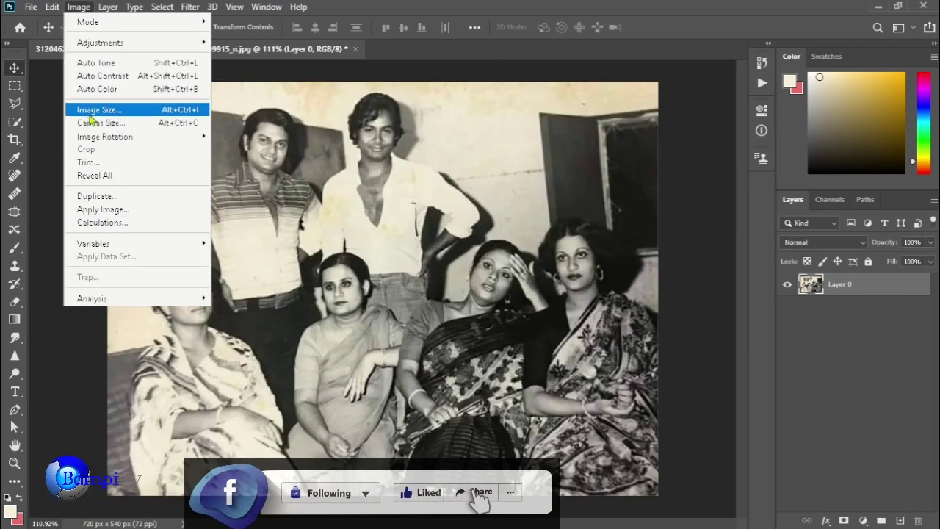
pyautogui.click(110, 109)
pyautogui.write('100')
pyautogui.click(500, 296)
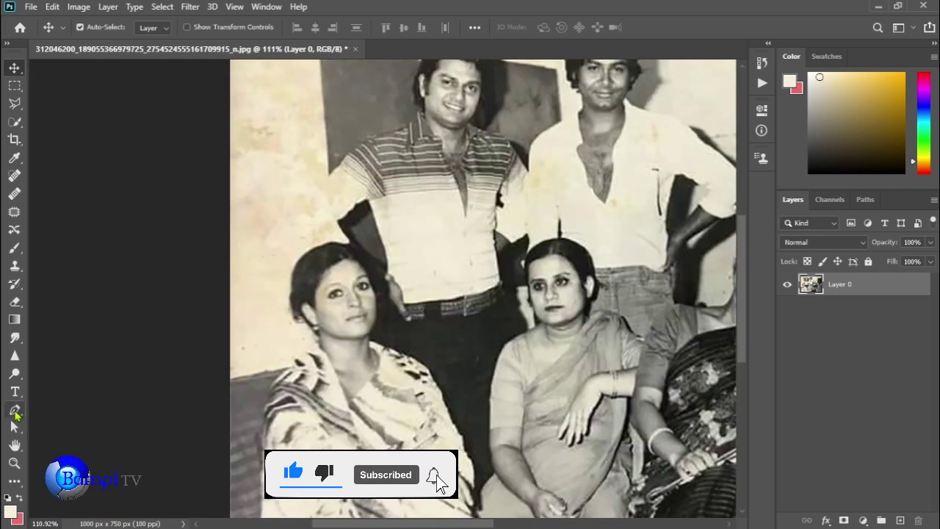
# - With the Pen tool, start the wall path beside the seated woman, along the standing man's arm and backdrop top
pyautogui.click(15, 410)
pyautogui.scroll(4, 262, 374)
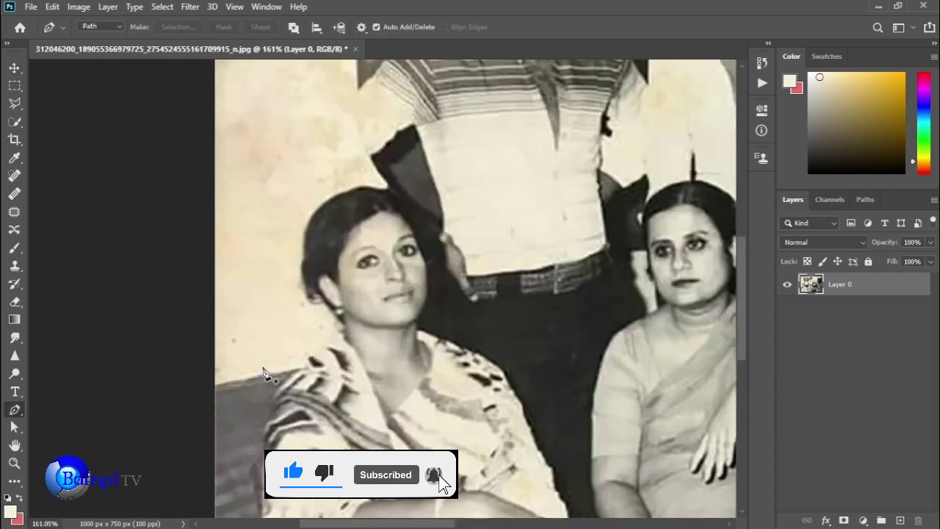
pyautogui.scroll(1, 319, 366)
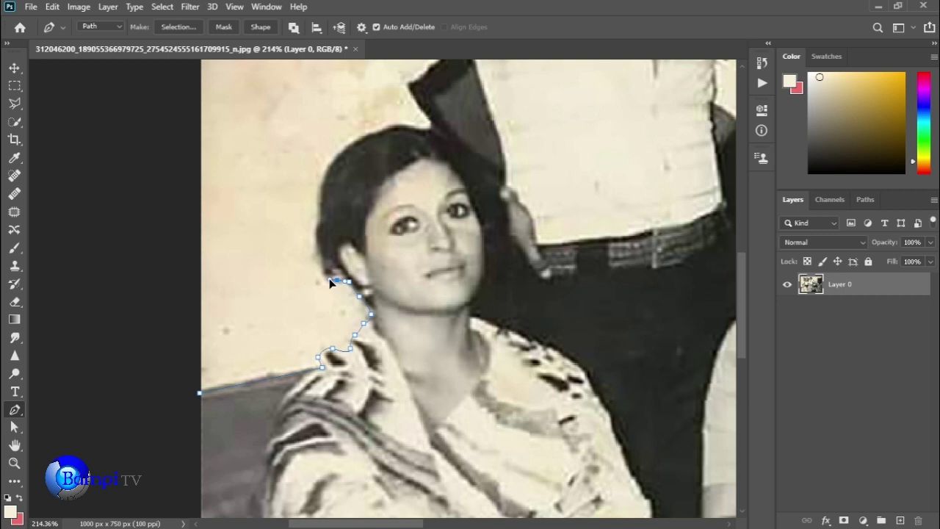
pyautogui.click(383, 130)
pyautogui.scroll(3, 412, 221)
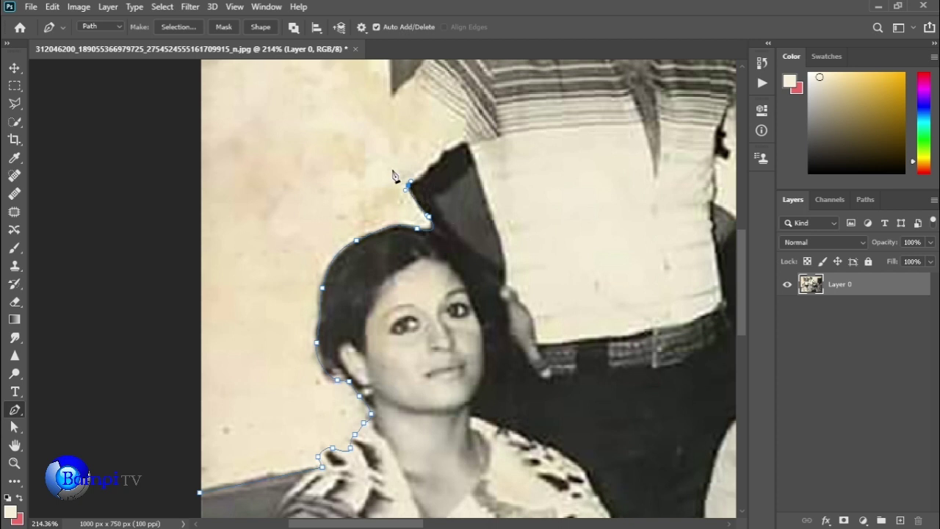
pyautogui.click(389, 103)
pyautogui.scroll(5, 389, 118)
pyautogui.click(378, 121)
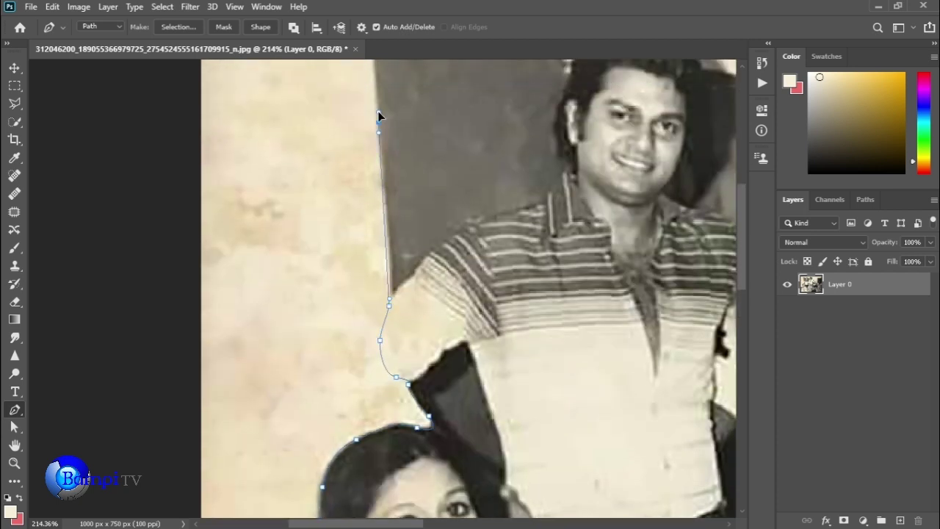
pyautogui.scroll(5, 393, 300)
pyautogui.click(491, 225)
pyautogui.click(565, 235)
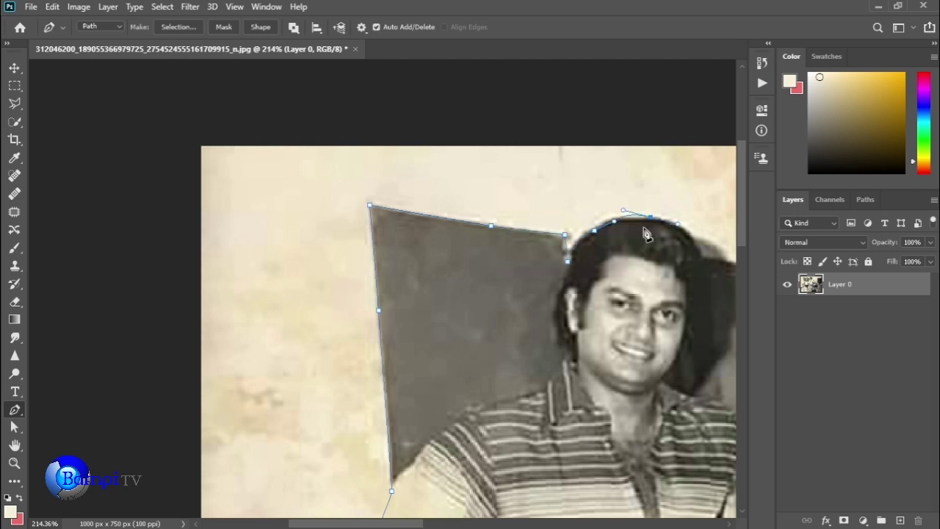
pyautogui.hscroll(9, 656, 221)
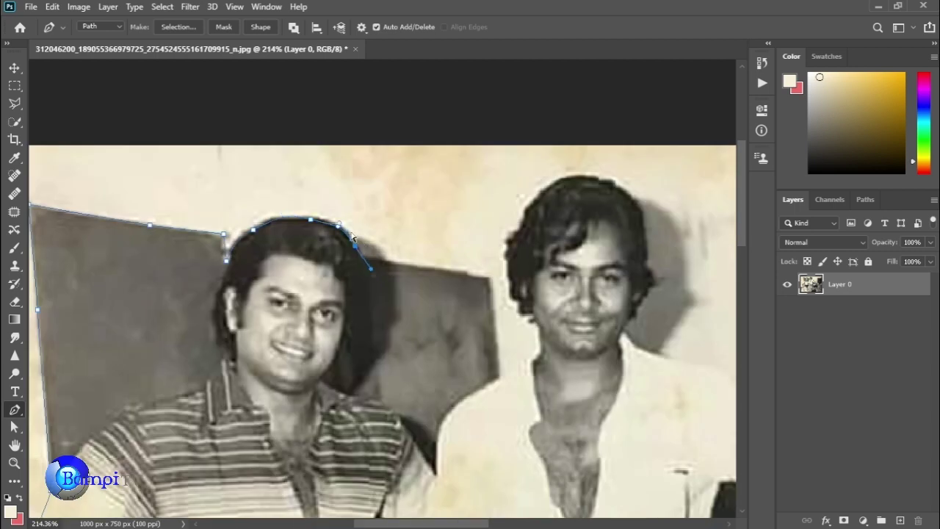
pyautogui.scroll(-1, 504, 347)
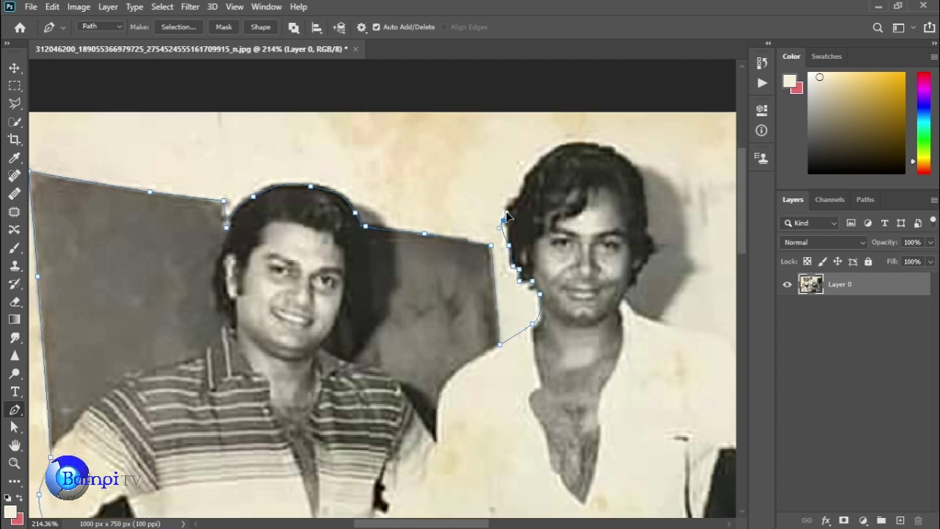
# - Continue the path over the right man's hair, shoulder, raised arm and up the woman's face
pyautogui.click(544, 153)
pyautogui.click(558, 147)
pyautogui.hscroll(6, 514, 220)
pyautogui.click(378, 167)
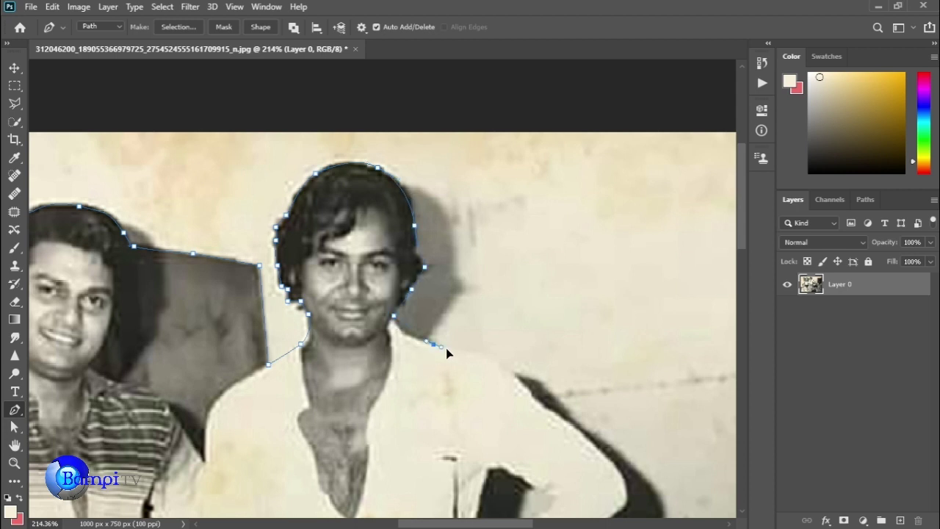
pyautogui.moveTo(569, 417)
pyautogui.mouseDown()
pyautogui.moveTo(389, 186)
pyautogui.moveTo(347, 160)
pyautogui.mouseUp()
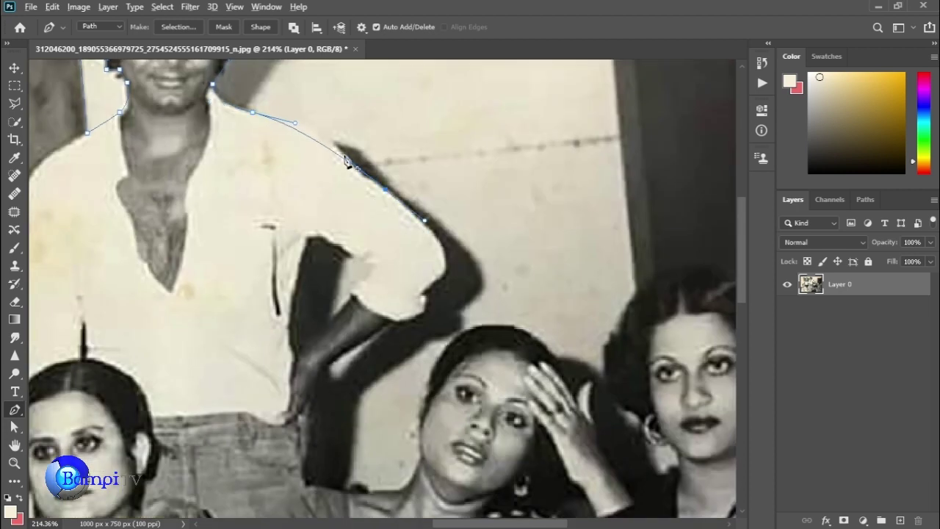
pyautogui.click(383, 198)
pyautogui.click(436, 238)
pyautogui.scroll(-1, 421, 301)
pyautogui.moveTo(430, 264); pyautogui.dragTo(397, 291)
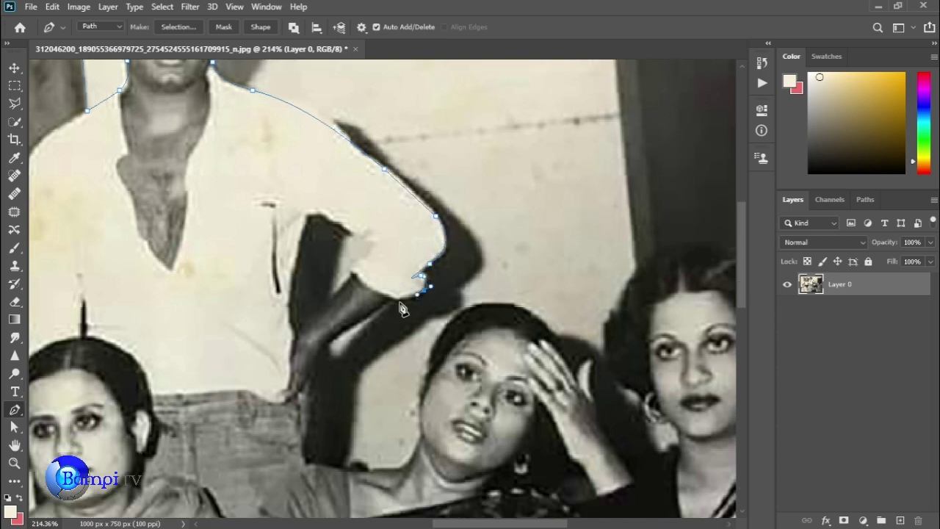
pyautogui.click(315, 373)
pyautogui.click(309, 392)
pyautogui.click(305, 412)
pyautogui.scroll(-2, 312, 416)
pyautogui.moveTo(422, 382); pyautogui.dragTo(420, 380)
pyautogui.moveTo(415, 356); pyautogui.dragTo(423, 324)
# - Trace the hair outline and right backdrop, closing the wall path at its starting anchor
pyautogui.click(463, 258)
pyautogui.hscroll(3, 416, 248)
pyautogui.click(459, 268)
pyautogui.click(478, 275)
pyautogui.click(493, 283)
pyautogui.click(531, 209)
pyautogui.scroll(5, 531, 209)
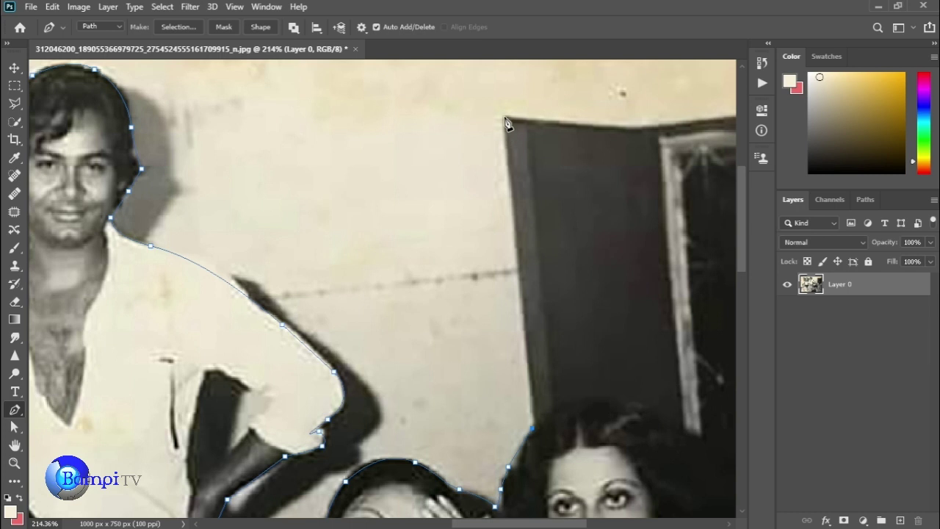
pyautogui.hscroll(5, 619, 135)
pyautogui.scroll(1, 619, 135)
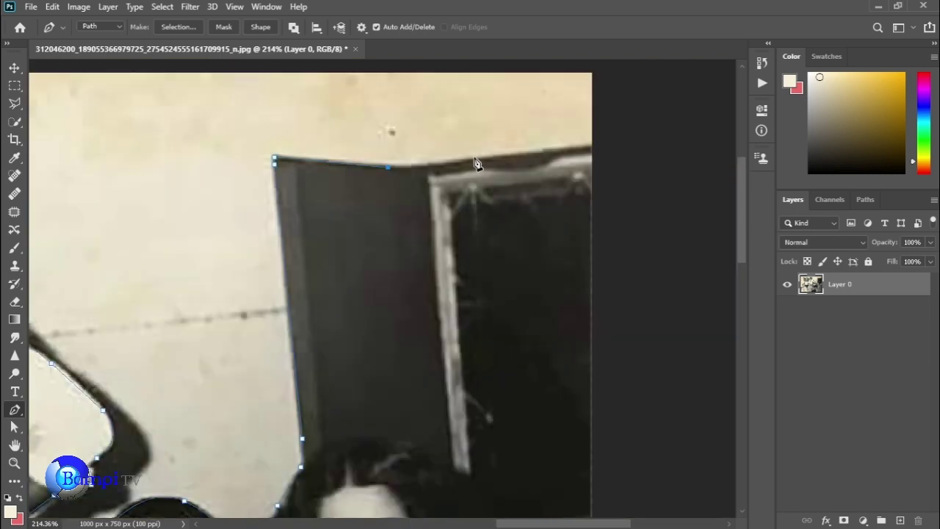
pyautogui.scroll(2, 591, 152)
pyautogui.click(598, 116)
pyautogui.hscroll(-10, 478, 140)
pyautogui.hscroll(-5, 245, 331)
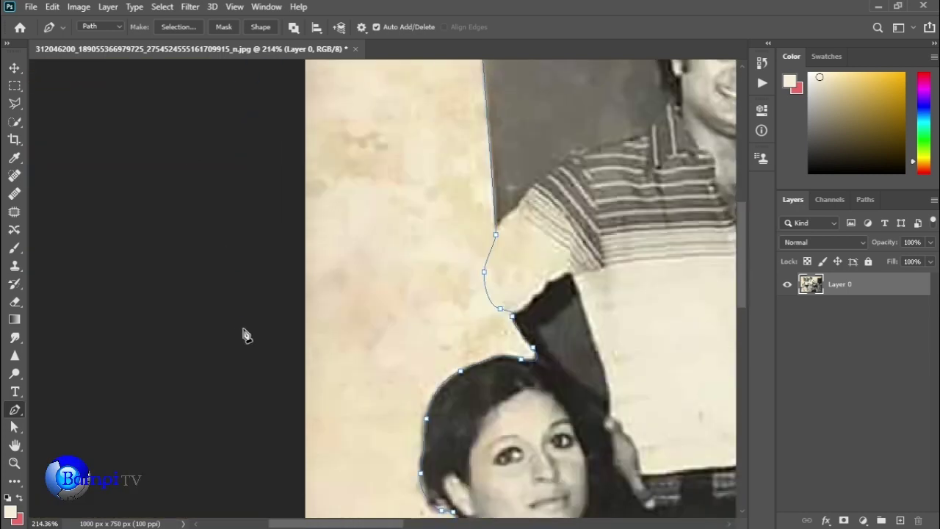
pyautogui.scroll(-5, 245, 331)
pyautogui.click(304, 401)
pyautogui.scroll(-5, 365, 367)
# - Convert the wall path into a selection with a 3-pixel feather radius
pyautogui.rightClick(512, 182)
pyautogui.click(529, 220)
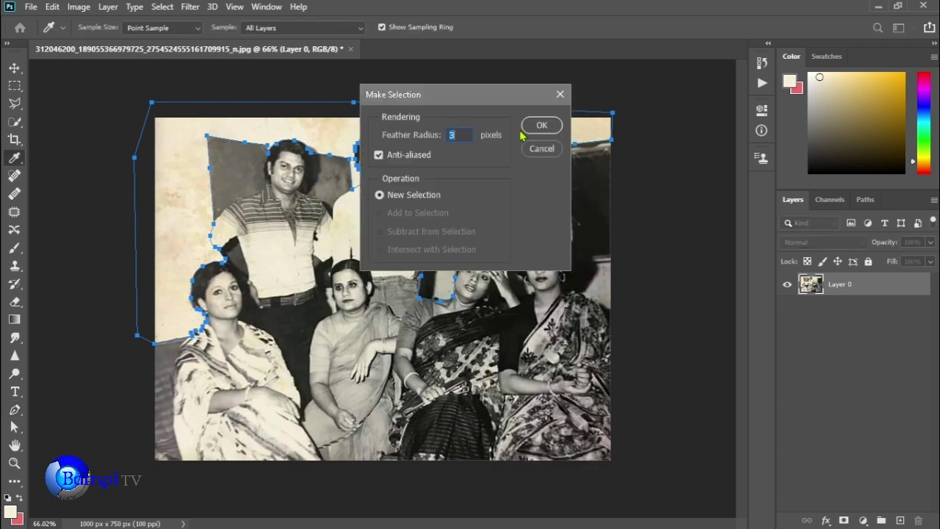
pyautogui.click(535, 126)
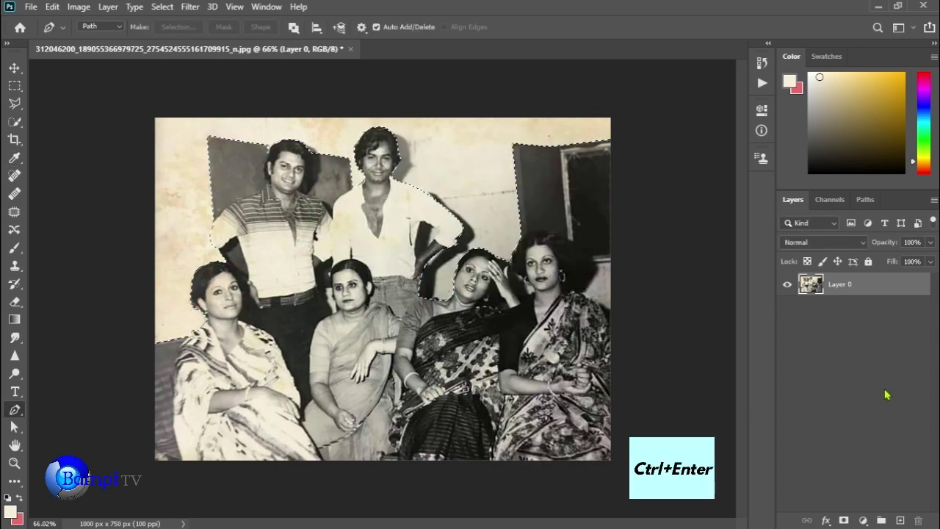
# - Add a Color Balance layer tinting the wall yellow, nudging midtones and highlights toward magenta
pyautogui.click(863, 521)
pyautogui.click(866, 398)
pyautogui.moveTo(648, 206); pyautogui.dragTo(636, 205)
pyautogui.click(675, 152)
pyautogui.click(646, 178)
pyautogui.moveTo(652, 209); pyautogui.dragTo(638, 215)
pyautogui.click(694, 152)
pyautogui.click(646, 160)
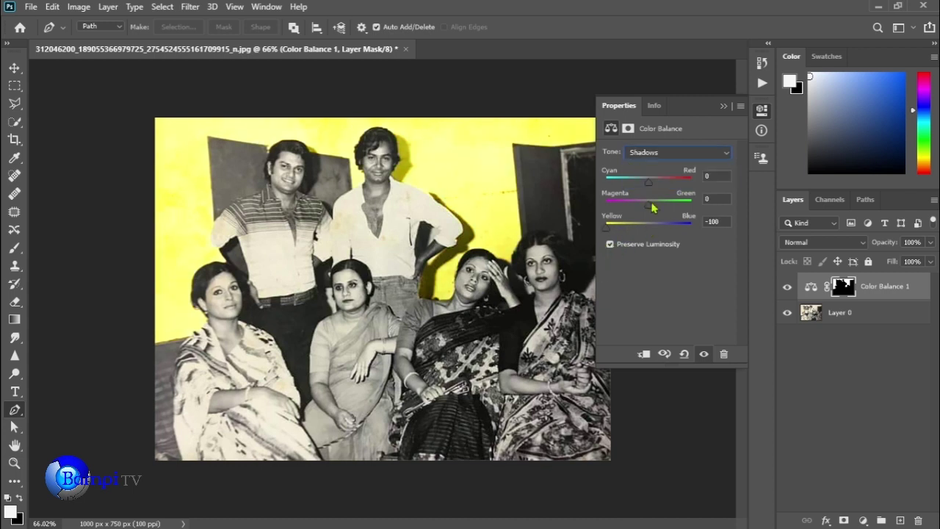
pyautogui.click(723, 106)
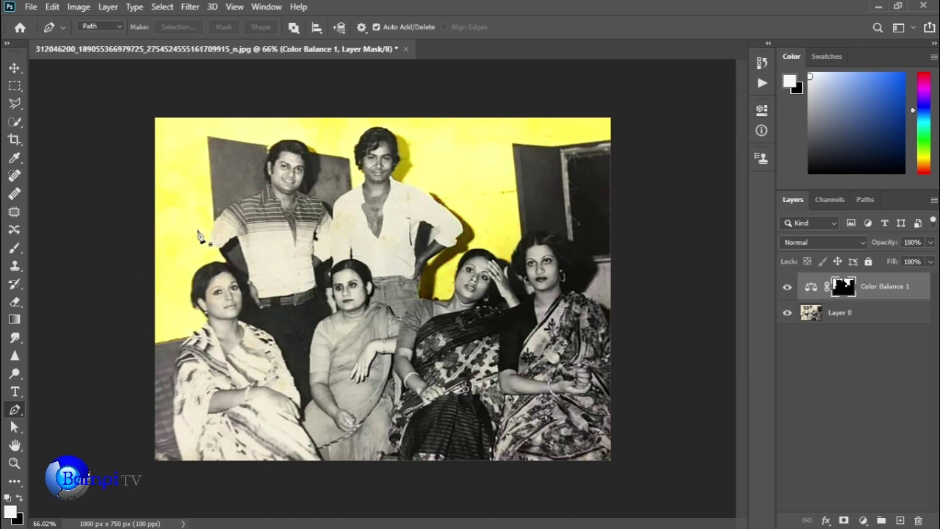
# - Trace the leftover wall edge beside the right-hand woman and turn it into a selection
pyautogui.scroll(3, 198, 235)
pyautogui.scroll(-5, 221, 250)
pyautogui.scroll(5, 349, 331)
pyautogui.scroll(-3, 349, 331)
pyautogui.scroll(2, 301, 228)
pyautogui.scroll(3, 430, 203)
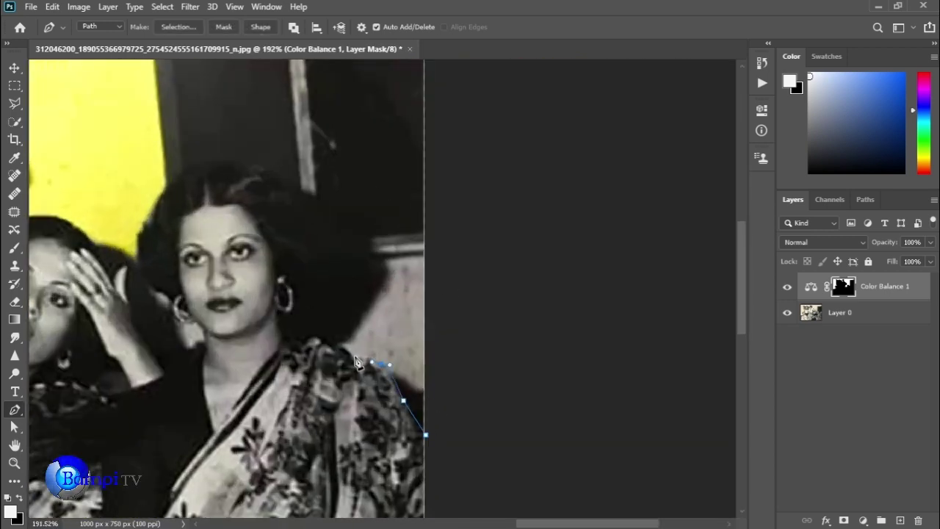
pyautogui.click(375, 298)
pyautogui.click(383, 281)
pyautogui.click(384, 260)
pyautogui.hscroll(-10, 441, 432)
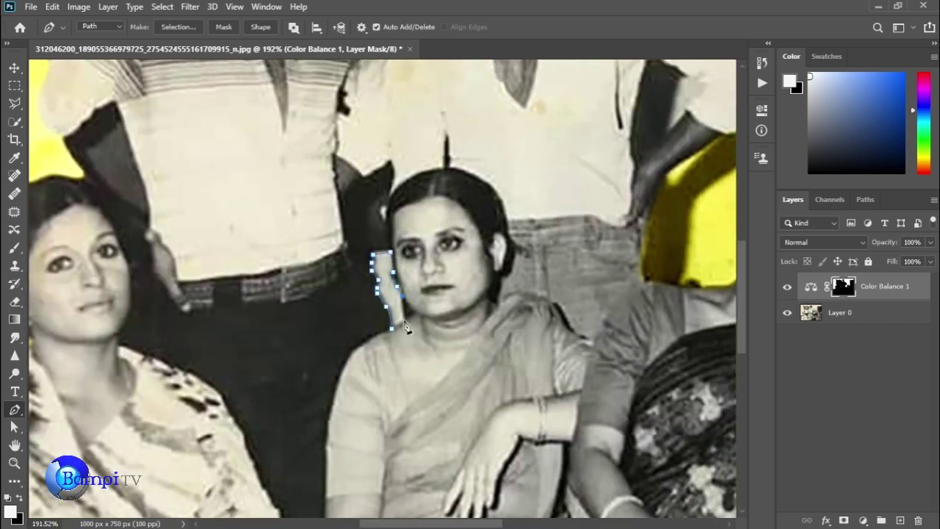
pyautogui.hotkey('ctrl', '0')
pyautogui.hotkey('ctrl', 'Return')
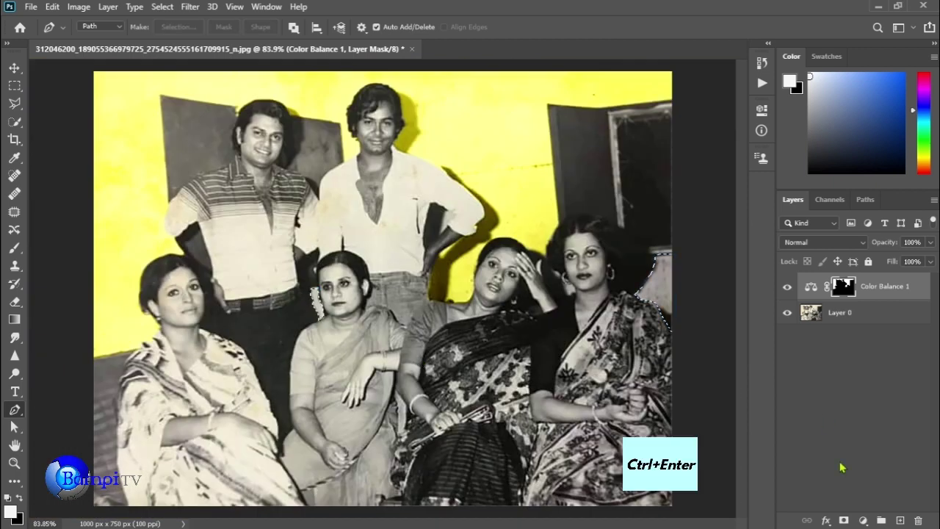
# - Add Color Balance 2 with Yellow/Blue at -100 in midtones and highlights, shadows at -22
pyautogui.click(863, 519)
pyautogui.click(856, 399)
pyautogui.moveTo(647, 227); pyautogui.dragTo(606, 228)
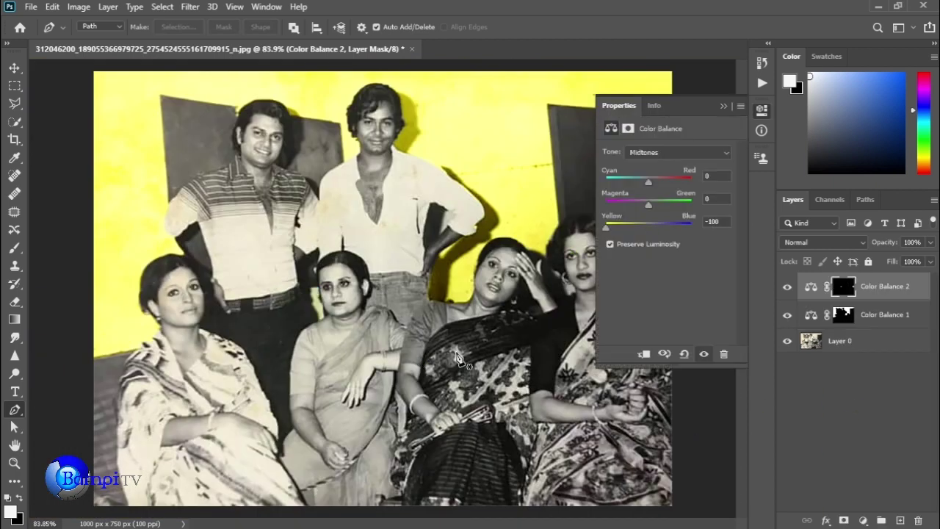
pyautogui.moveTo(692, 104); pyautogui.dragTo(694, 93)
pyautogui.click(679, 141)
pyautogui.click(646, 165)
pyautogui.click(679, 141)
pyautogui.click(650, 152)
pyautogui.click(596, 233)
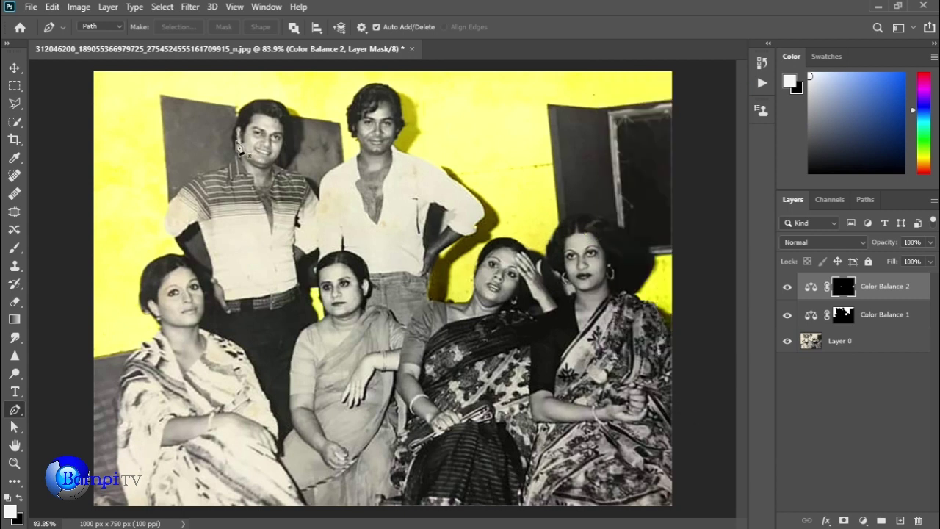
# - Pen-trace the dark backdrop panels behind both standing men and the gap under the striped sleeve
pyautogui.scroll(6, 302, 261)
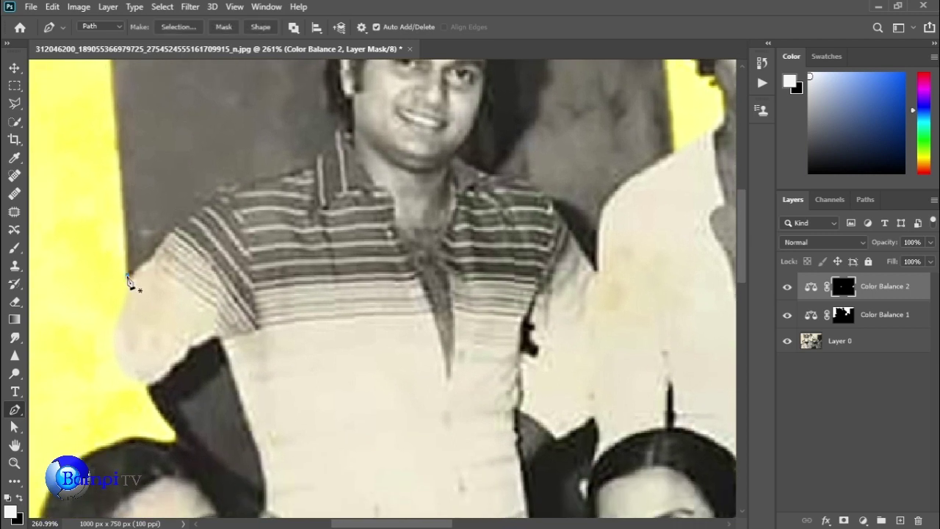
pyautogui.click(127, 277)
pyautogui.click(115, 133)
pyautogui.scroll(2, 114, 133)
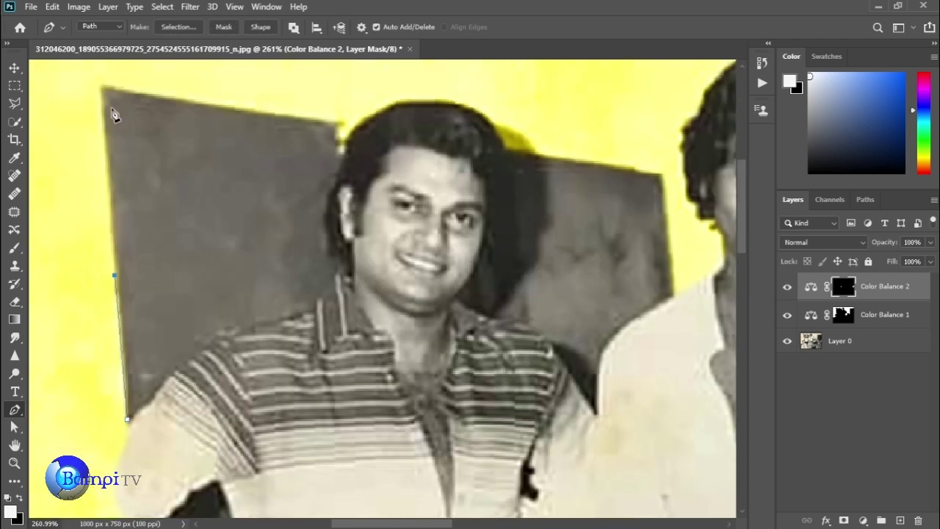
pyautogui.click(100, 88)
pyautogui.click(244, 107)
pyautogui.click(336, 119)
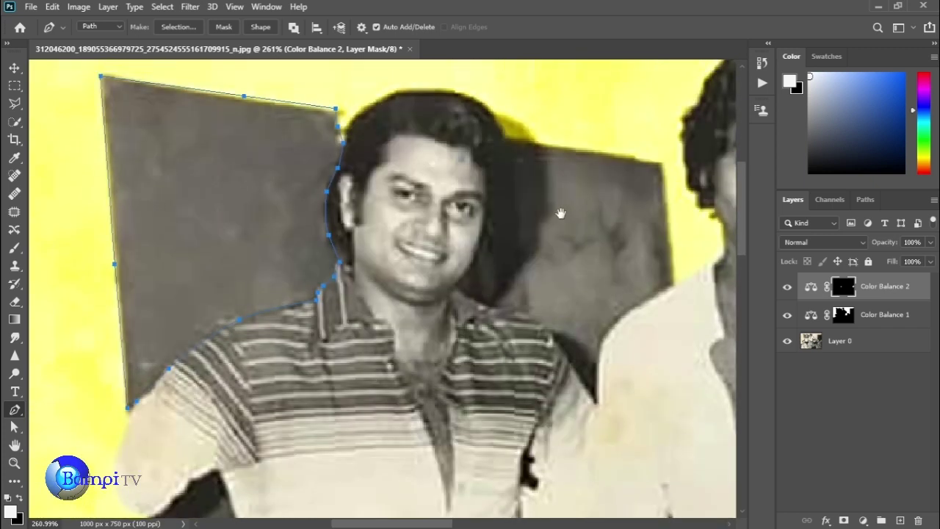
pyautogui.moveTo(560, 214); pyautogui.dragTo(450, 235)
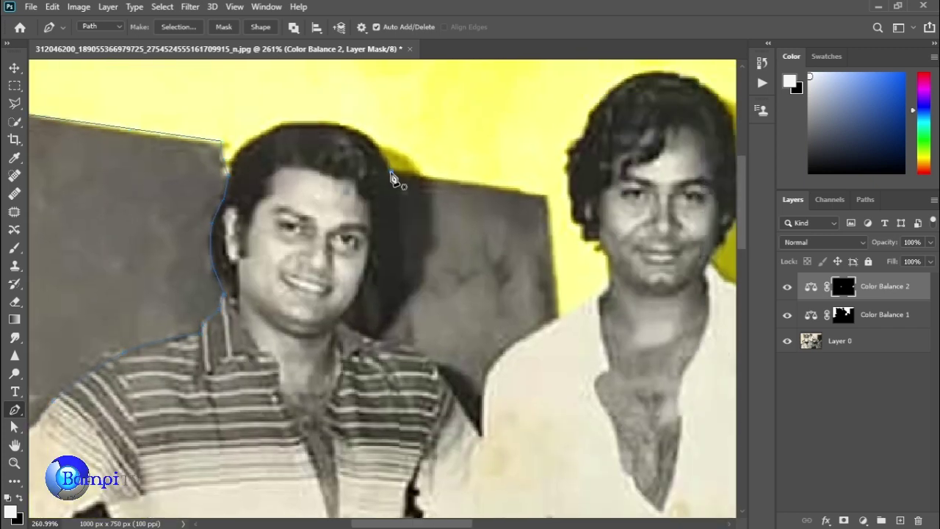
pyautogui.click(545, 193)
pyautogui.click(556, 317)
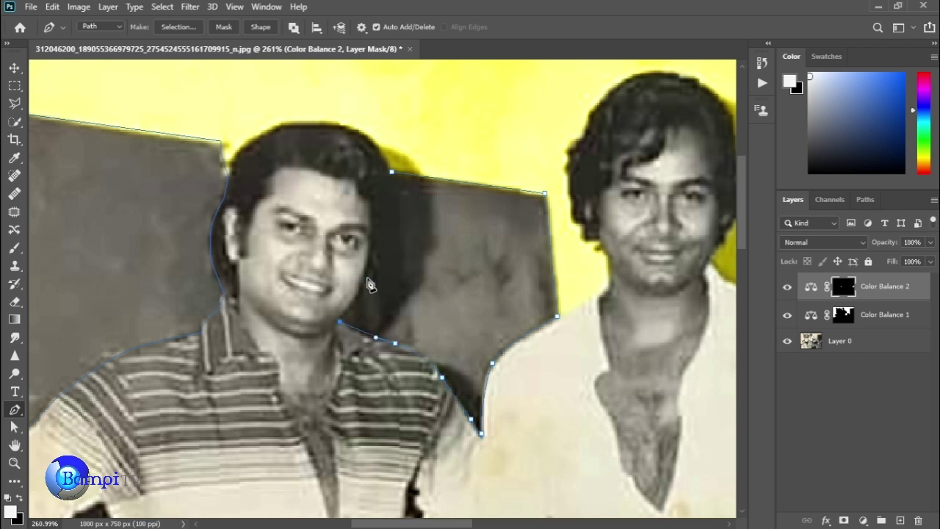
pyautogui.scroll(-10, 395, 308)
pyautogui.moveTo(120, 211); pyautogui.dragTo(403, 270)
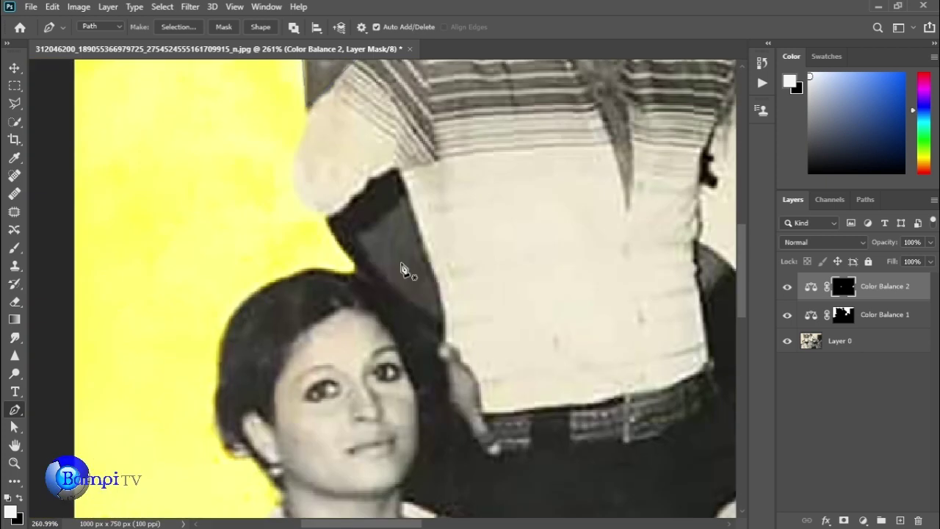
pyautogui.click(380, 182)
pyautogui.click(397, 175)
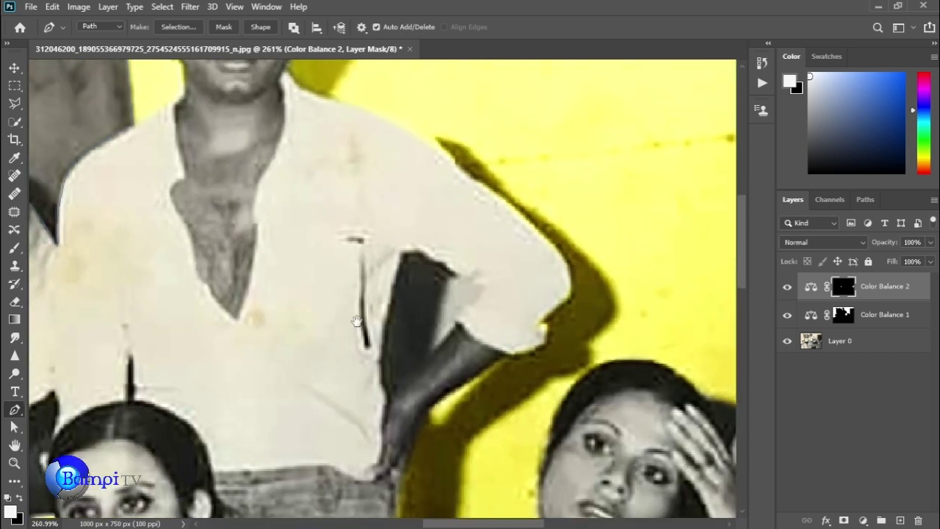
pyautogui.scroll(-5, 366, 308)
# - Turn the path into a selection and add a Curves layer bending the RGB curve down at input 141
pyautogui.hotkey('ctrl', 'Return')
pyautogui.click(863, 520)
pyautogui.click(851, 336)
pyautogui.moveTo(688, 212)
pyautogui.mouseDown()
pyautogui.moveTo(688, 235)
pyautogui.moveTo(655, 190)
pyautogui.moveTo(685, 227)
pyautogui.mouseUp()
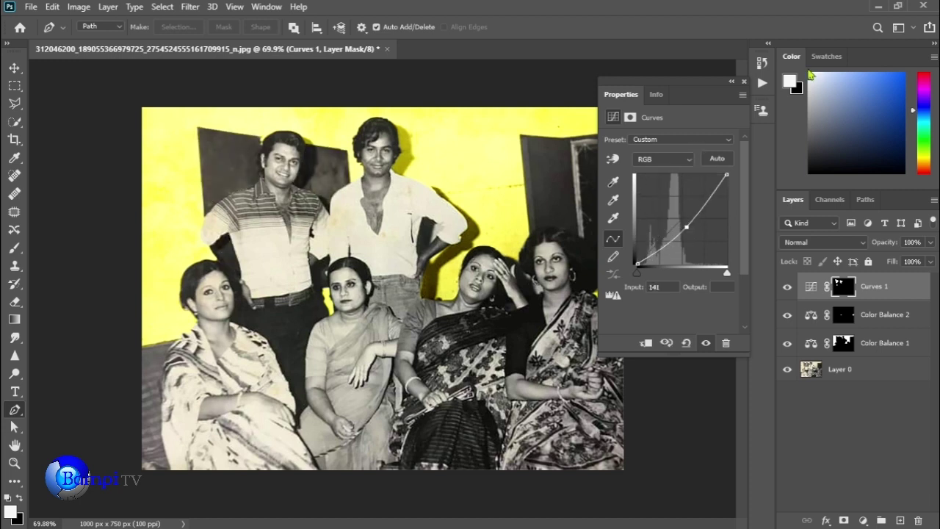
# - Revert in History to before Curves and set Hue/Saturation to Saturation -100, Lightness -34
pyautogui.click(762, 109)
pyautogui.scroll(5, 197, 174)
pyautogui.click(762, 62)
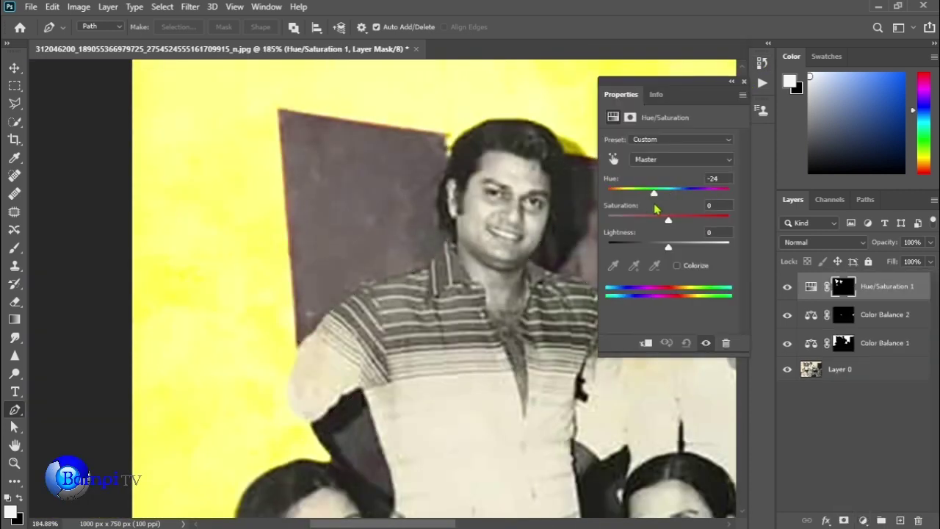
pyautogui.moveTo(667, 220); pyautogui.dragTo(608, 220)
pyautogui.moveTo(668, 246)
pyautogui.mouseDown()
pyautogui.moveTo(703, 246)
pyautogui.moveTo(647, 246)
pyautogui.mouseUp()
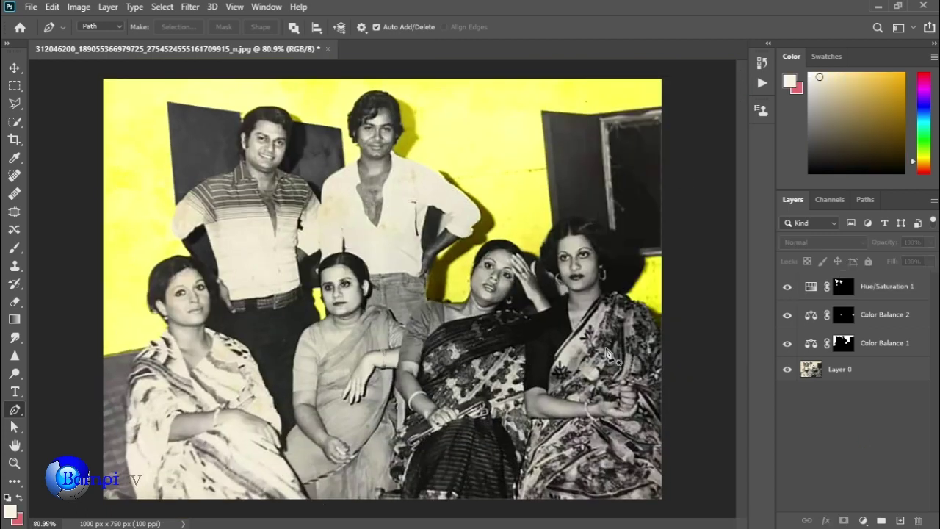
# - Outline the right door frame's bottom, inner edge and top with the Pen tool
pyautogui.scroll(5, 606, 355)
pyautogui.click(565, 297)
pyautogui.scroll(-1, 579, 382)
pyautogui.click(580, 402)
pyautogui.click(596, 409)
pyautogui.click(581, 115)
pyautogui.click(610, 105)
pyautogui.scroll(3, 634, 306)
pyautogui.hscroll(5, 633, 306)
pyautogui.click(405, 193)
pyautogui.click(457, 192)
pyautogui.click(458, 161)
# - Close the door-frame outline along its bottom edge and convert it to a selection
pyautogui.scroll(-2, 399, 299)
pyautogui.scroll(3, 395, 487)
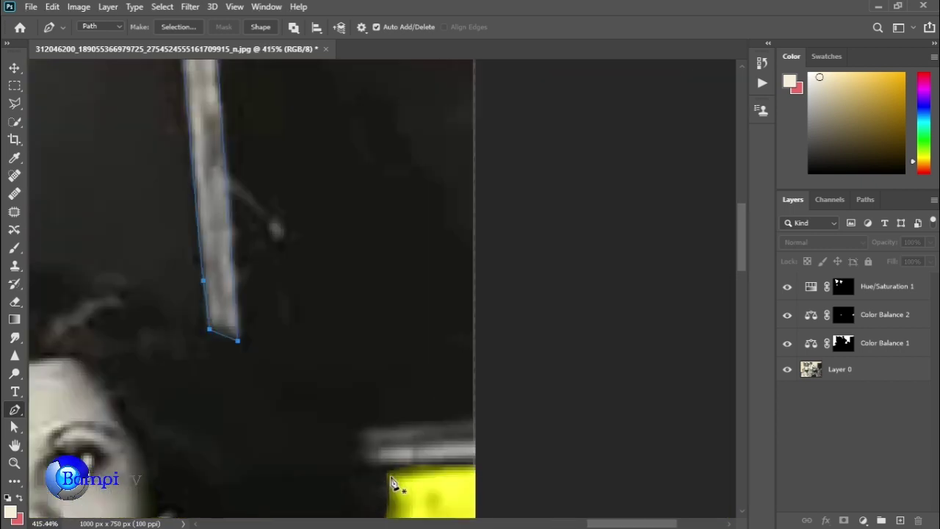
pyautogui.click(375, 465)
pyautogui.click(458, 466)
pyautogui.scroll(-5, 222, 441)
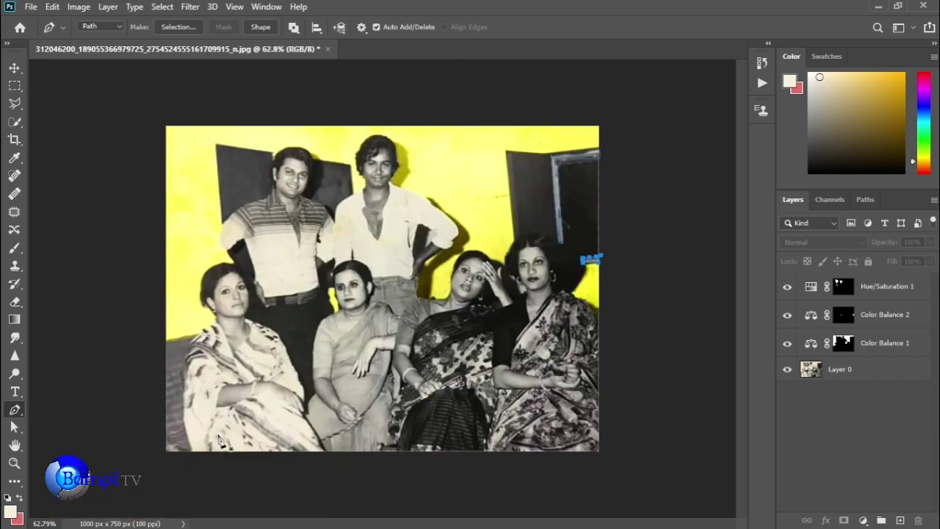
pyautogui.scroll(2, 537, 136)
pyautogui.scroll(2, 560, 88)
pyautogui.scroll(-4, 615, 292)
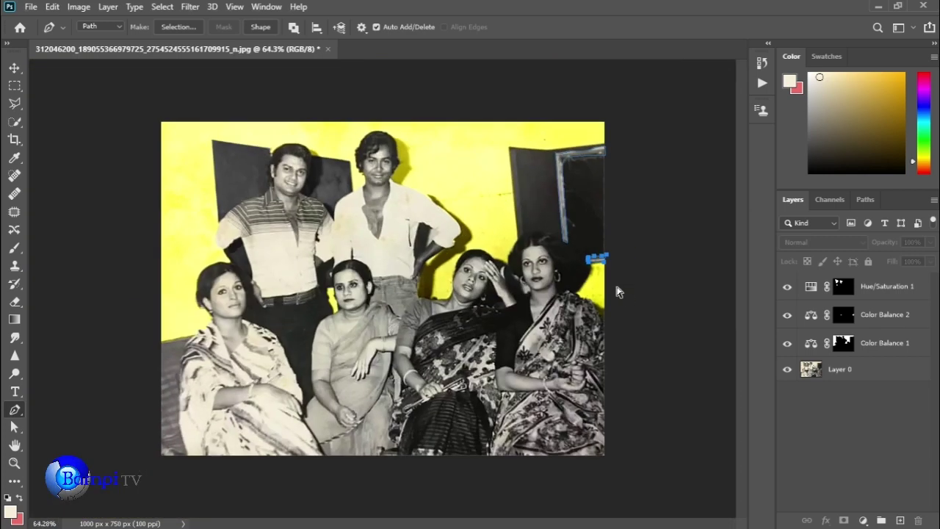
pyautogui.hotkey('ctrl', 'Return')
pyautogui.click(863, 519)
# - Add a Hue/Saturation 2 layer for the right door frame at Hue +180, Saturation +50
pyautogui.click(870, 382)
pyautogui.moveTo(668, 192); pyautogui.dragTo(729, 193)
pyautogui.moveTo(668, 219); pyautogui.dragTo(699, 221)
pyautogui.click(744, 82)
pyautogui.scroll(3, 608, 319)
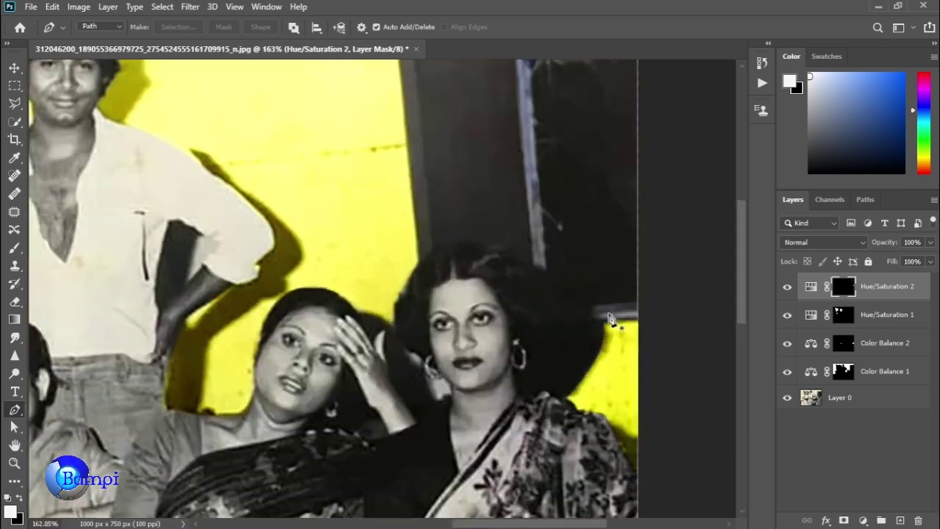
pyautogui.scroll(-4, 519, 295)
pyautogui.scroll(3, 80, 342)
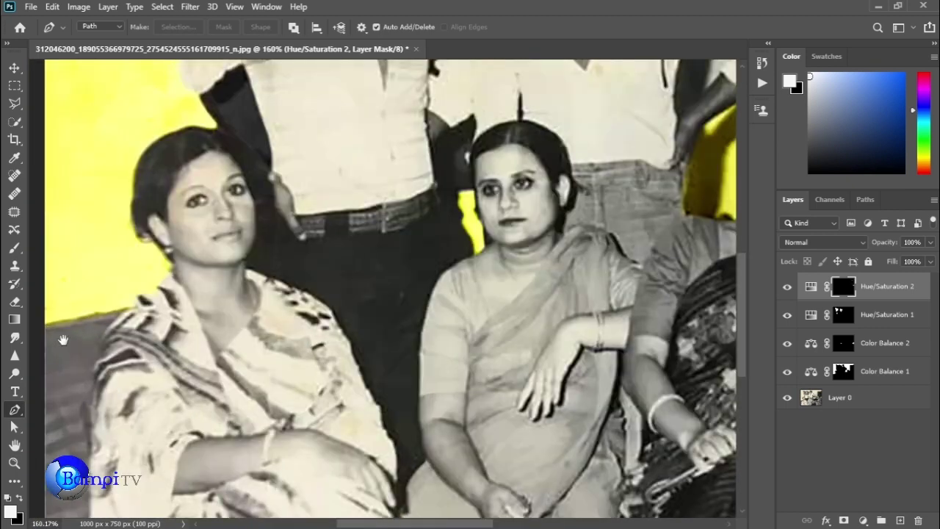
pyautogui.scroll(3, 80, 343)
# - Trace a Pen path around the sofa beside the left seated woman
pyautogui.click(266, 245)
pyautogui.scroll(-3, 367, 270)
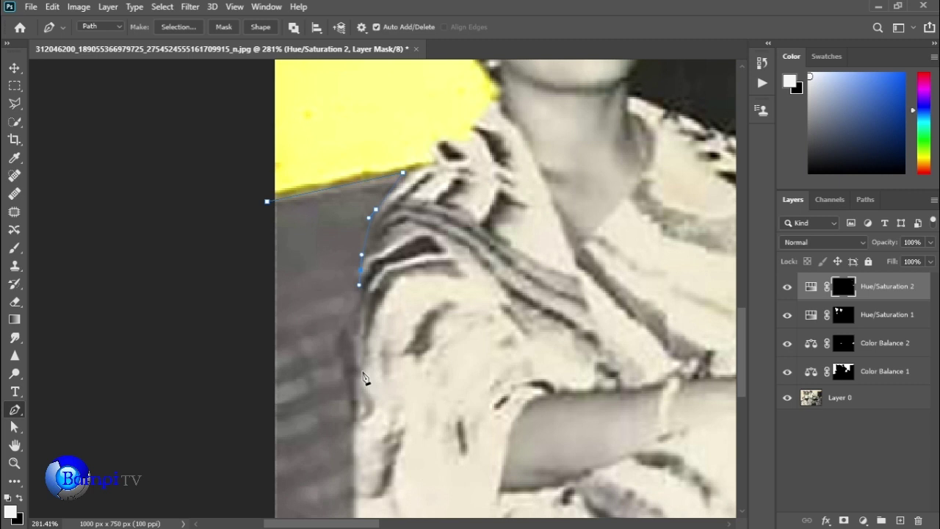
pyautogui.click(360, 378)
pyautogui.scroll(-3, 361, 377)
pyautogui.click(369, 417)
pyautogui.click(389, 483)
pyautogui.moveTo(295, 508); pyautogui.dragTo(259, 502)
pyautogui.scroll(-2, 258, 83)
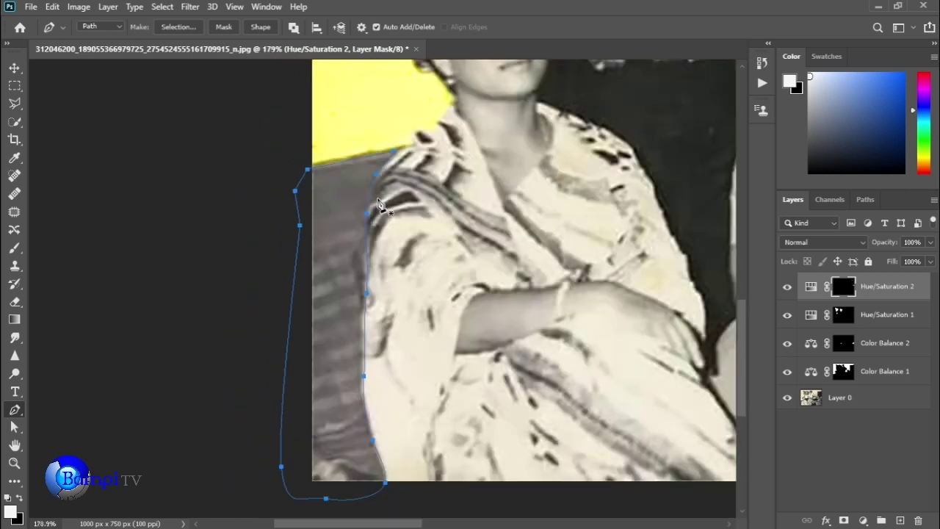
pyautogui.scroll(-3, 345, 290)
# - Try a Hue/Saturation 3 adjustment on the sofa, then delete that layer
pyautogui.click(863, 520)
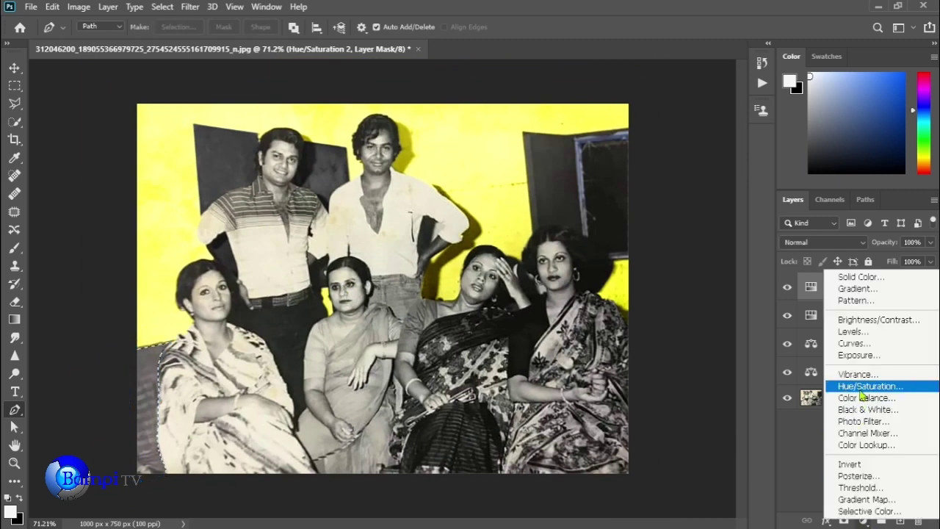
pyautogui.click(859, 384)
pyautogui.moveTo(668, 192); pyautogui.dragTo(728, 192)
pyautogui.moveTo(668, 220); pyautogui.dragTo(699, 221)
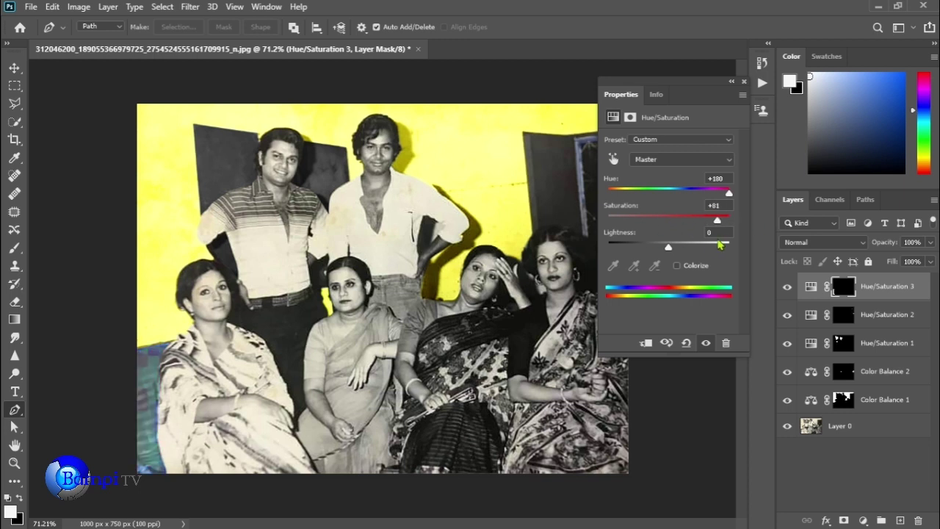
pyautogui.moveTo(668, 247); pyautogui.dragTo(662, 247)
pyautogui.click(743, 78)
pyautogui.press('Delete')
# - Add a Color Balance 3 layer for the sofa with Shadows Cyan/Red -46, Yellow/Blue +28
pyautogui.click(863, 520)
pyautogui.click(860, 395)
pyautogui.moveTo(646, 198); pyautogui.dragTo(664, 235)
pyautogui.scroll(5, 160, 426)
pyautogui.click(681, 141)
pyautogui.click(646, 168)
pyautogui.moveTo(649, 216)
pyautogui.mouseDown()
pyautogui.moveTo(634, 216)
pyautogui.moveTo(663, 226)
pyautogui.mouseUp()
pyautogui.click(681, 141)
pyautogui.click(647, 151)
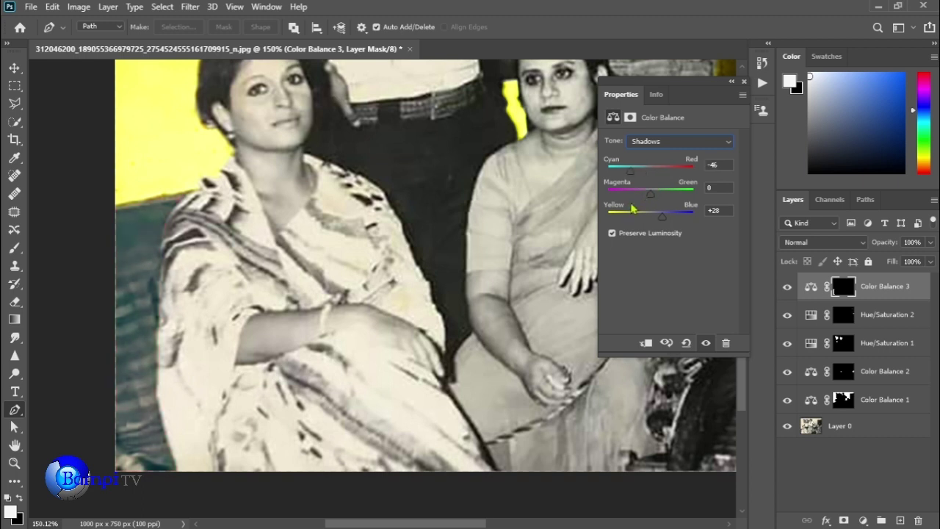
pyautogui.scroll(-5, 301, 251)
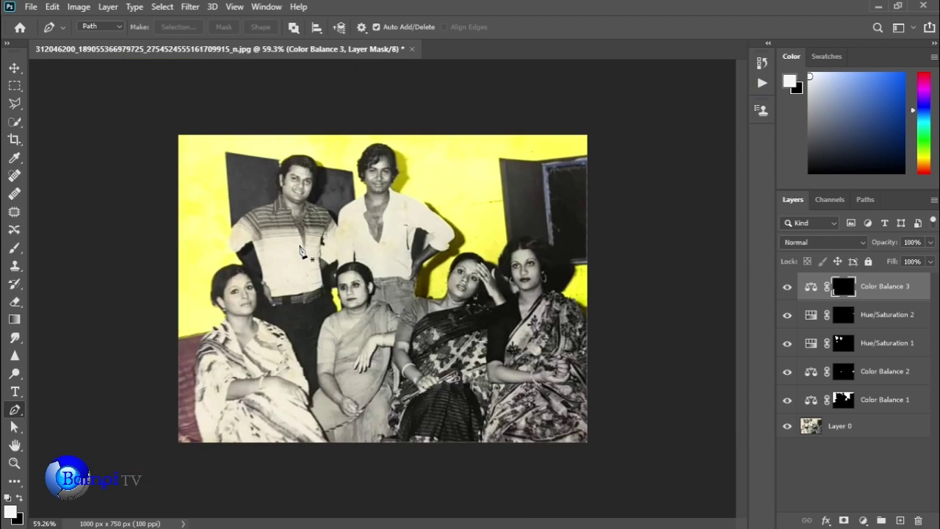
pyautogui.scroll(13, 233, 239)
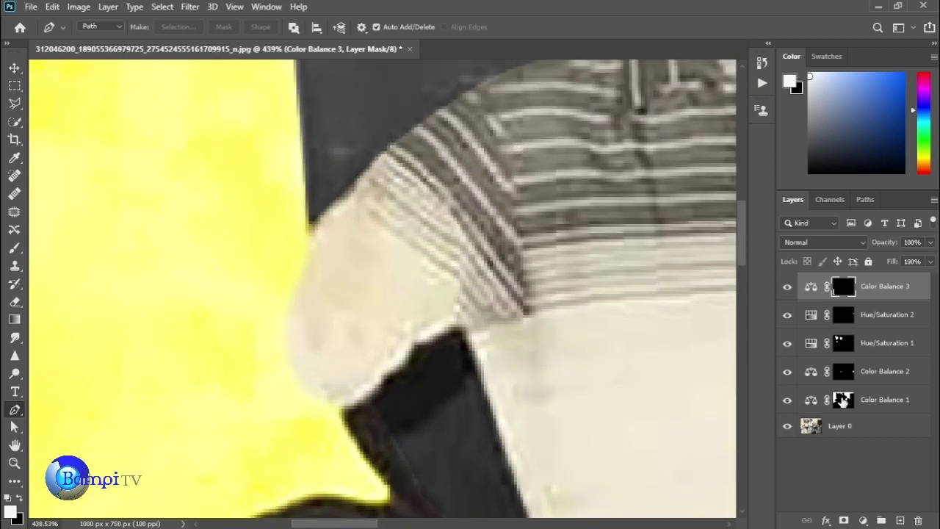
# - Erase the yellow fringe along the striped-shirt man's shoulder on the Color Balance 1 mask
pyautogui.click(843, 400)
pyautogui.click(15, 301)
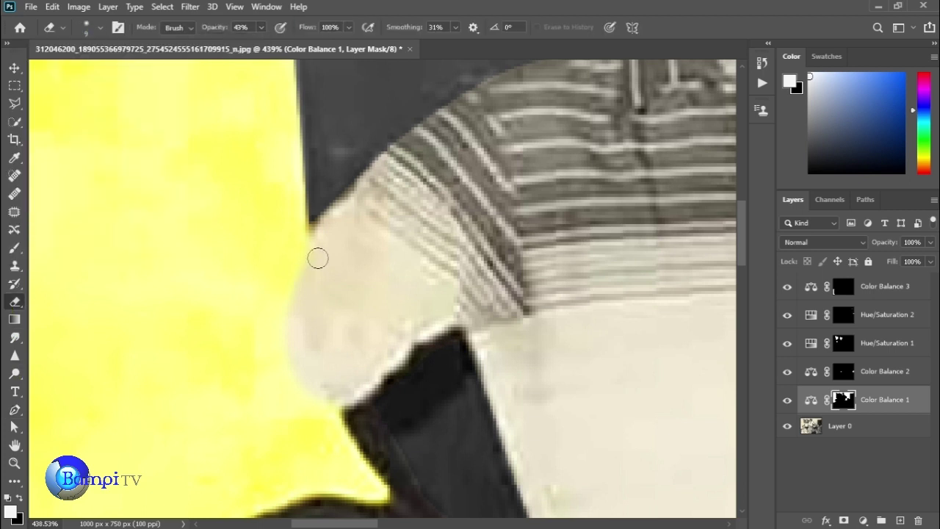
pyautogui.moveTo(282, 266); pyautogui.dragTo(312, 293)
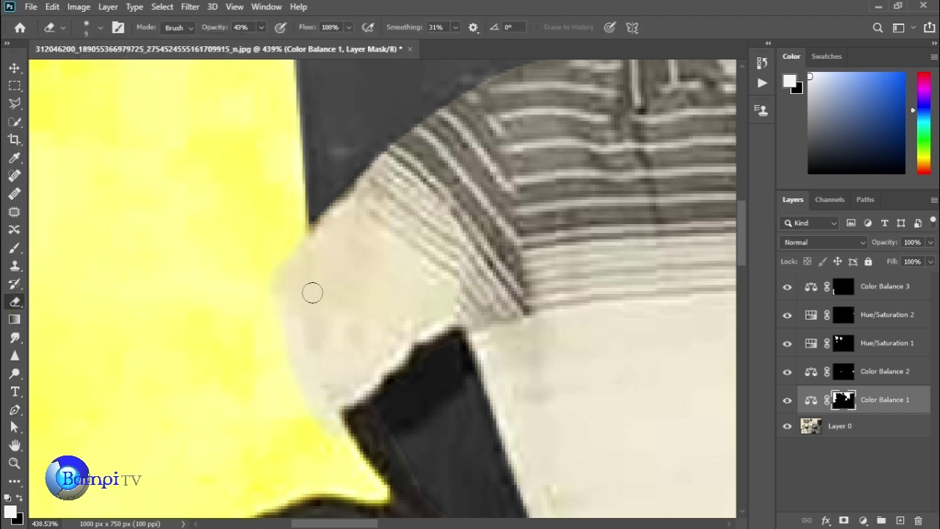
pyautogui.scroll(-2, 388, 455)
pyautogui.scroll(1, 310, 336)
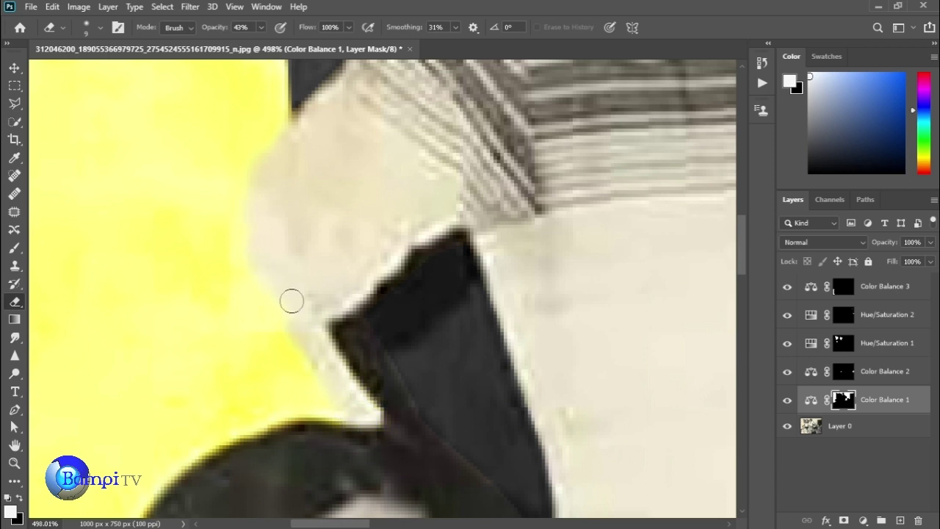
pyautogui.scroll(-5, 291, 301)
pyautogui.scroll(4, 198, 281)
pyautogui.scroll(-2, 326, 451)
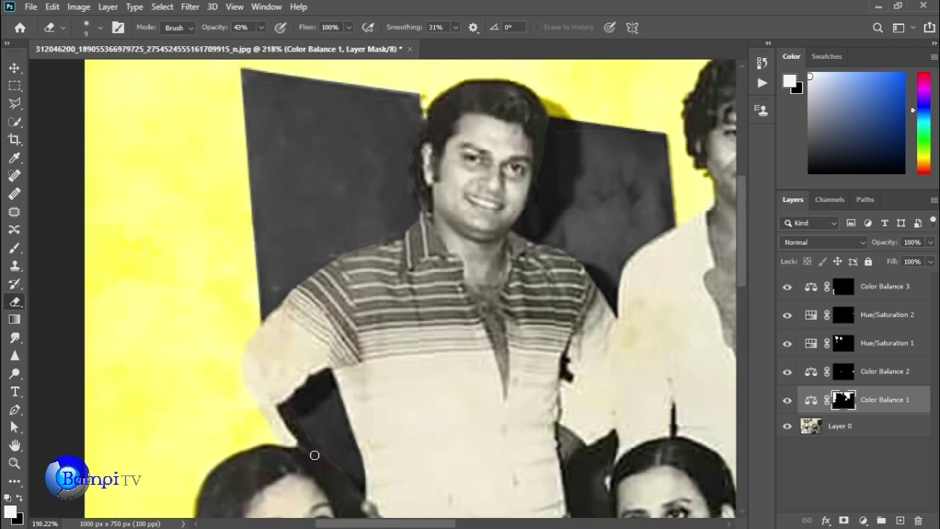
pyautogui.scroll(3, 315, 456)
pyautogui.moveTo(204, 301); pyautogui.dragTo(274, 422)
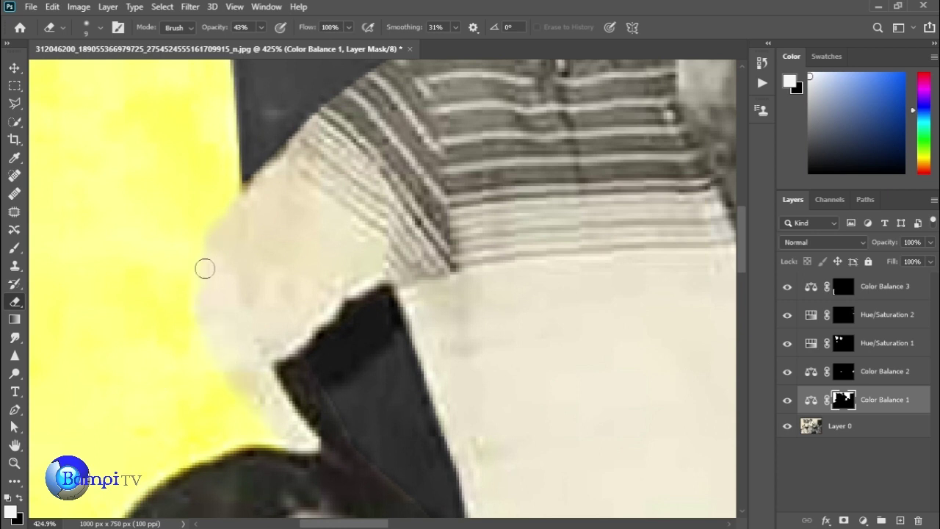
pyautogui.scroll(-5, 205, 269)
pyautogui.scroll(3, 48, 292)
# - Glance at the brush presets, fit the photo on screen, and return to the Eraser
pyautogui.press('b')
pyautogui.click(101, 28)
pyautogui.click(186, 299)
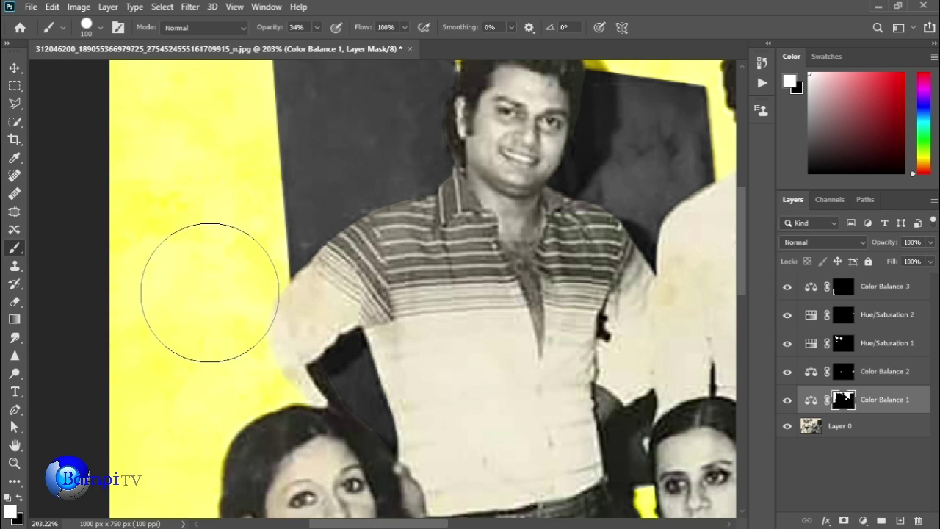
pyautogui.hotkey('ctrl', '0')
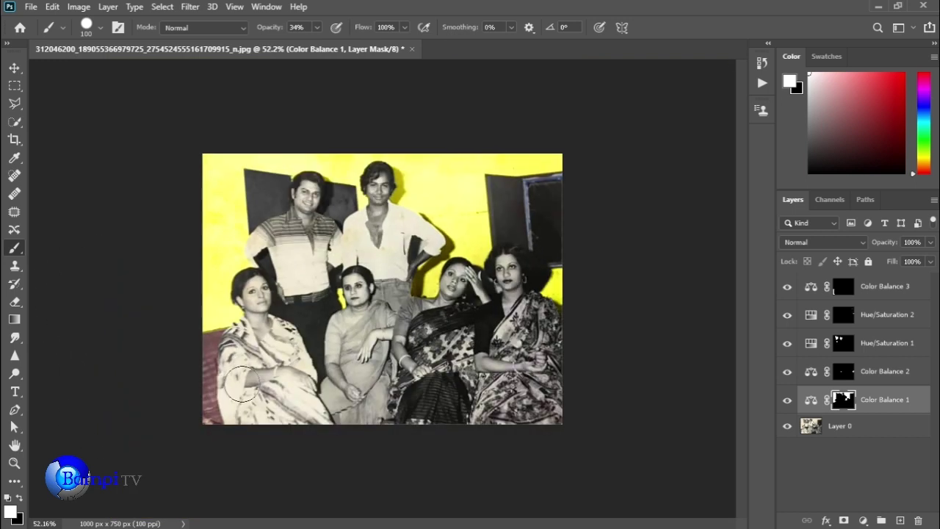
pyautogui.scroll(3, 115, 184)
pyautogui.scroll(4, 147, 346)
pyautogui.press('e')
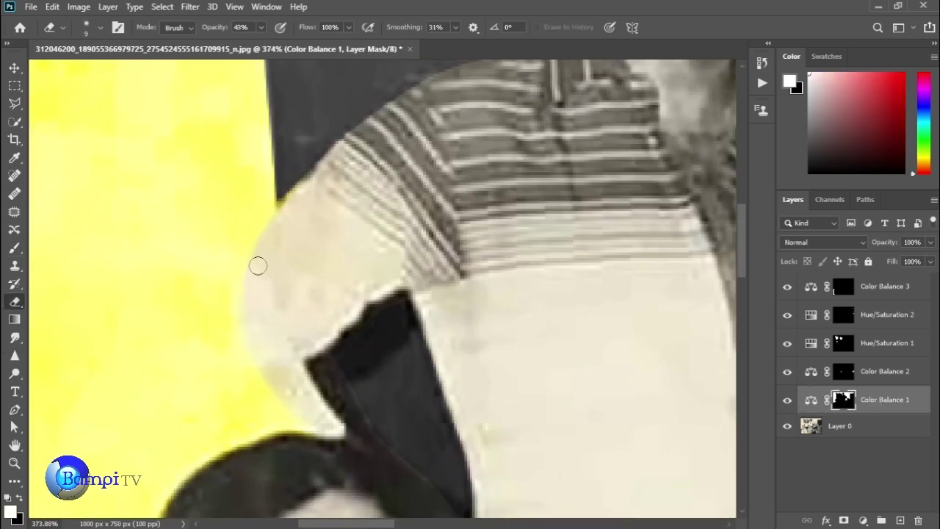
pyautogui.hotkey('ctrl', '0')
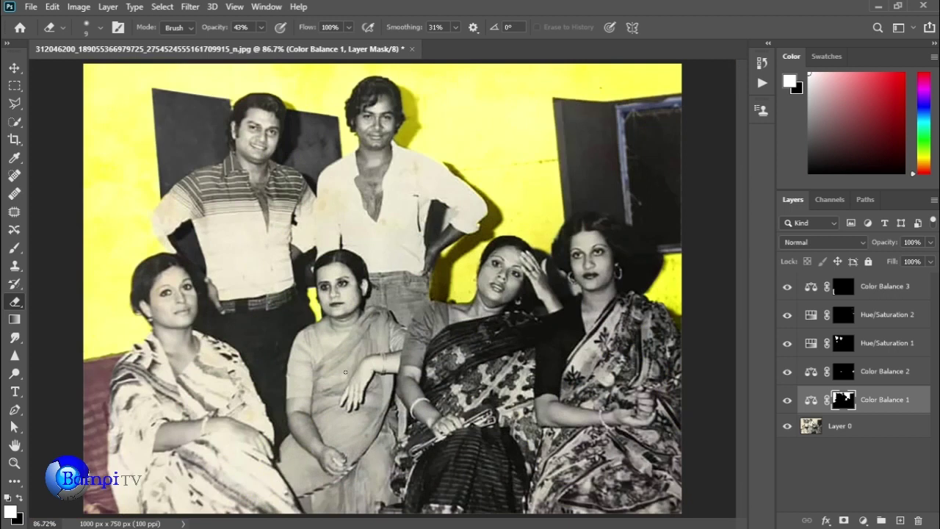
pyautogui.scroll(5, 151, 216)
# - Revert the mask to the first Eraser step in the History panel
pyautogui.click(761, 61)
pyautogui.scroll(-3, 644, 111)
pyautogui.scroll(3, 659, 144)
pyautogui.click(636, 166)
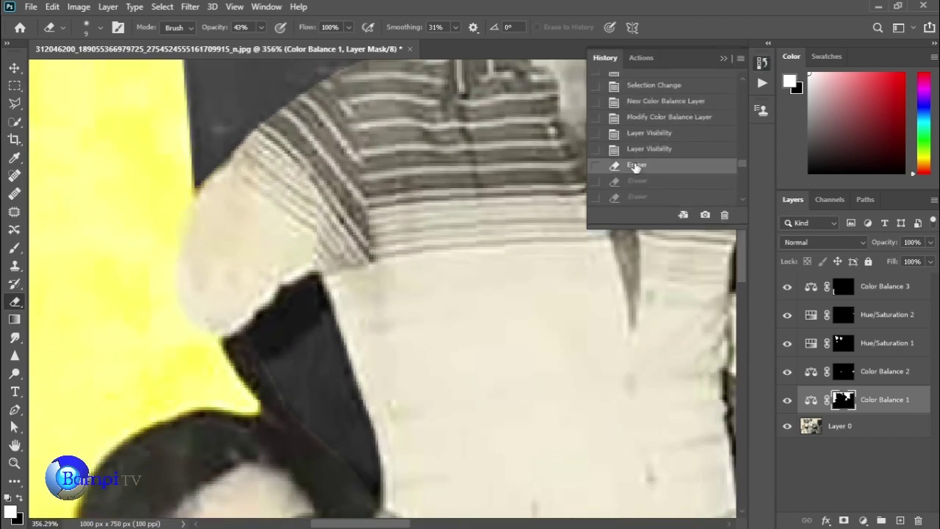
pyautogui.click(722, 59)
pyautogui.scroll(-5, 184, 210)
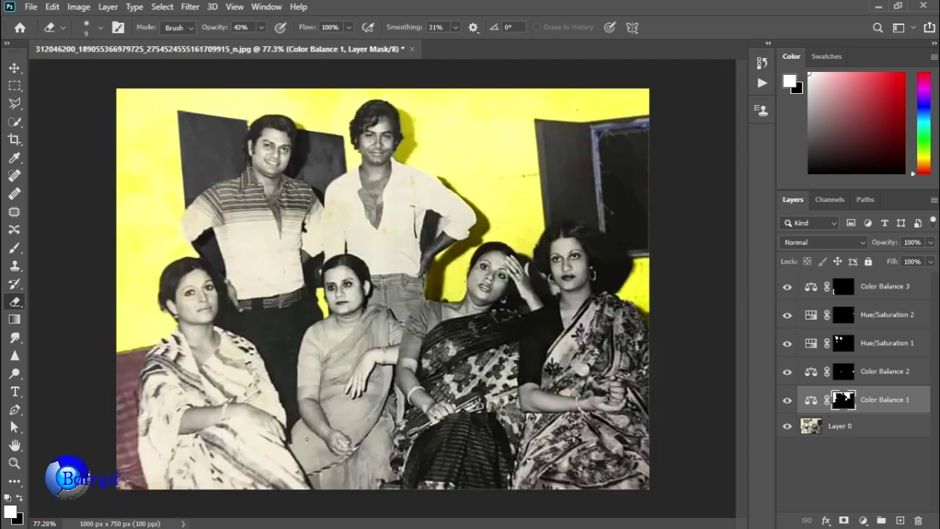
pyautogui.scroll(7, 169, 250)
pyautogui.scroll(-5, 69, 194)
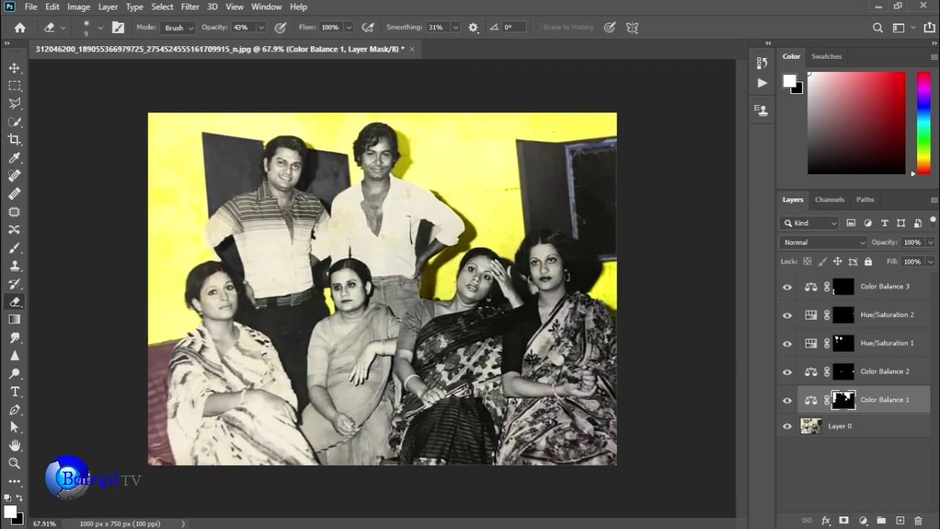
# - Start a Pen path along the yellow edge beside the sleeve and across the left shoulder
pyautogui.click(14, 409)
pyautogui.scroll(2, 261, 318)
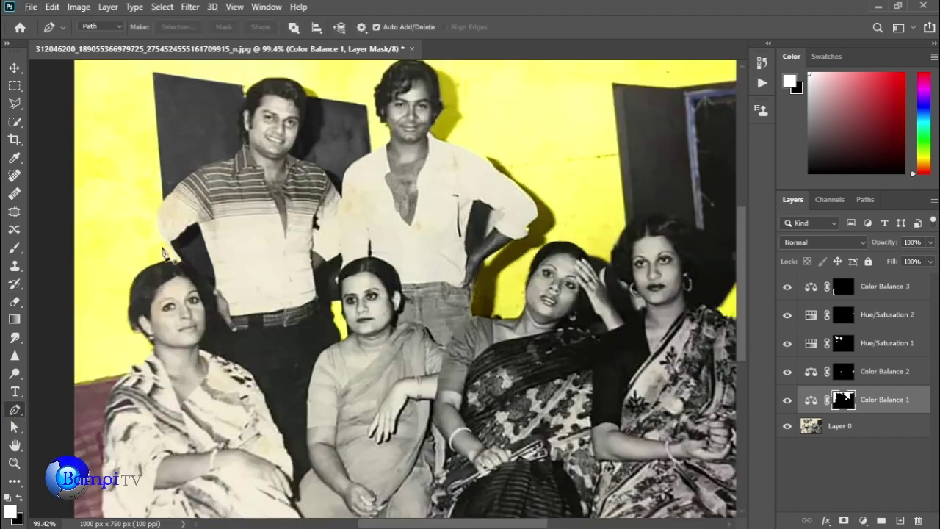
pyautogui.scroll(6, 260, 317)
pyautogui.click(263, 314)
pyautogui.click(235, 309)
pyautogui.click(213, 271)
pyautogui.click(174, 207)
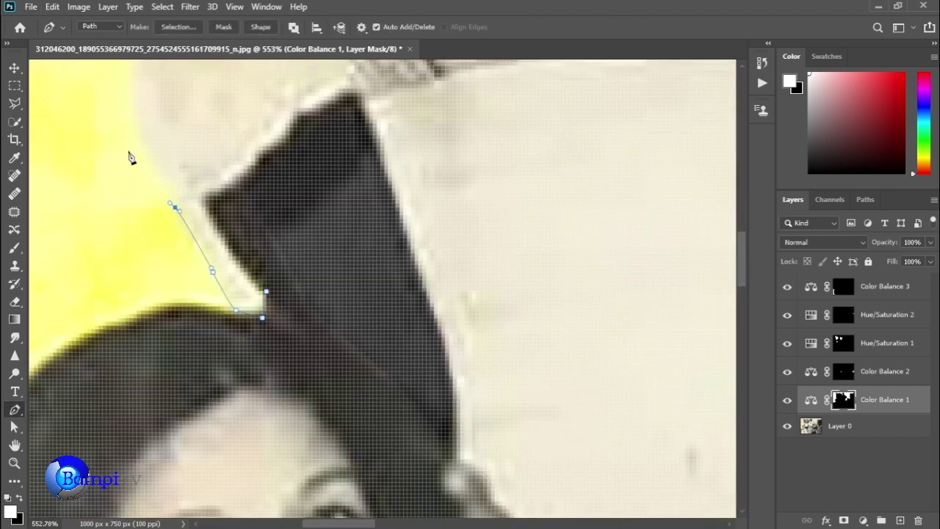
pyautogui.click(132, 129)
pyautogui.scroll(5, 140, 140)
pyautogui.scroll(4, 178, 160)
pyautogui.hscroll(1, 220, 199)
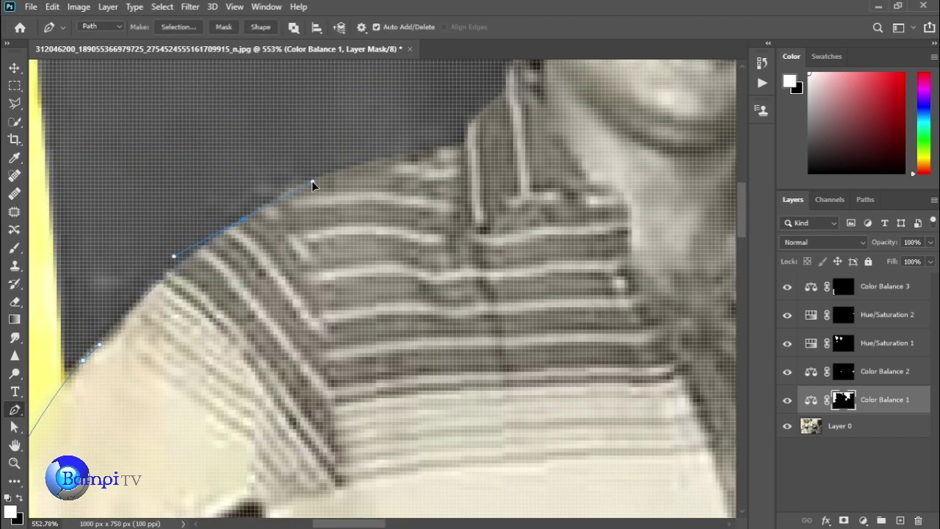
pyautogui.click(353, 163)
pyautogui.click(406, 153)
pyautogui.scroll(4, 278, 322)
pyautogui.hscroll(4, 278, 321)
pyautogui.keyDown('alt'); pyautogui.scroll(-3, 346, 224); pyautogui.keyUp('alt')
# - Continue the path down the collar, up its right edge, and along the right shoulder
pyautogui.click(390, 251)
pyautogui.click(416, 312)
pyautogui.click(453, 393)
pyautogui.click(476, 430)
pyautogui.scroll(-4, 500, 356)
pyautogui.moveTo(497, 347); pyautogui.dragTo(500, 351)
pyautogui.click(516, 422)
pyautogui.click(519, 333)
pyautogui.click(527, 170)
pyautogui.click(522, 140)
pyautogui.click(617, 171)
pyautogui.click(632, 186)
pyautogui.click(653, 213)
pyautogui.click(680, 250)
pyautogui.moveTo(680, 250); pyautogui.dragTo(387, 199)
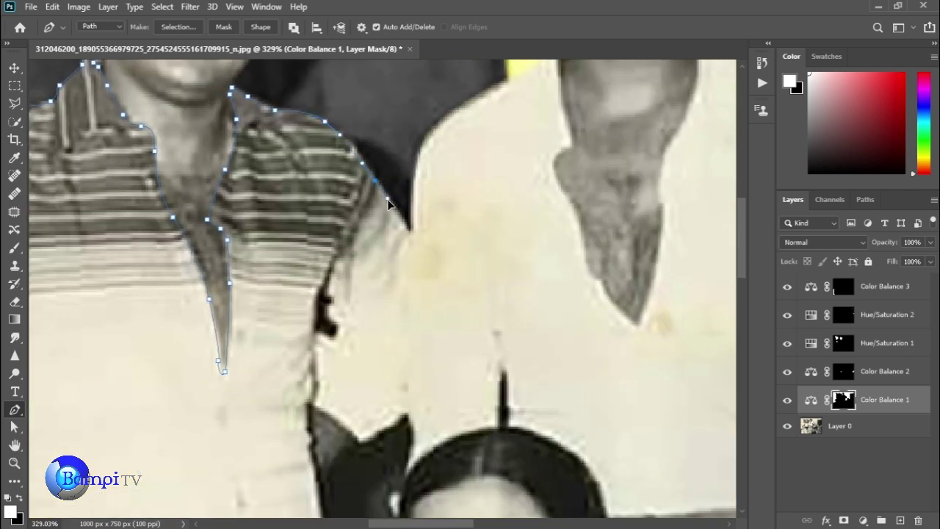
# - Close the shirt outline along the belt line and load it as a selection
pyautogui.click(404, 313)
pyautogui.click(404, 402)
pyautogui.click(388, 428)
pyautogui.click(305, 400)
pyautogui.scroll(-3, 311, 411)
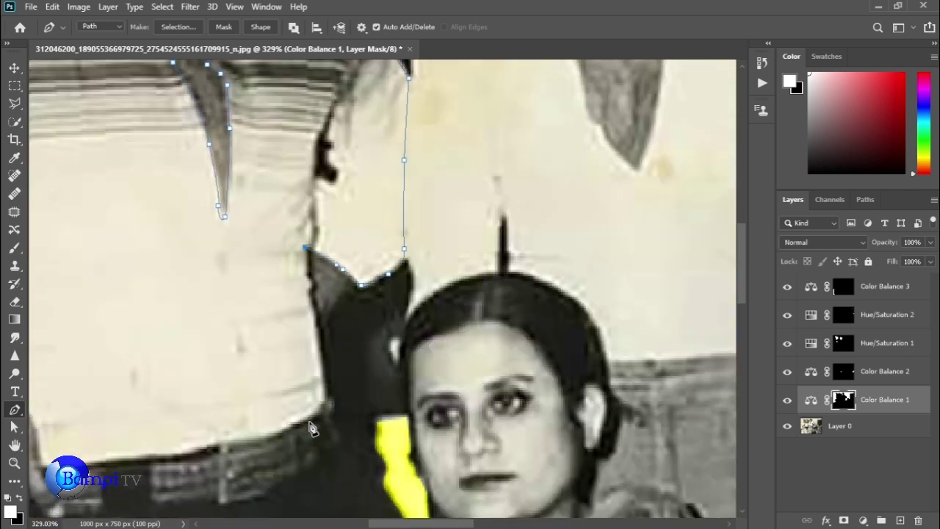
pyautogui.click(324, 325)
pyautogui.click(309, 373)
pyautogui.hscroll(-2, 309, 373)
pyautogui.click(358, 377)
pyautogui.click(312, 389)
pyautogui.click(259, 392)
pyautogui.click(163, 400)
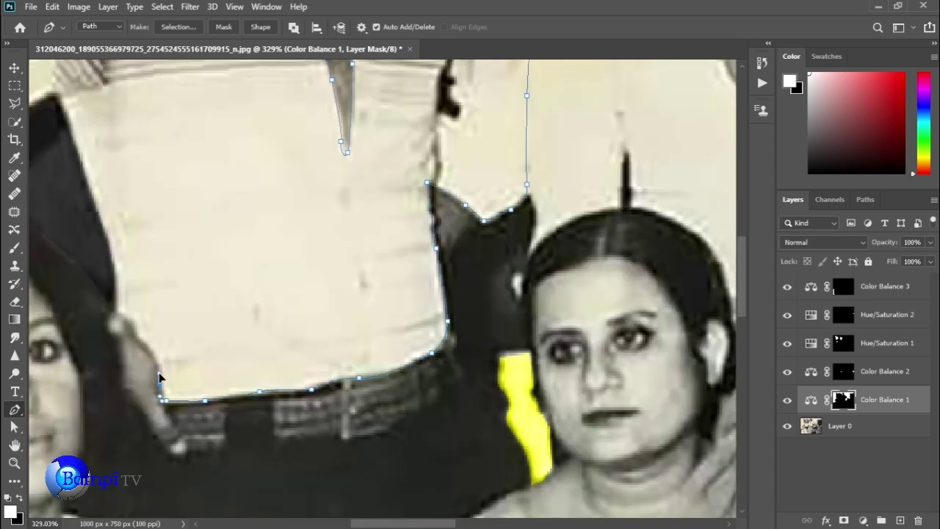
pyautogui.scroll(-3, 86, 177)
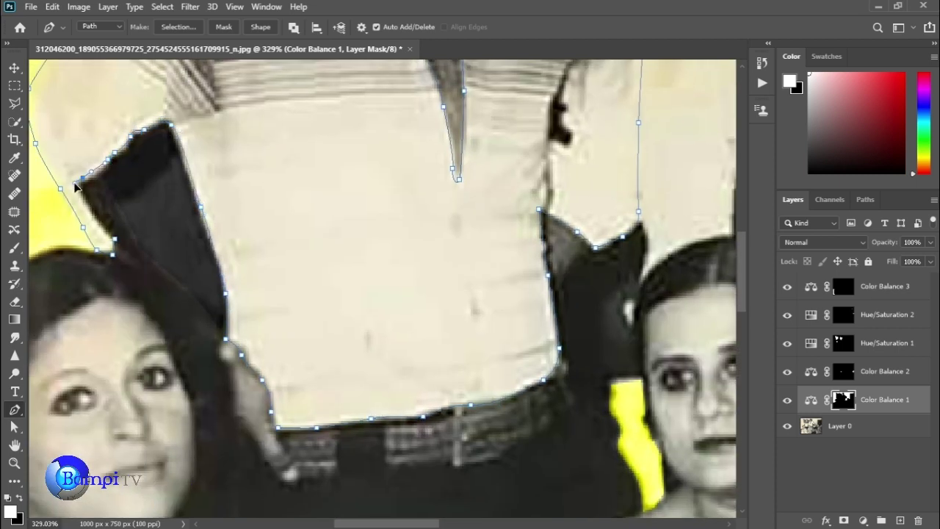
pyautogui.scroll(-2, 294, 351)
pyautogui.hotkey('ctrl', 'Return')
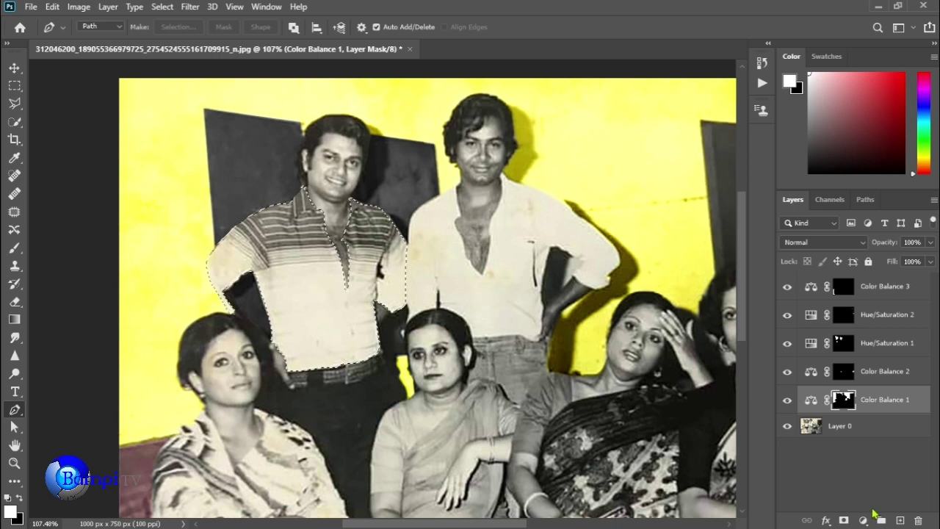
# - Add a Color Balance 4 layer that shifts the striped shirt's midtones and highlights toward red
pyautogui.click(863, 520)
pyautogui.click(873, 408)
pyautogui.moveTo(650, 170)
pyautogui.mouseDown()
pyautogui.moveTo(607, 171)
pyautogui.moveTo(684, 170)
pyautogui.moveTo(641, 193)
pyautogui.moveTo(641, 216)
pyautogui.mouseUp()
pyautogui.click(676, 141)
pyautogui.click(661, 168)
pyautogui.moveTo(649, 170)
pyautogui.mouseDown()
pyautogui.moveTo(666, 171)
pyautogui.moveTo(633, 193)
pyautogui.moveTo(642, 193)
pyautogui.moveTo(641, 216)
pyautogui.mouseUp()
pyautogui.click(679, 140)
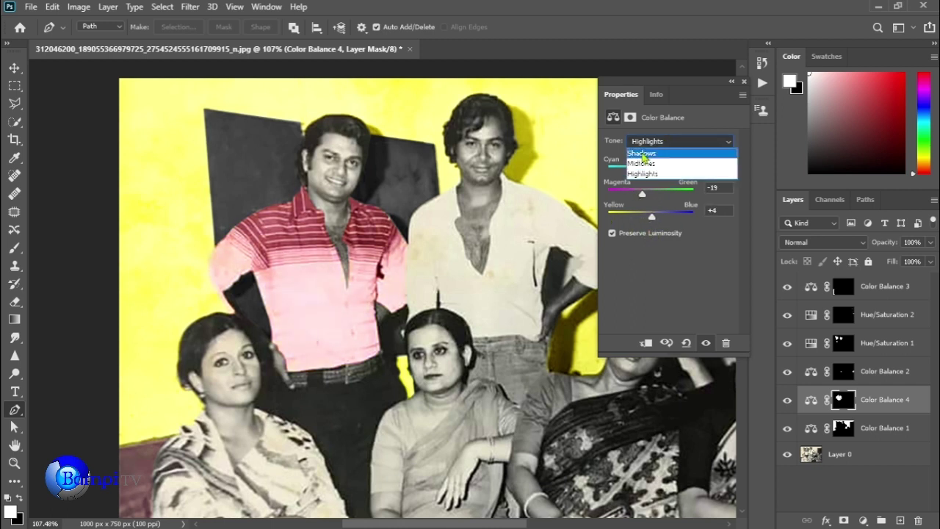
pyautogui.click(661, 152)
pyautogui.click(740, 83)
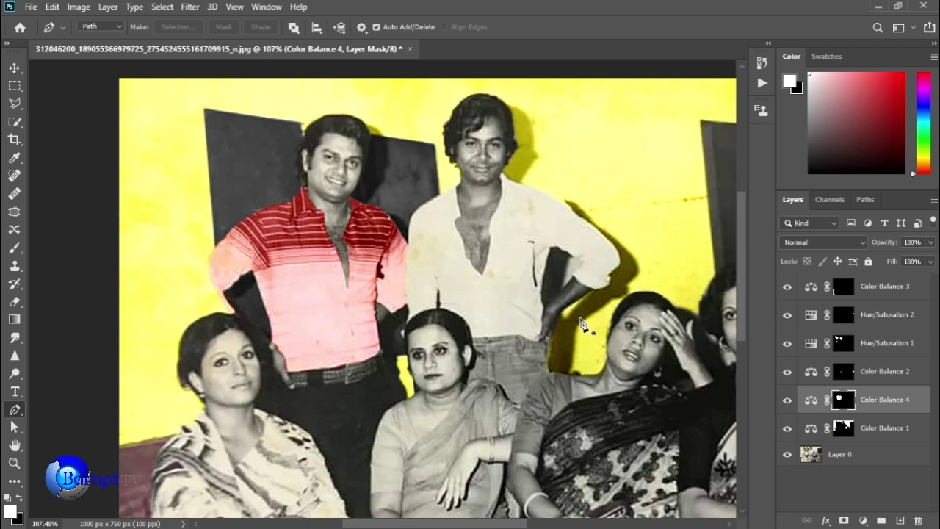
pyautogui.scroll(-2, 253, 288)
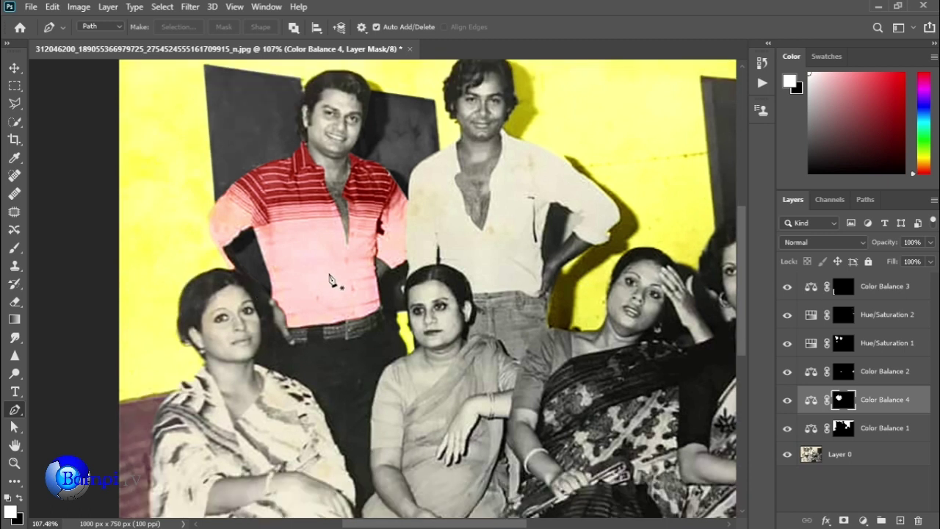
pyautogui.scroll(3, 393, 278)
pyautogui.click(524, 396)
# - Trace the shirt outline around the seated woman's head and up the shirt's left edge
pyautogui.click(509, 367)
pyautogui.click(494, 354)
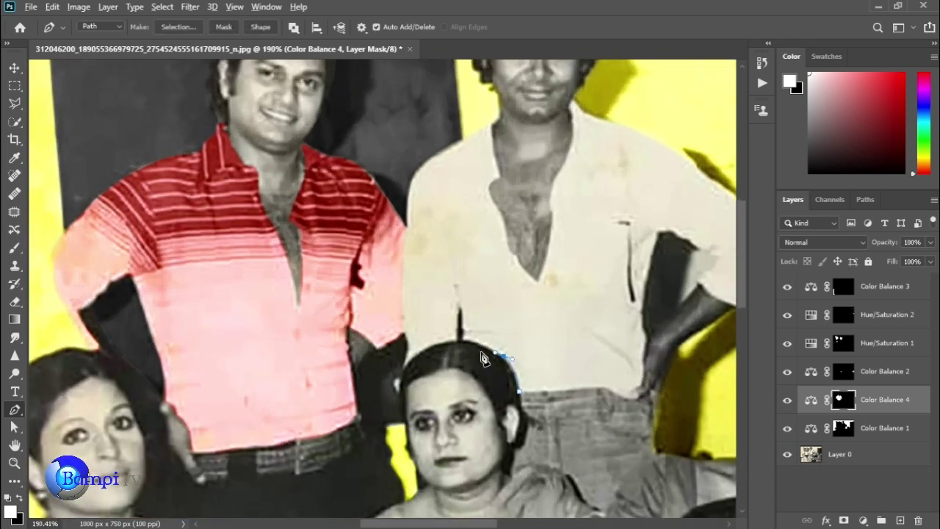
pyautogui.scroll(2, 453, 334)
pyautogui.moveTo(400, 345); pyautogui.dragTo(390, 362)
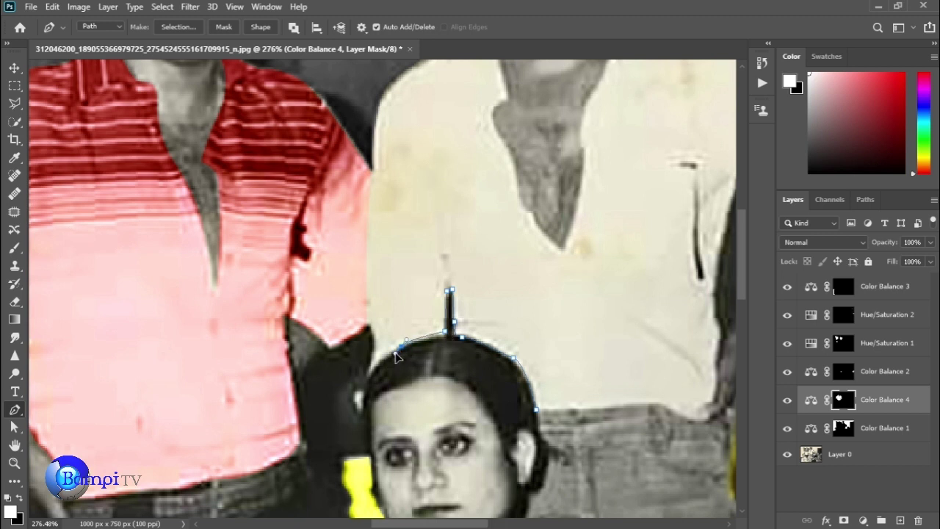
pyautogui.click(370, 381)
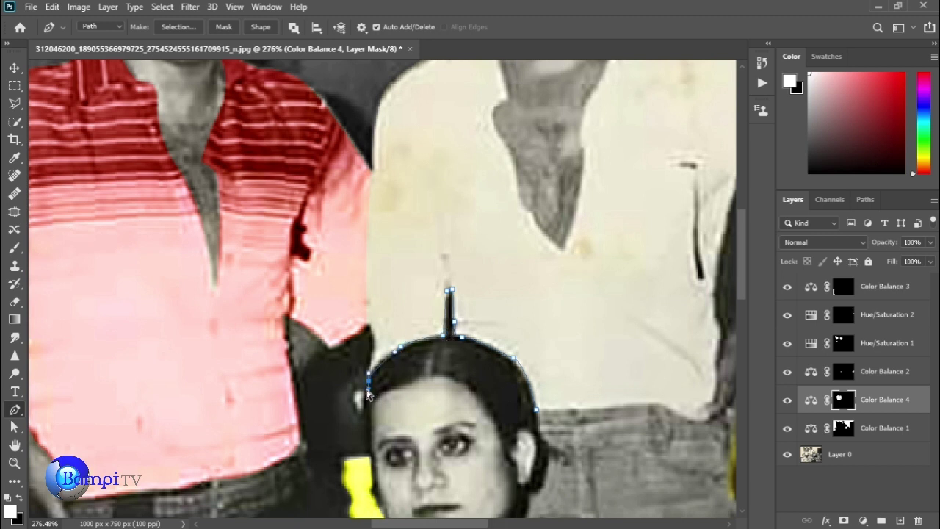
pyautogui.moveTo(371, 381); pyautogui.dragTo(375, 354)
pyautogui.moveTo(367, 197); pyautogui.dragTo(371, 180)
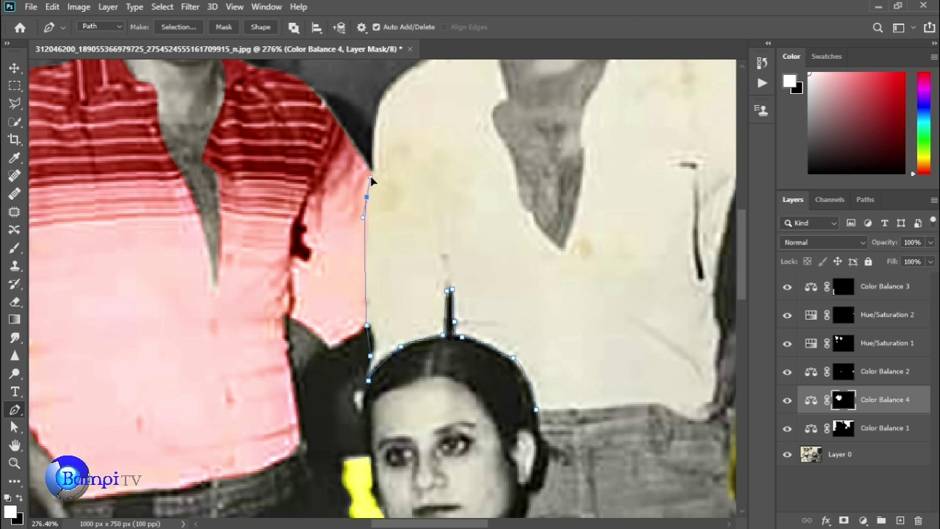
pyautogui.moveTo(377, 114)
pyautogui.mouseDown()
pyautogui.moveTo(387, 262)
pyautogui.moveTo(433, 240)
pyautogui.mouseUp()
# - Continue the shirt path around the collar, open neckline and up to the neck
pyautogui.click(363, 273)
pyautogui.moveTo(428, 299); pyautogui.dragTo(430, 307)
pyautogui.click(428, 362)
pyautogui.moveTo(443, 410); pyautogui.dragTo(449, 438)
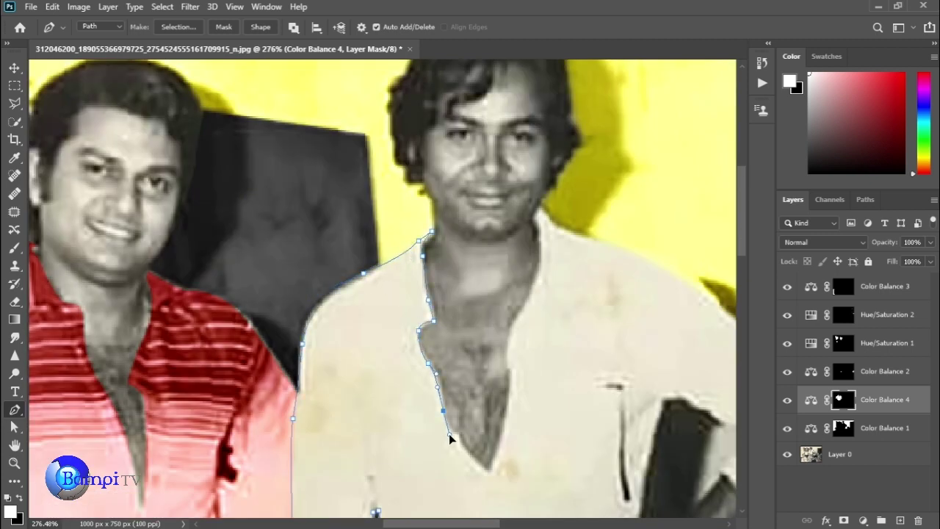
pyautogui.click(507, 398)
pyautogui.moveTo(512, 323); pyautogui.dragTo(520, 311)
pyautogui.moveTo(538, 263); pyautogui.dragTo(538, 228)
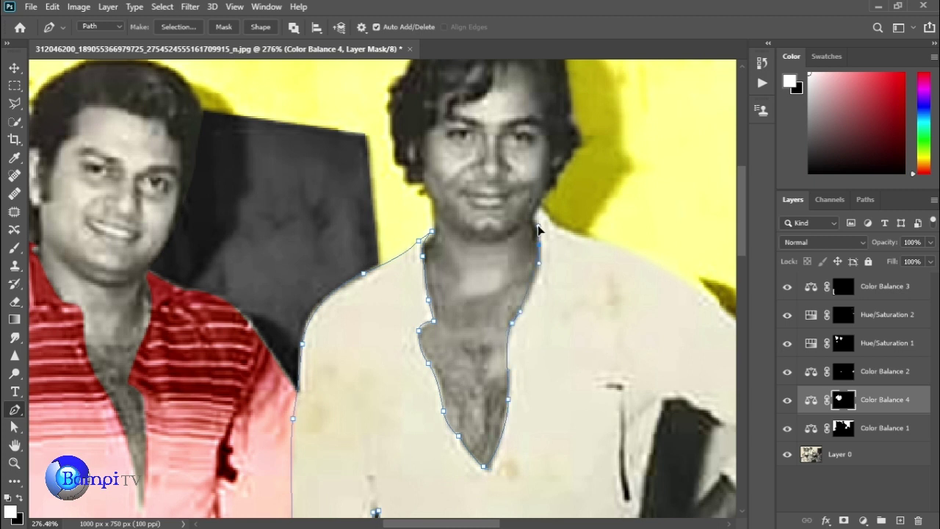
pyautogui.moveTo(622, 326); pyautogui.dragTo(237, 341)
# - Extend the path along the right shoulder and down the sleeve, removing a misplaced anchor
pyautogui.click(171, 242)
pyautogui.click(253, 271)
pyautogui.click(339, 326)
pyautogui.click(382, 371)
pyautogui.moveTo(422, 389); pyautogui.dragTo(432, 398)
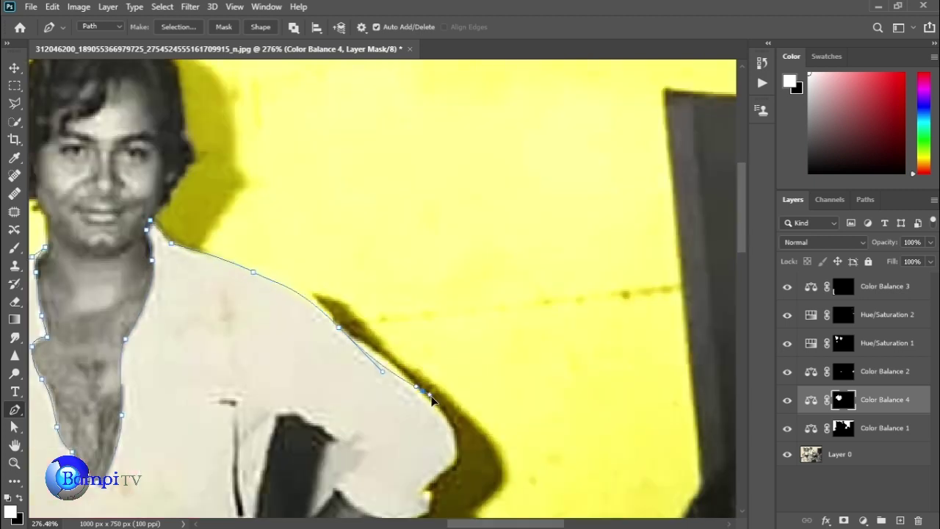
pyautogui.click(383, 372)
pyautogui.moveTo(457, 455); pyautogui.dragTo(466, 444)
pyautogui.scroll(-2, 441, 444)
# - Finish tracing around the elbow and arm to the shirt's lower edge, then load the selection
pyautogui.click(426, 403)
pyautogui.click(433, 424)
pyautogui.click(415, 434)
pyautogui.click(336, 404)
pyautogui.click(349, 377)
pyautogui.click(342, 354)
pyautogui.click(278, 326)
pyautogui.click(259, 408)
pyautogui.scroll(-5, 248, 371)
pyautogui.scroll(-2, 248, 371)
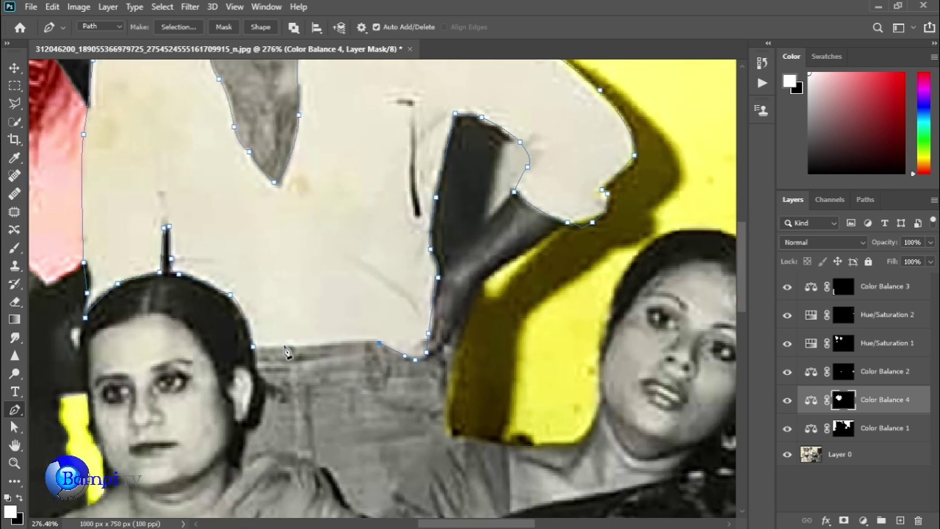
pyautogui.scroll(-2, 279, 397)
pyautogui.scroll(-2, 330, 439)
pyautogui.hotkey('ctrl', 'Return')
# - Try a Color Balance tint on the shirt, then revert to the selection in History
pyautogui.click(862, 519)
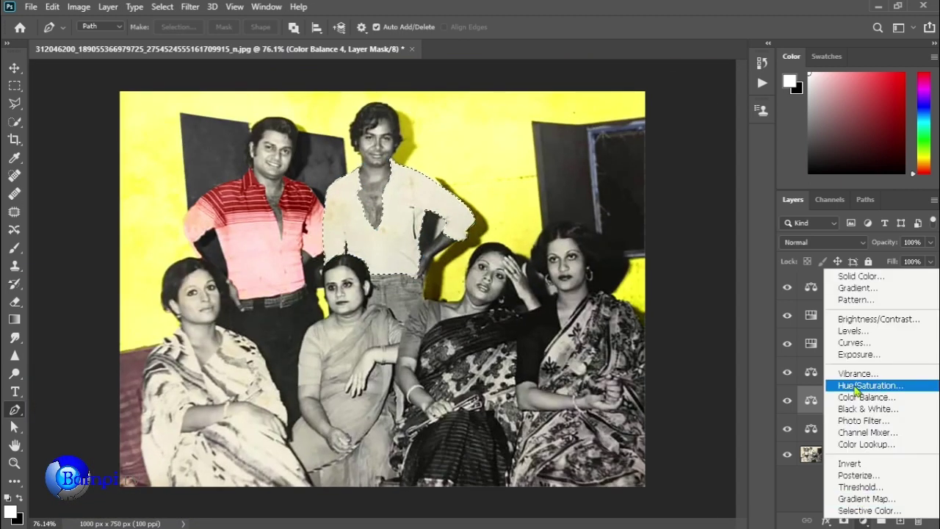
pyautogui.click(852, 399)
pyautogui.scroll(3, 379, 136)
pyautogui.moveTo(650, 193)
pyautogui.mouseDown()
pyautogui.moveTo(616, 216)
pyautogui.moveTo(653, 193)
pyautogui.mouseUp()
pyautogui.click(679, 141)
pyautogui.click(646, 176)
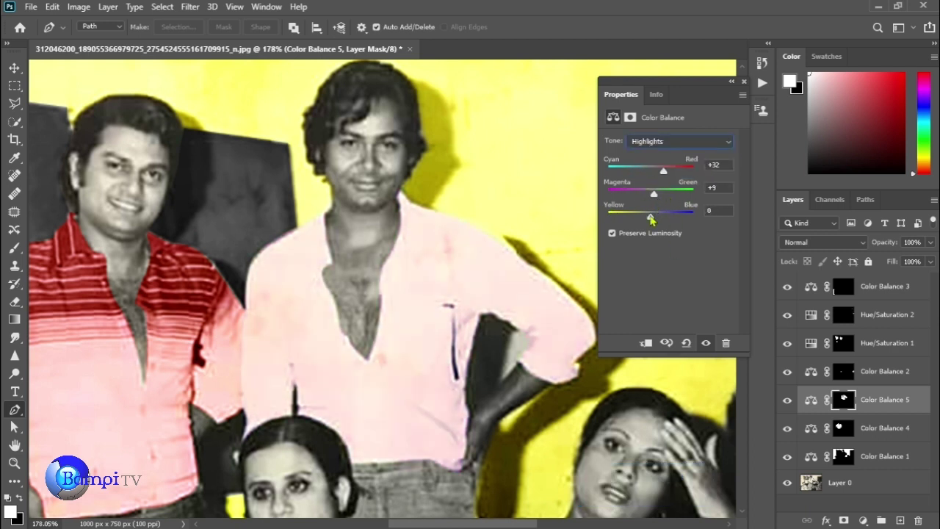
pyautogui.moveTo(693, 217); pyautogui.dragTo(665, 217)
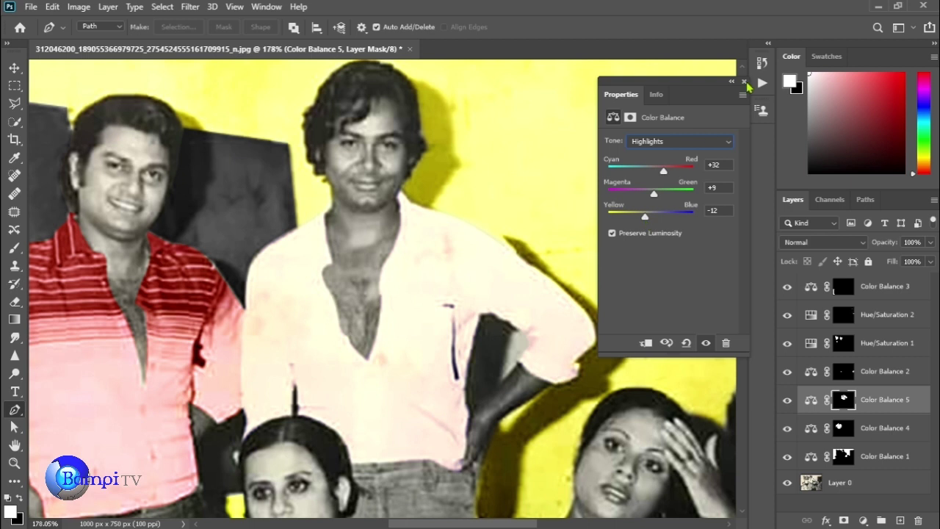
pyautogui.click(762, 109)
pyautogui.click(763, 114)
pyautogui.click(654, 160)
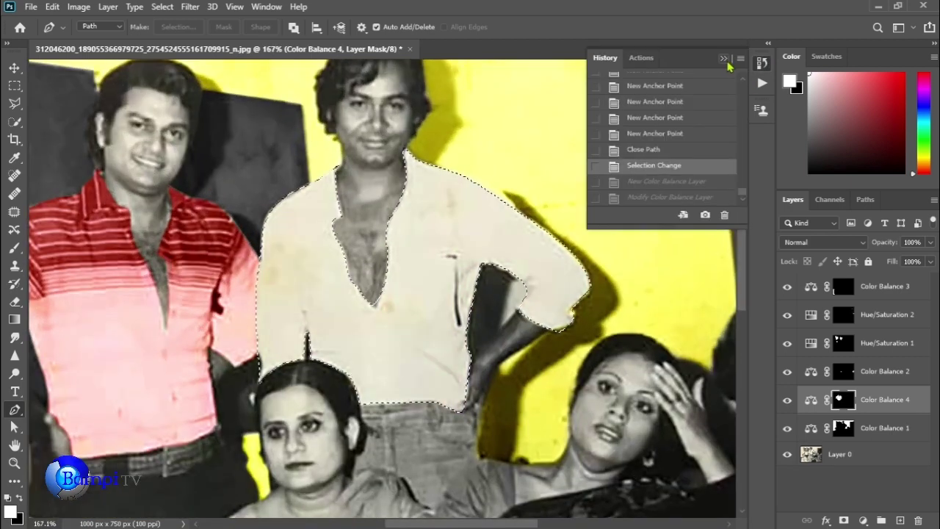
pyautogui.click(761, 110)
# - Add a Hue/Saturation 3 layer to the shirt: Hue +149, Saturation −39, Lightness +32
pyautogui.click(863, 520)
pyautogui.click(855, 386)
pyautogui.moveTo(668, 192)
pyautogui.mouseDown()
pyautogui.moveTo(663, 210)
pyautogui.moveTo(674, 198)
pyautogui.moveTo(689, 219)
pyautogui.moveTo(687, 246)
pyautogui.moveTo(645, 219)
pyautogui.moveTo(723, 192)
pyautogui.mouseUp()
pyautogui.scroll(-5, 408, 256)
pyautogui.scroll(2, 365, 331)
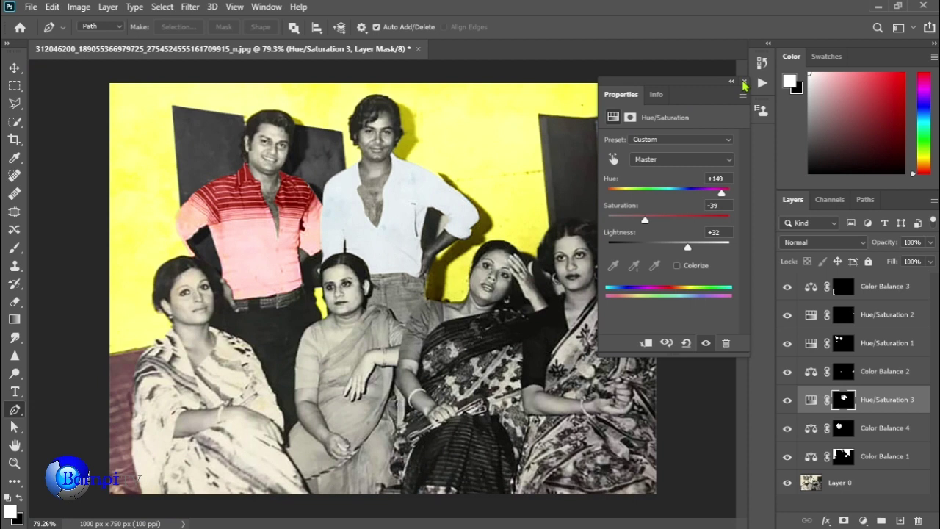
# - Outline the right man's trousers with the Pen tool and load them as a selection
pyautogui.scroll(5, 381, 280)
pyautogui.click(365, 246)
pyautogui.click(377, 293)
pyautogui.click(363, 316)
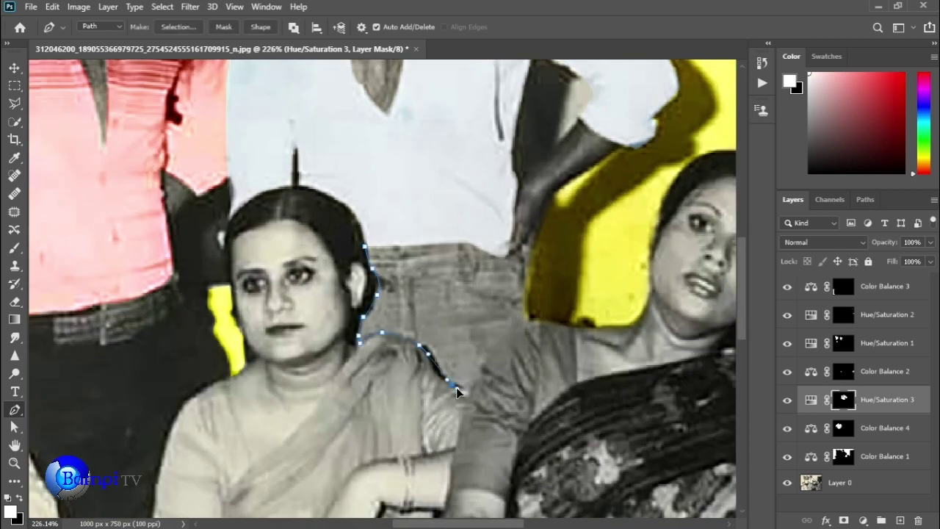
pyautogui.click(525, 277)
pyautogui.click(517, 255)
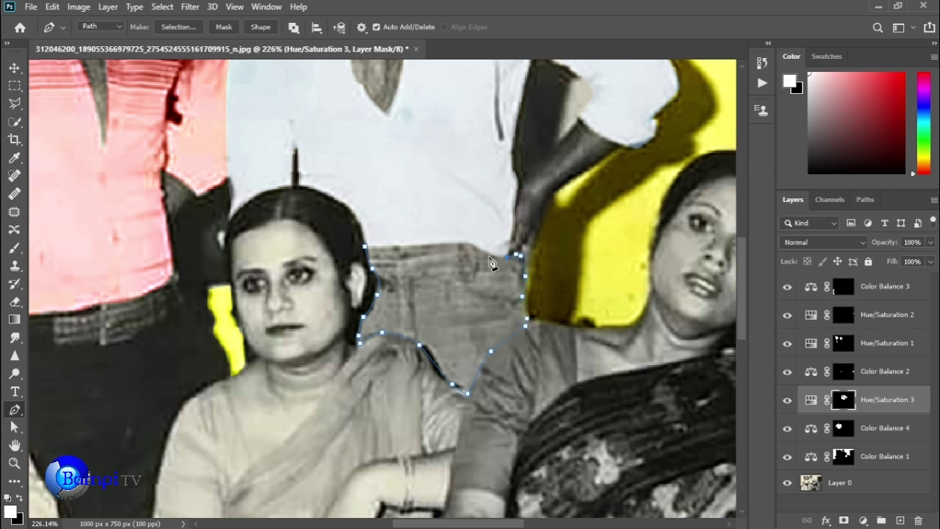
pyautogui.click(429, 243)
pyautogui.hotkey('ctrl', 'Return')
pyautogui.hotkey('ctrl', '0')
# - Try a Hue/Saturation adjustment on the trousers, then revert it in History
pyautogui.click(862, 519)
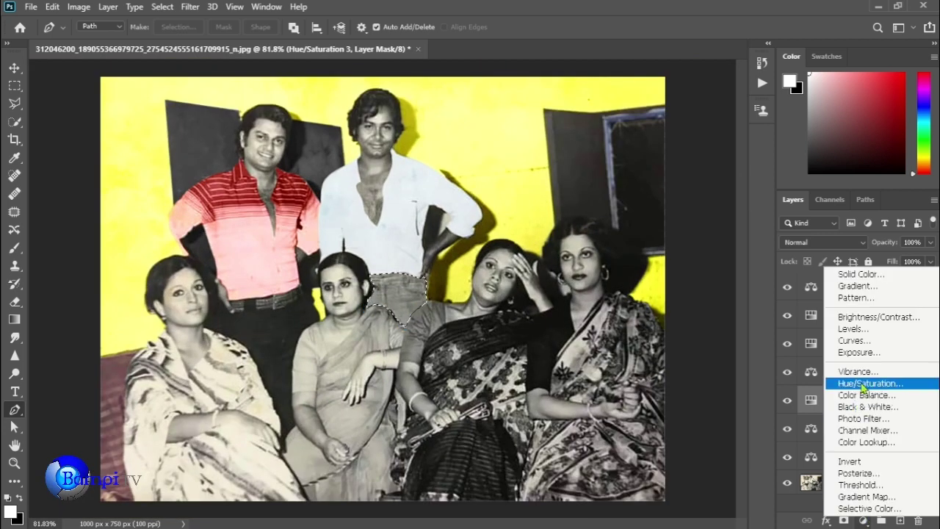
pyautogui.click(861, 381)
pyautogui.moveTo(668, 192); pyautogui.dragTo(739, 222)
pyautogui.moveTo(668, 219); pyautogui.dragTo(608, 220)
pyautogui.moveTo(729, 193); pyautogui.dragTo(693, 194)
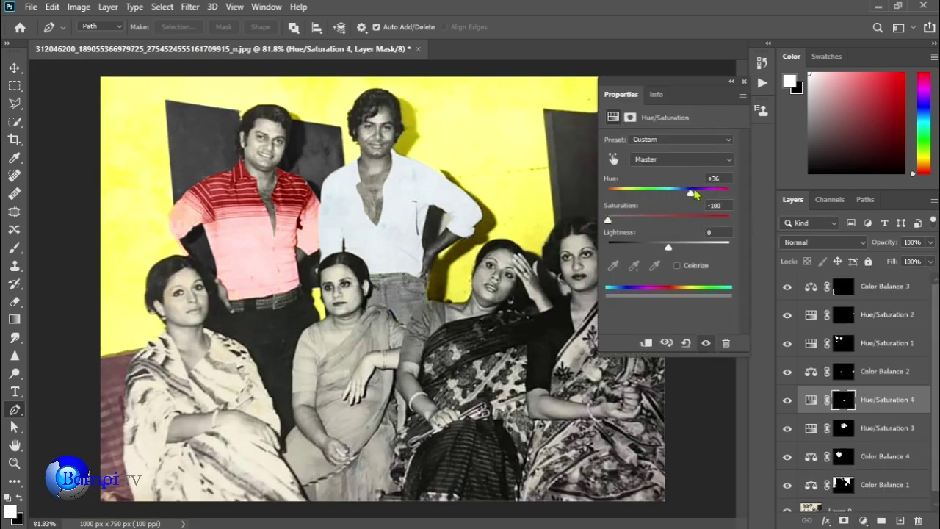
pyautogui.click(763, 63)
pyautogui.click(643, 149)
pyautogui.click(654, 165)
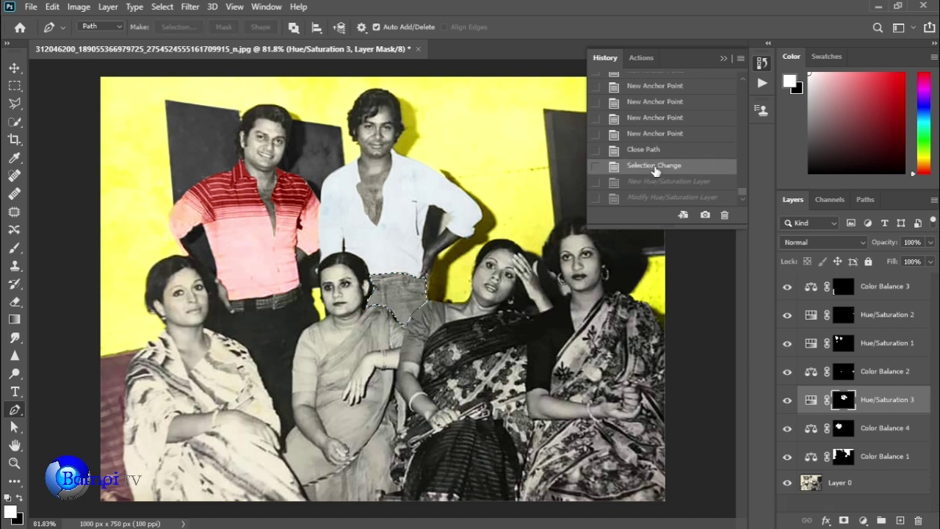
# - Add a Color Balance 5 layer tinting the trousers blue (midtones Yellow–Blue +59)
pyautogui.click(863, 519)
pyautogui.click(885, 401)
pyautogui.moveTo(650, 216)
pyautogui.mouseDown()
pyautogui.moveTo(686, 216)
pyautogui.moveTo(656, 193)
pyautogui.moveTo(652, 171)
pyautogui.mouseUp()
pyautogui.scroll(5, 397, 252)
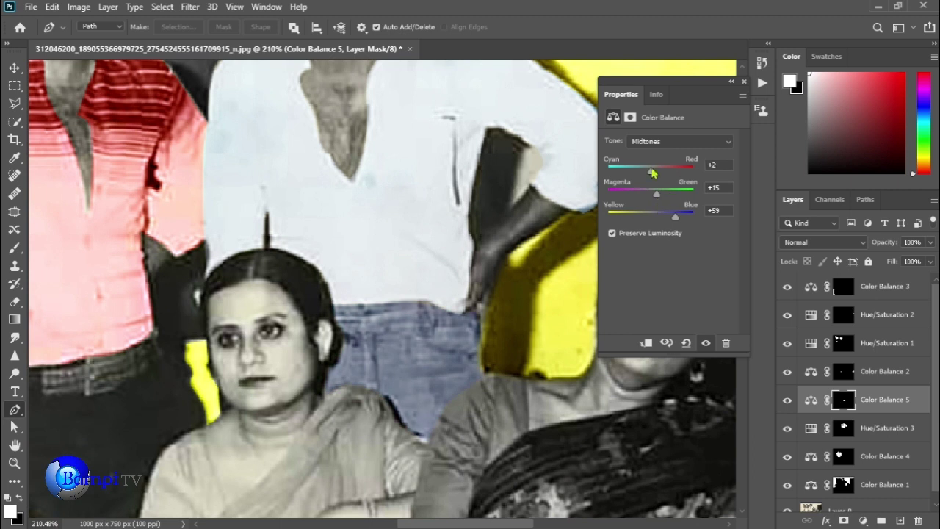
pyautogui.click(680, 141)
pyautogui.click(655, 174)
pyautogui.press('Up')
pyautogui.press('Up')
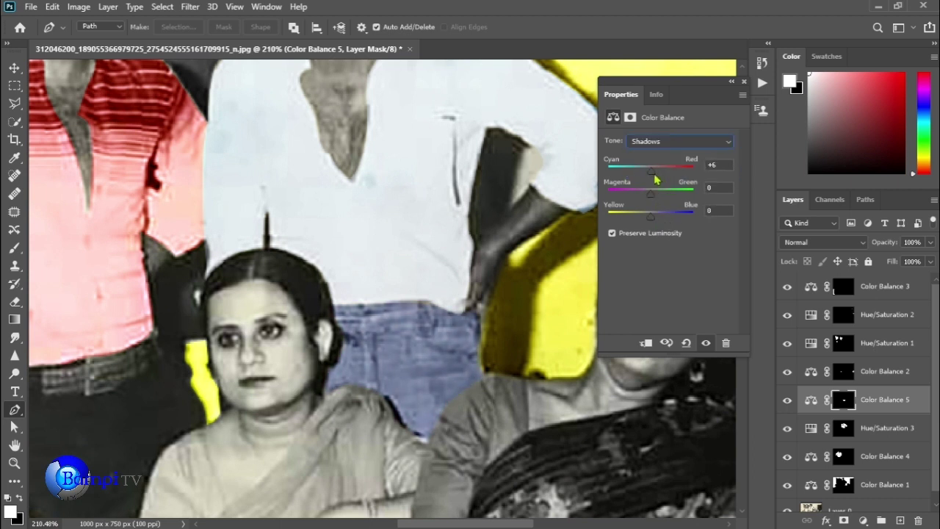
pyautogui.click(742, 82)
pyautogui.scroll(-5, 514, 332)
pyautogui.scroll(-1, 514, 332)
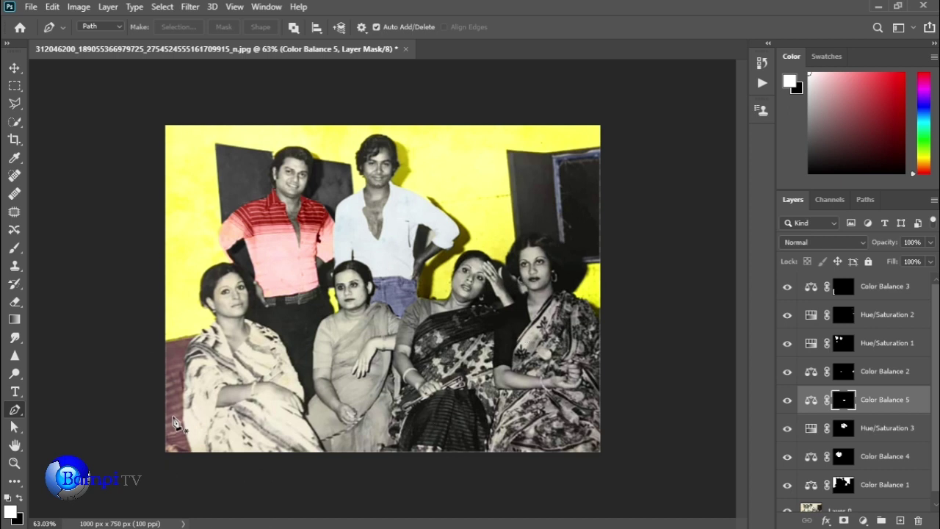
# - Start the pen path on the lower-left woman's sari with a curved anchor at the neckline
pyautogui.scroll(3, 174, 422)
pyautogui.click(242, 439)
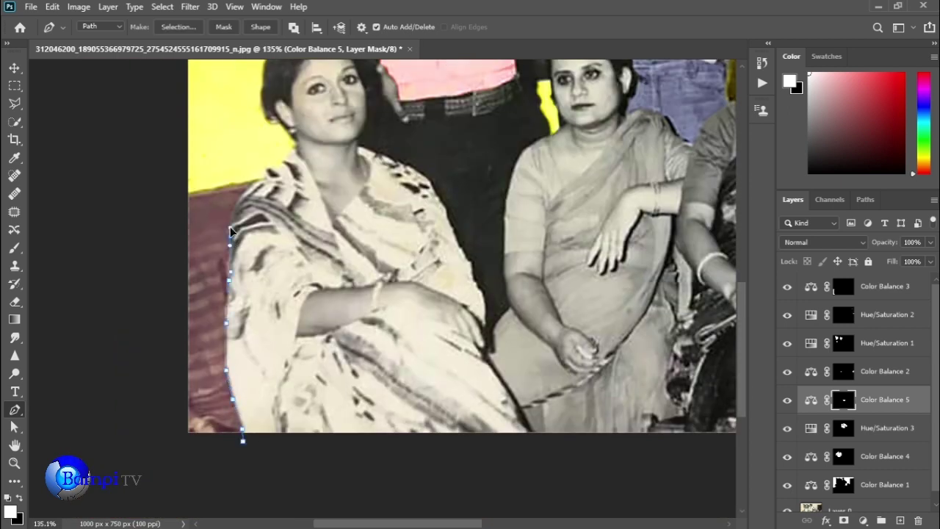
pyautogui.moveTo(269, 180); pyautogui.dragTo(288, 185)
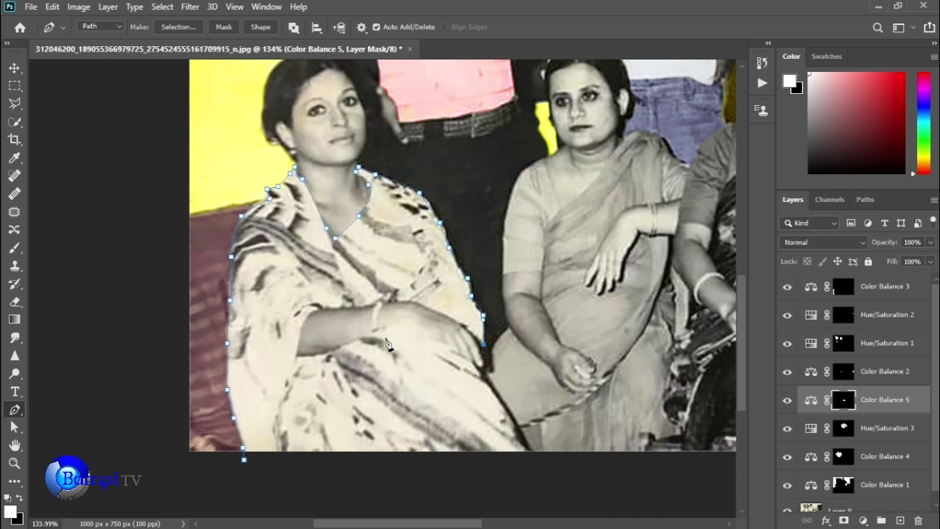
pyautogui.scroll(-3, 387, 345)
pyautogui.scroll(-3, 330, 337)
pyautogui.scroll(3, 244, 330)
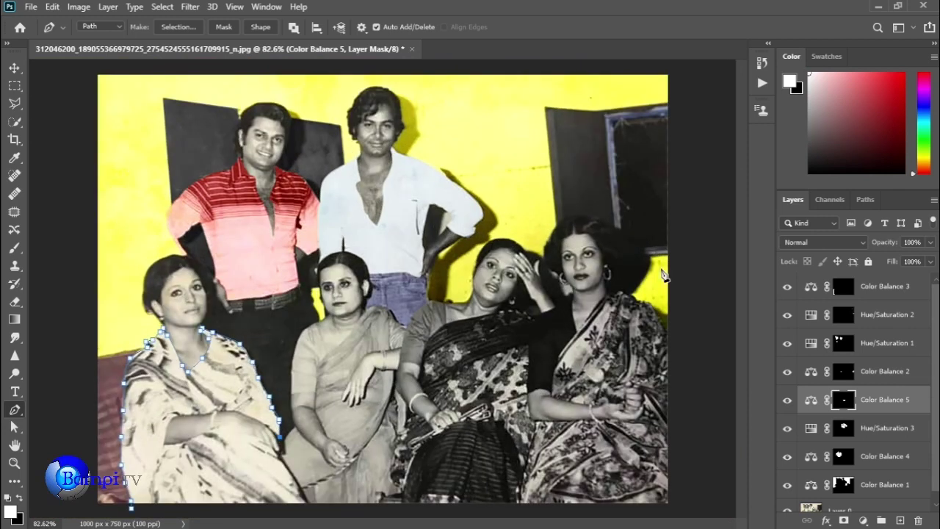
pyautogui.click(761, 61)
pyautogui.scroll(3, 235, 404)
pyautogui.hscroll(-3, 474, 358)
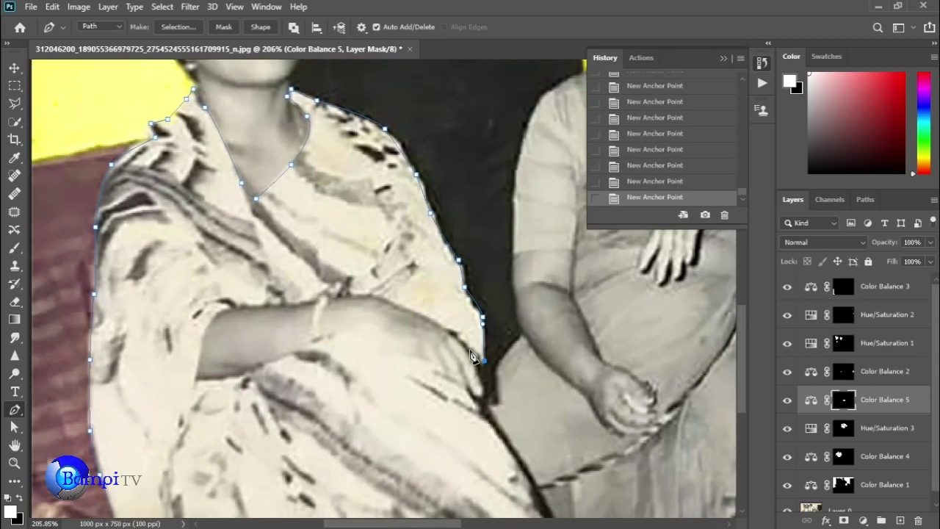
# - Trace the sari outline down her arm, under the forearm and along the skirt edge
pyautogui.click(215, 314)
pyautogui.click(197, 352)
pyautogui.click(196, 374)
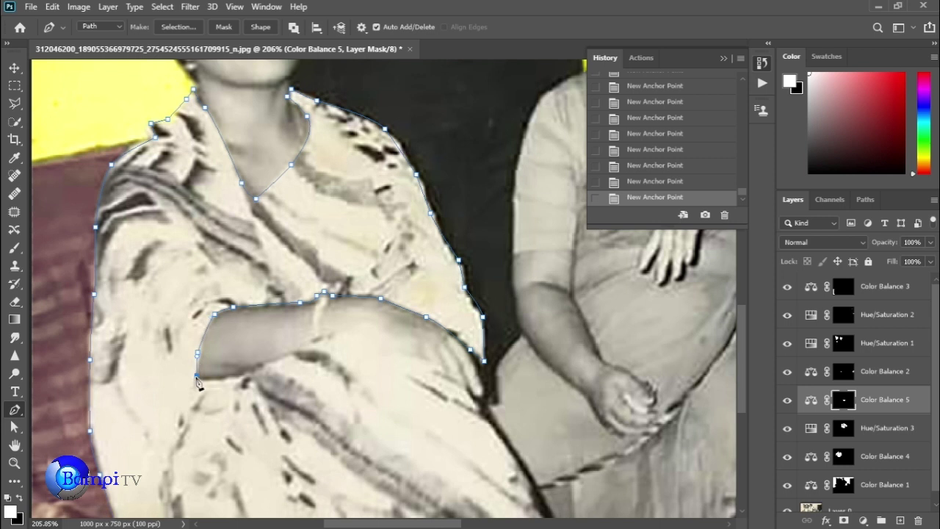
pyautogui.moveTo(294, 357); pyautogui.dragTo(316, 362)
pyautogui.click(359, 338)
pyautogui.click(392, 349)
pyautogui.click(446, 377)
pyautogui.scroll(-3, 470, 382)
# - Continue the sari path down the skirt edge and left along its bottom
pyautogui.click(504, 354)
pyautogui.click(522, 383)
pyautogui.click(536, 420)
pyautogui.click(551, 434)
pyautogui.click(530, 451)
pyautogui.click(389, 454)
pyautogui.click(268, 459)
pyautogui.click(171, 464)
# - Reshape the sari fold curve, close the path and make it a selection
pyautogui.moveTo(359, 251)
pyautogui.mouseDown()
pyautogui.moveTo(388, 269)
pyautogui.moveTo(419, 269)
pyautogui.moveTo(387, 270)
pyautogui.mouseUp()
pyautogui.moveTo(367, 258); pyautogui.dragTo(363, 252)
pyautogui.click(125, 476)
pyautogui.click(117, 461)
pyautogui.click(115, 449)
pyautogui.hotkey('ctrl', '0')
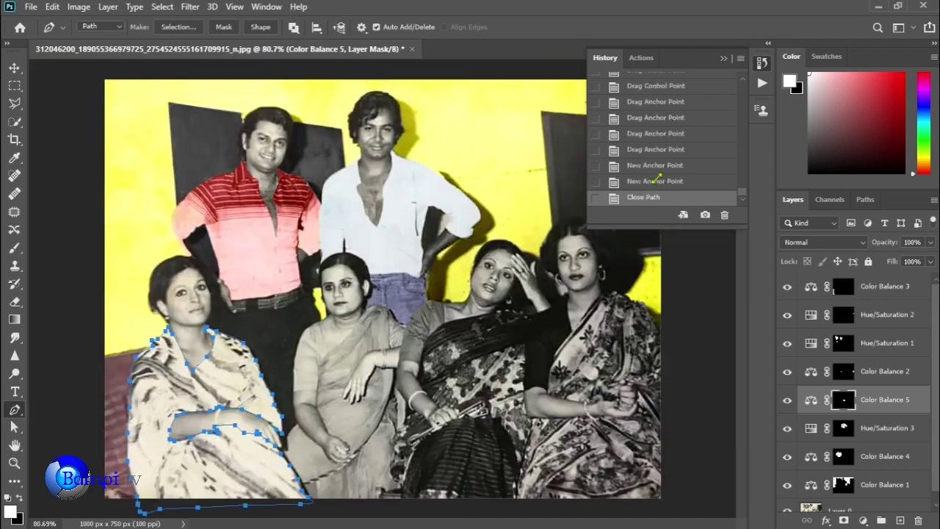
pyautogui.rightClick(307, 389)
pyautogui.click(257, 117)
pyautogui.click(541, 122)
# - Add a colorized Hue/Saturation layer turning the sari blue: Hue 223, Saturation 41, Lightness -5
pyautogui.click(863, 520)
pyautogui.click(866, 400)
pyautogui.moveTo(668, 193); pyautogui.dragTo(687, 192)
pyautogui.click(677, 265)
pyautogui.moveTo(608, 193); pyautogui.dragTo(694, 193)
pyautogui.moveTo(636, 221); pyautogui.dragTo(649, 220)
pyautogui.moveTo(693, 193); pyautogui.dragTo(607, 192)
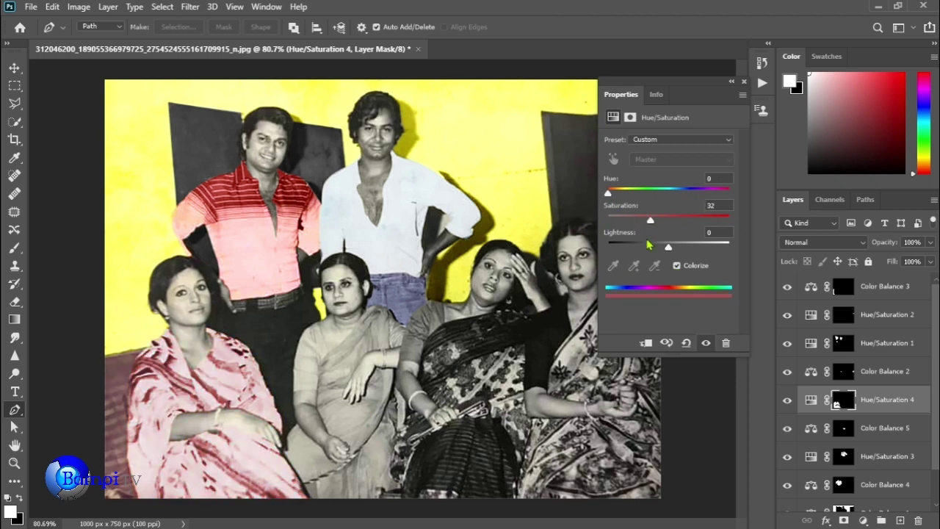
pyautogui.moveTo(665, 245); pyautogui.dragTo(665, 246)
pyautogui.moveTo(607, 193)
pyautogui.mouseDown()
pyautogui.moveTo(684, 195)
pyautogui.moveTo(646, 220)
pyautogui.mouseUp()
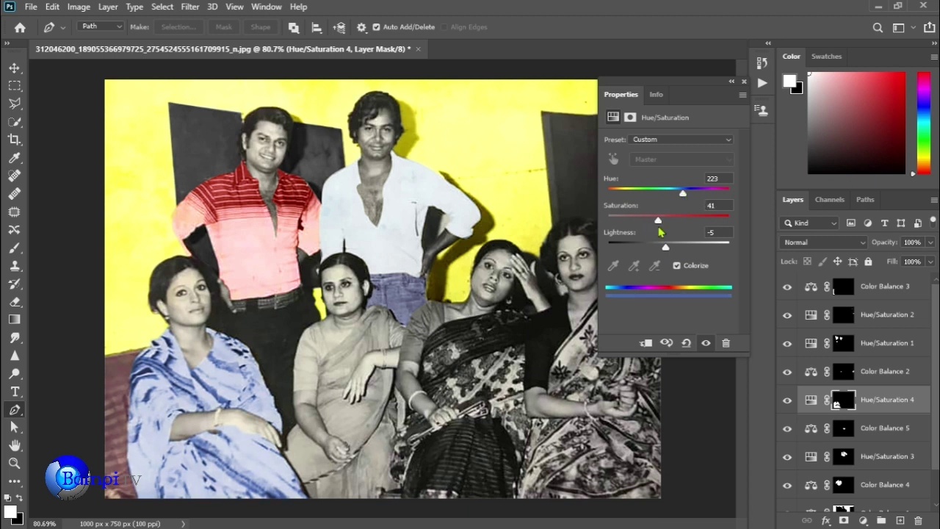
pyautogui.click(744, 82)
# - Erase the Hue/Saturation mask over the woman's hand so it stays uncoloured
pyautogui.scroll(4, 254, 445)
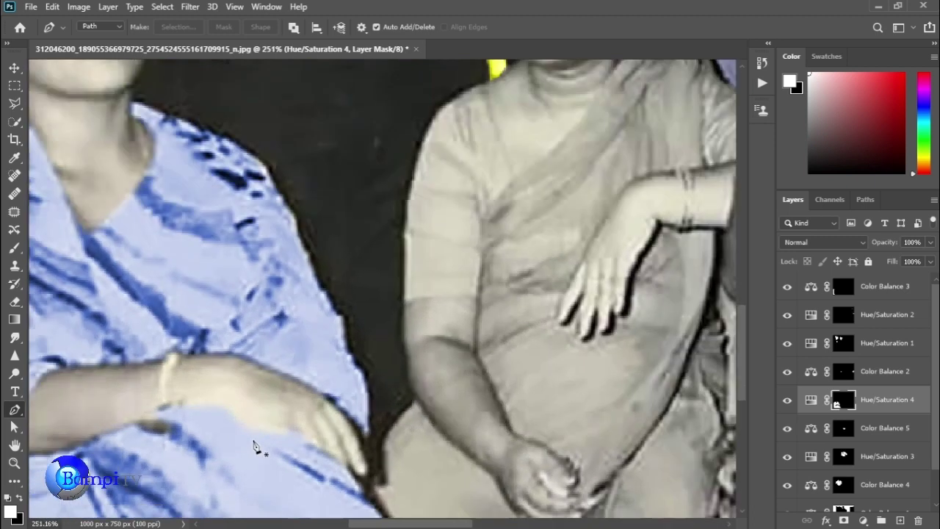
pyautogui.scroll(1, 257, 441)
pyautogui.press('e')
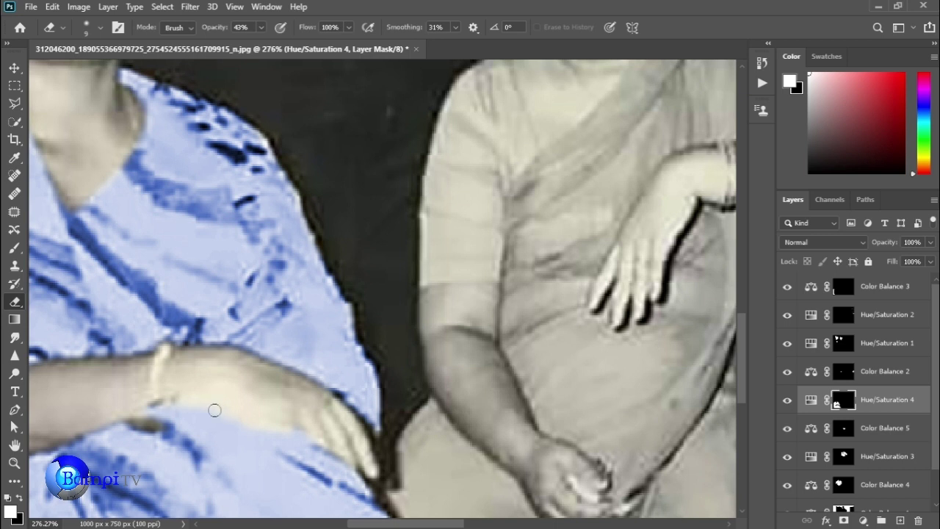
pyautogui.scroll(-5, 191, 407)
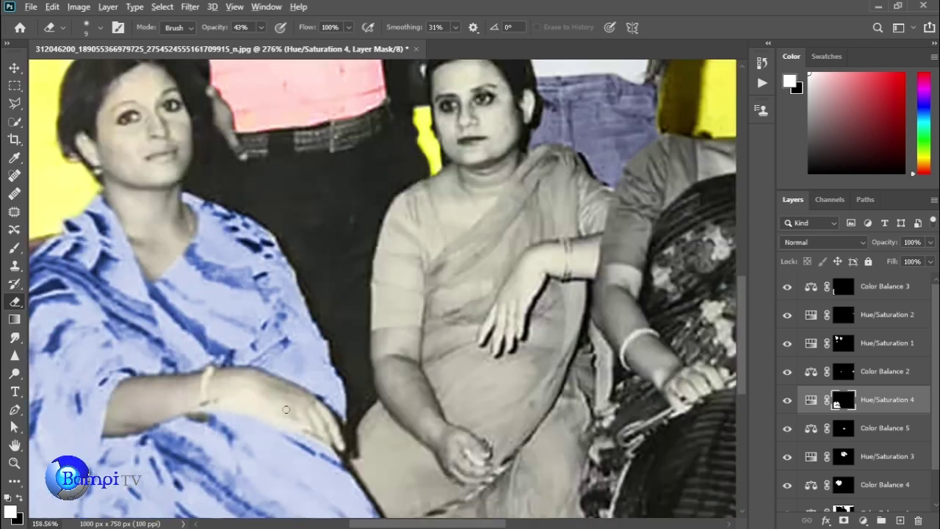
pyautogui.scroll(5, 210, 420)
pyautogui.scroll(-5, 387, 428)
pyautogui.scroll(2, 157, 395)
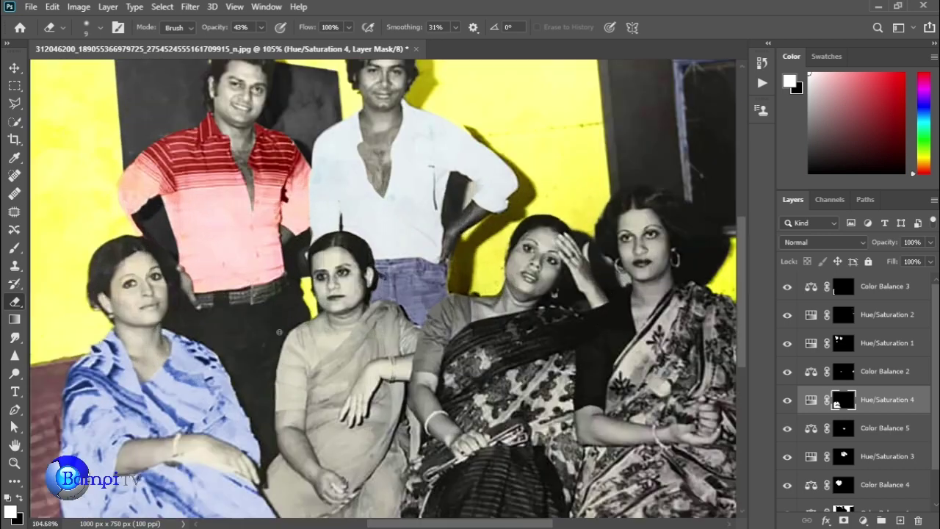
pyautogui.scroll(1, 157, 394)
pyautogui.scroll(-2, 281, 363)
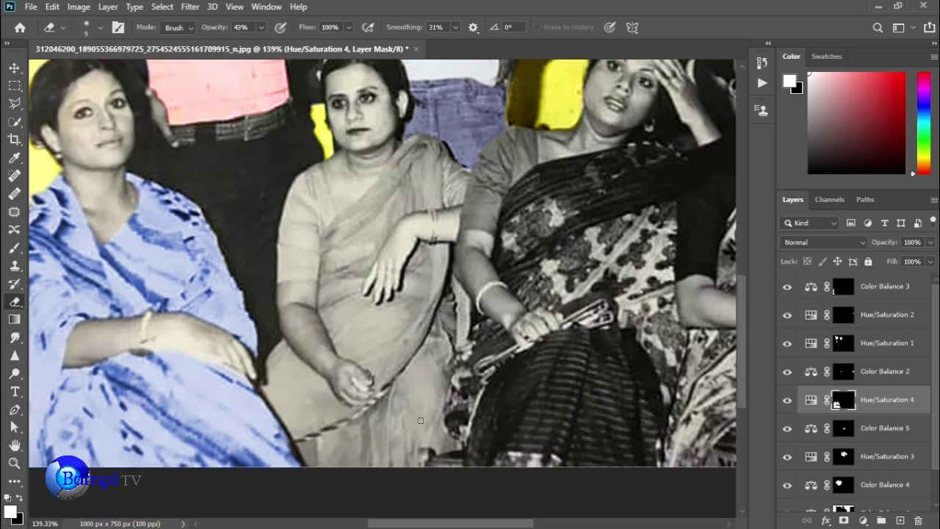
# - Begin a Pen outline of the second woman's blouse at her arm
pyautogui.press('p')
pyautogui.scroll(3, 301, 239)
pyautogui.click(277, 280)
pyautogui.click(344, 277)
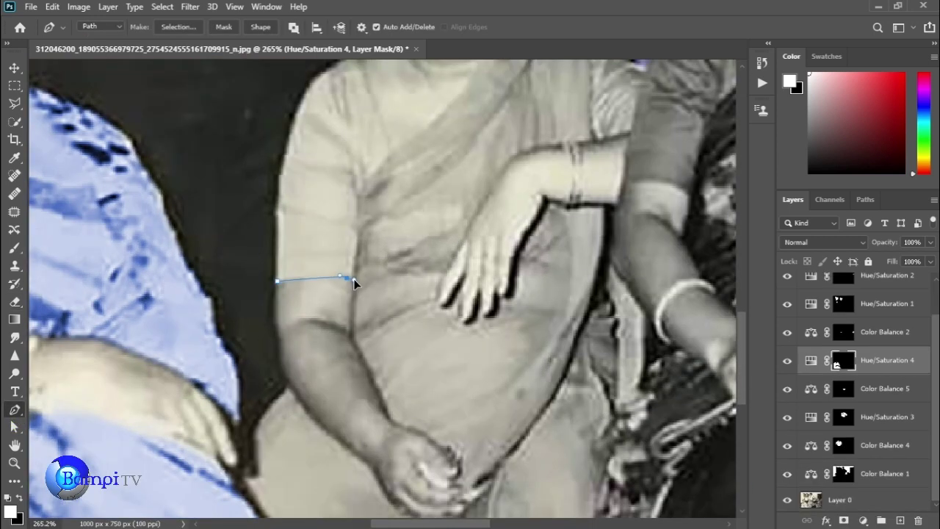
# - Trace the blouse outline up the shoulder, down the left arm and along the neckline
pyautogui.click(356, 198)
pyautogui.click(371, 175)
pyautogui.moveTo(403, 155); pyautogui.dragTo(346, 270)
pyautogui.moveTo(376, 223); pyautogui.dragTo(343, 233)
pyautogui.click(206, 298)
pyautogui.click(204, 367)
pyautogui.click(205, 397)
pyautogui.moveTo(304, 208)
pyautogui.mouseDown()
pyautogui.moveTo(311, 220)
pyautogui.moveTo(305, 212)
pyautogui.mouseUp()
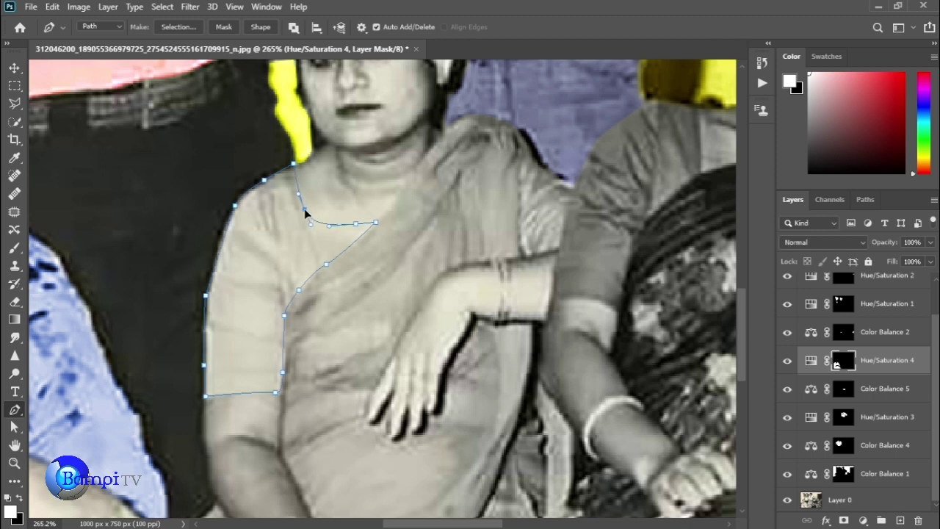
# - Close the blouse path, turn it into a selection, and step back one History state
pyautogui.scroll(-5, 307, 218)
pyautogui.scroll(5, 353, 327)
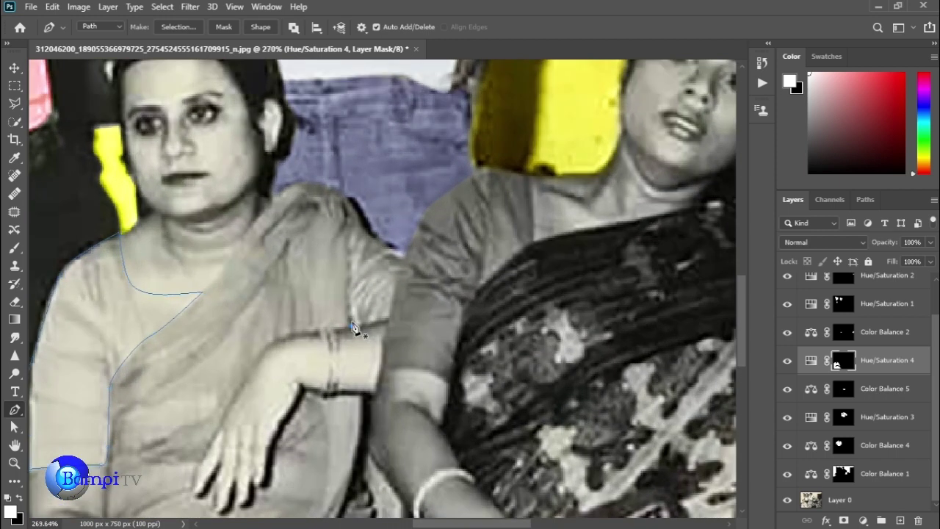
pyautogui.click(351, 324)
pyautogui.scroll(-5, 363, 321)
pyautogui.rightClick(406, 332)
pyautogui.click(441, 118)
pyautogui.click(547, 126)
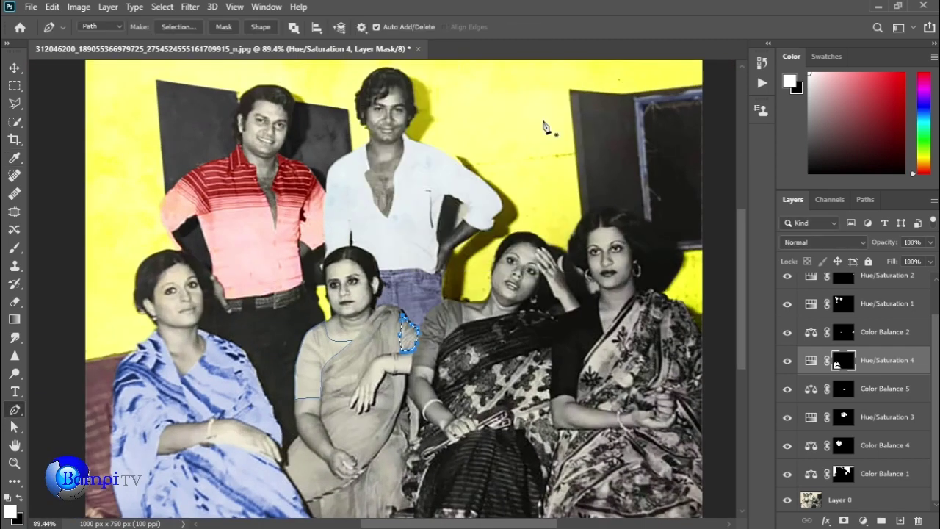
pyautogui.click(762, 62)
pyautogui.click(654, 184)
pyautogui.click(722, 65)
# - Add a Color Balance layer with Cyan/Red +100 and Magenta/Green -59, then select Highlights
pyautogui.click(864, 520)
pyautogui.click(874, 411)
pyautogui.moveTo(650, 170); pyautogui.dragTo(693, 170)
pyautogui.moveTo(650, 193)
pyautogui.mouseDown()
pyautogui.moveTo(626, 196)
pyautogui.moveTo(653, 193)
pyautogui.mouseUp()
pyautogui.click(682, 141)
pyautogui.click(652, 174)
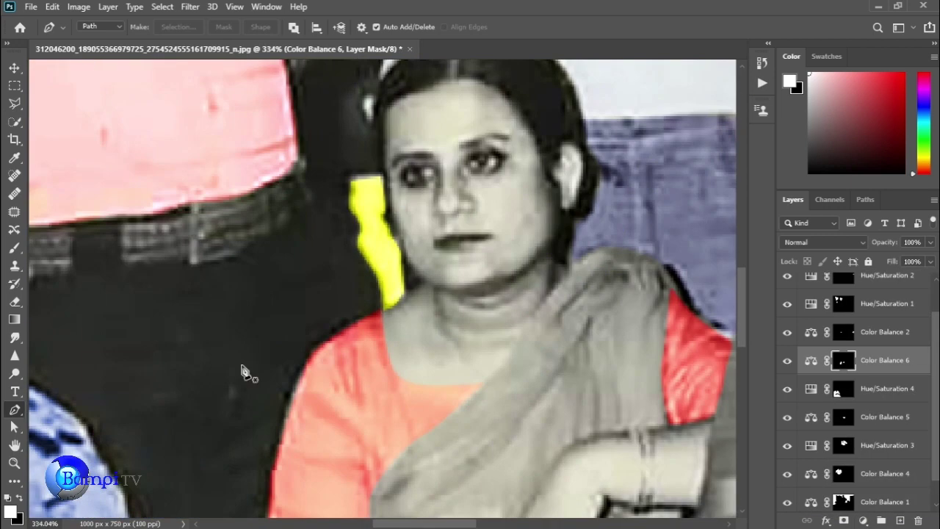
pyautogui.scroll(-3, 490, 282)
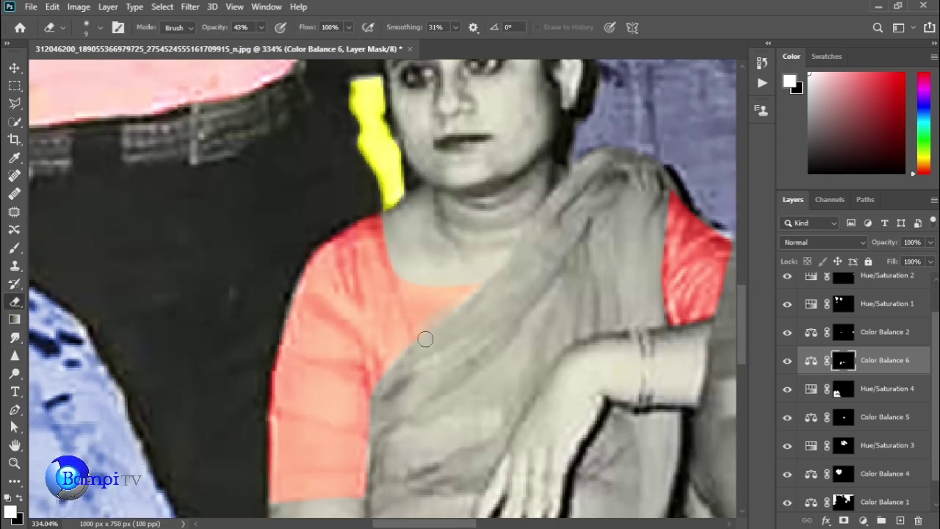
pyautogui.scroll(-3, 280, 380)
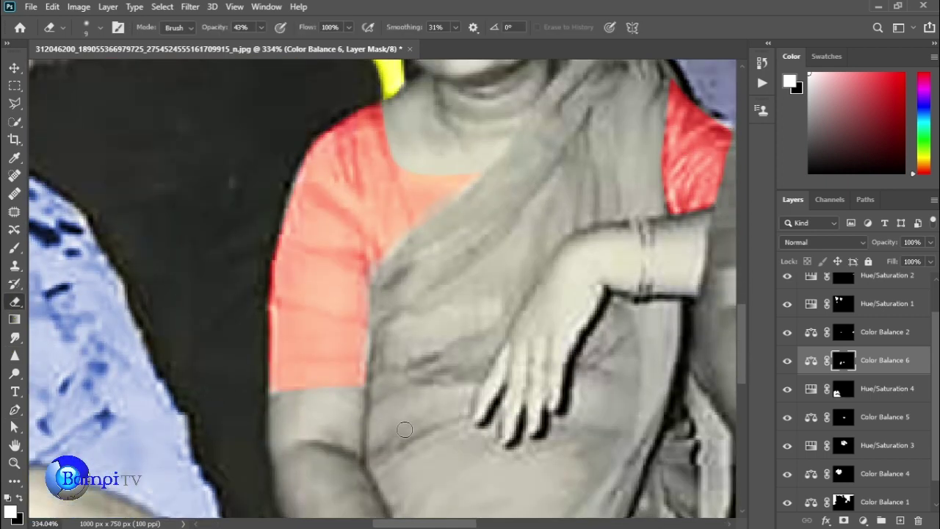
pyautogui.scroll(1, 356, 75)
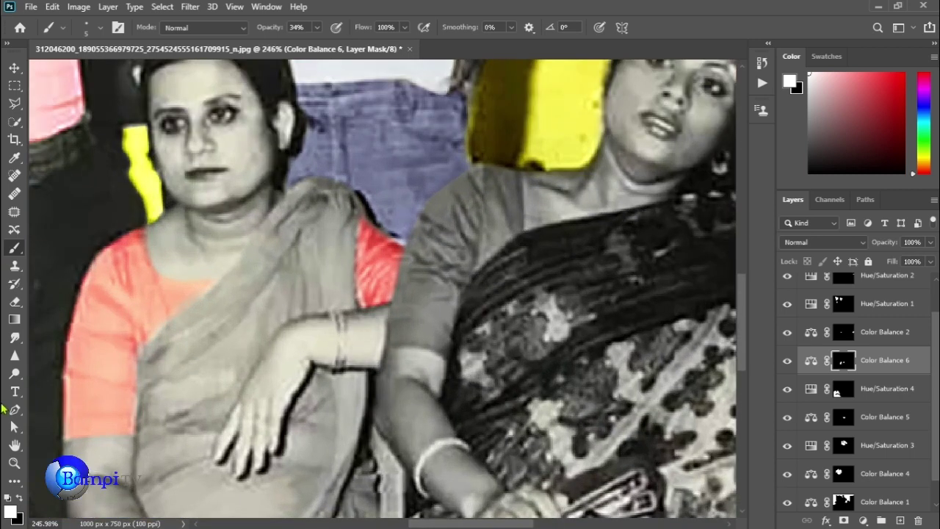
pyautogui.press('p')
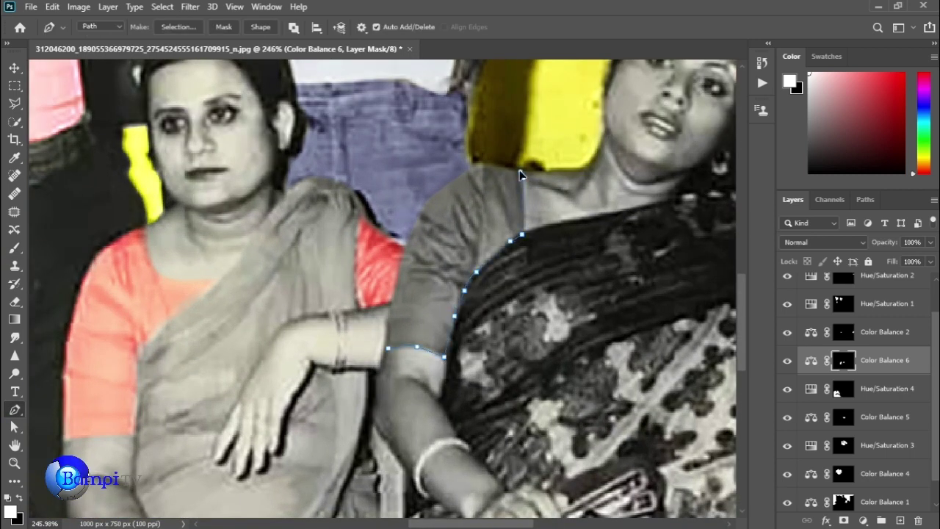
# - Add a Color Balance layer tinting the third woman's blouse purple-magenta, then tidy the mask with the Eraser
pyautogui.scroll(4, 433, 202)
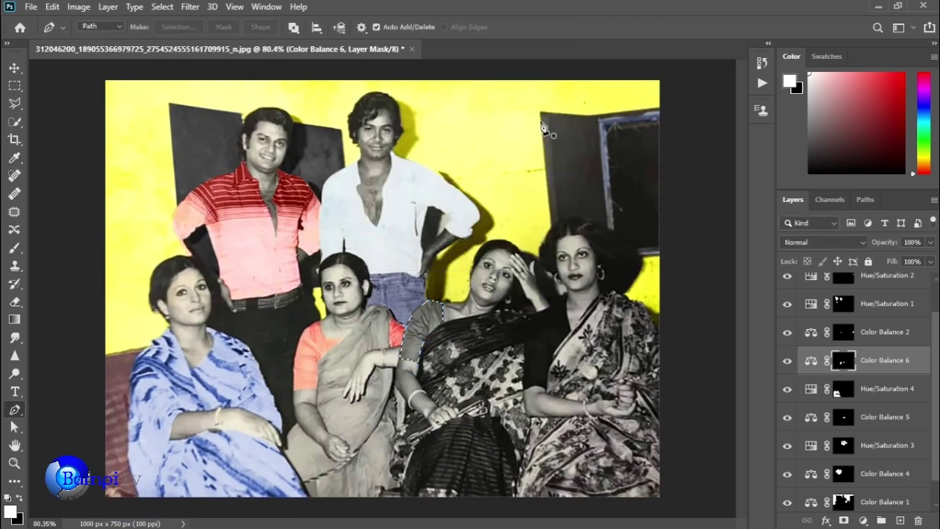
pyautogui.click(863, 520)
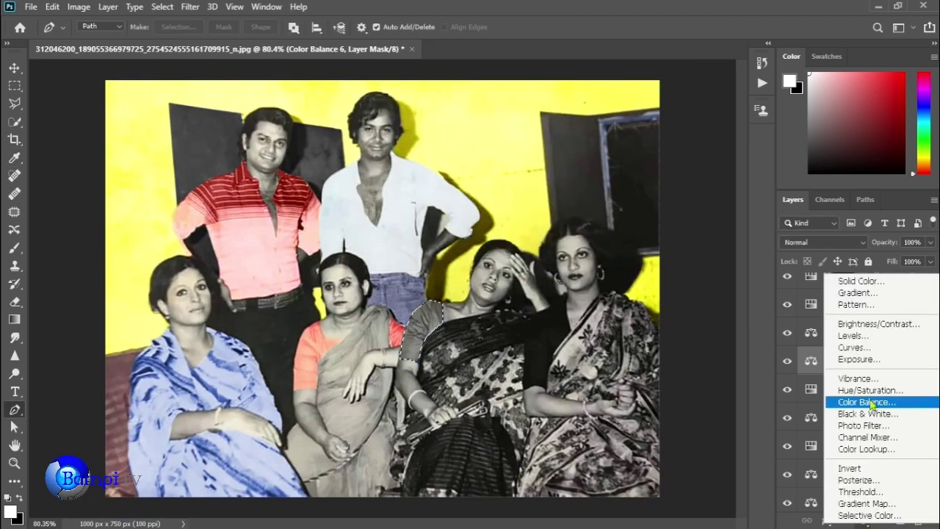
pyautogui.click(874, 405)
pyautogui.moveTo(651, 200); pyautogui.dragTo(627, 200)
pyautogui.scroll(3, 439, 311)
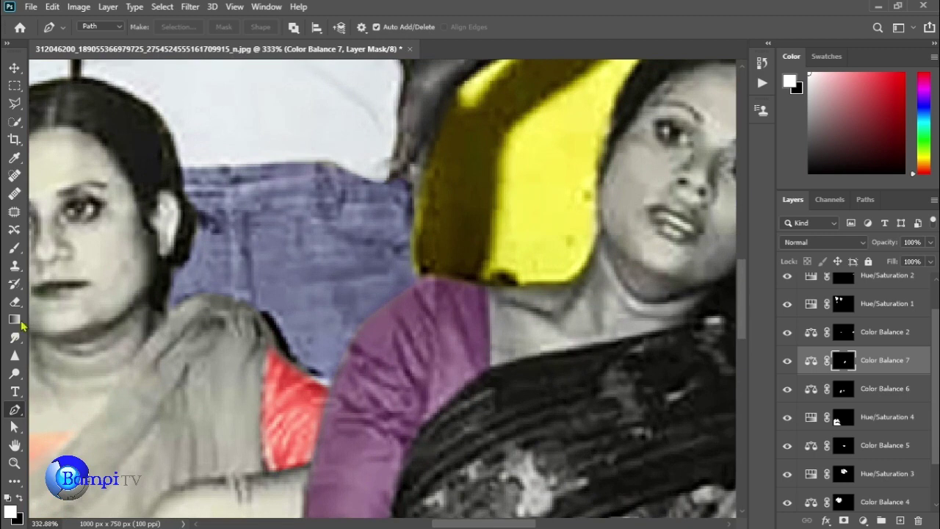
pyautogui.press('e')
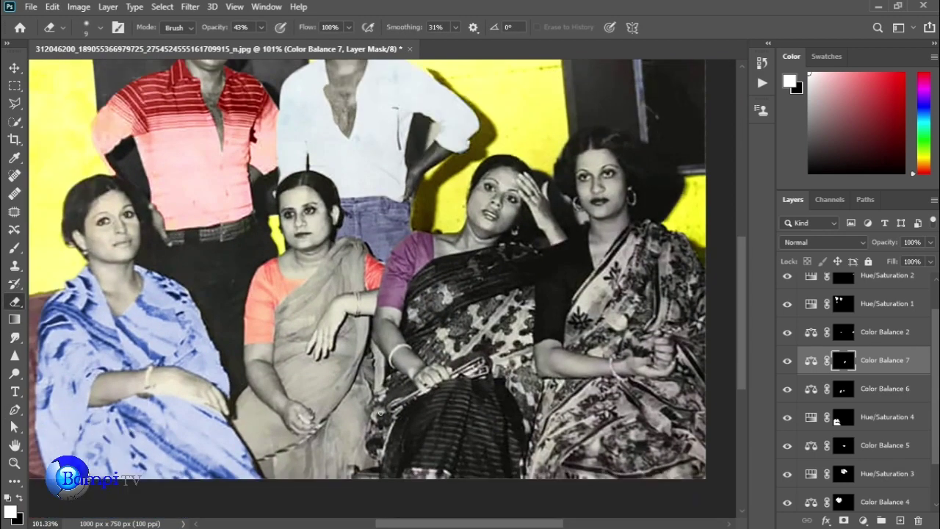
pyautogui.scroll(-3, 324, 385)
# - Pen-trace the second woman's sari from the hem up the arm to the shoulder
pyautogui.press('p')
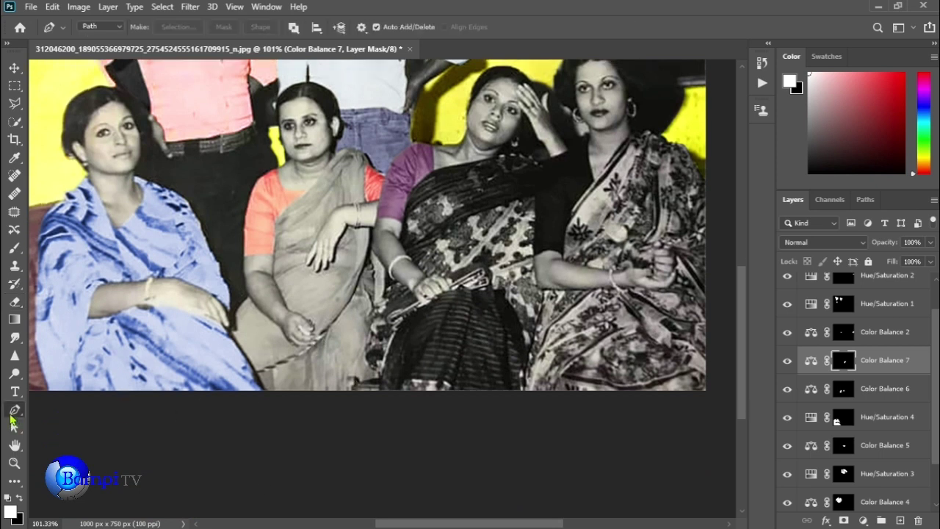
pyautogui.scroll(3, 262, 394)
pyautogui.click(262, 400)
pyautogui.click(252, 375)
pyautogui.click(234, 343)
pyautogui.click(214, 309)
pyautogui.click(181, 254)
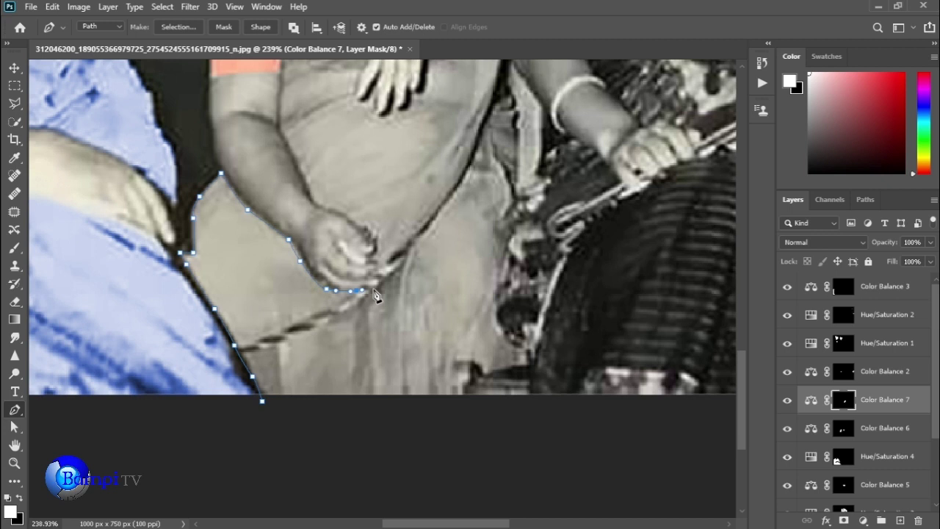
pyautogui.scroll(2, 294, 158)
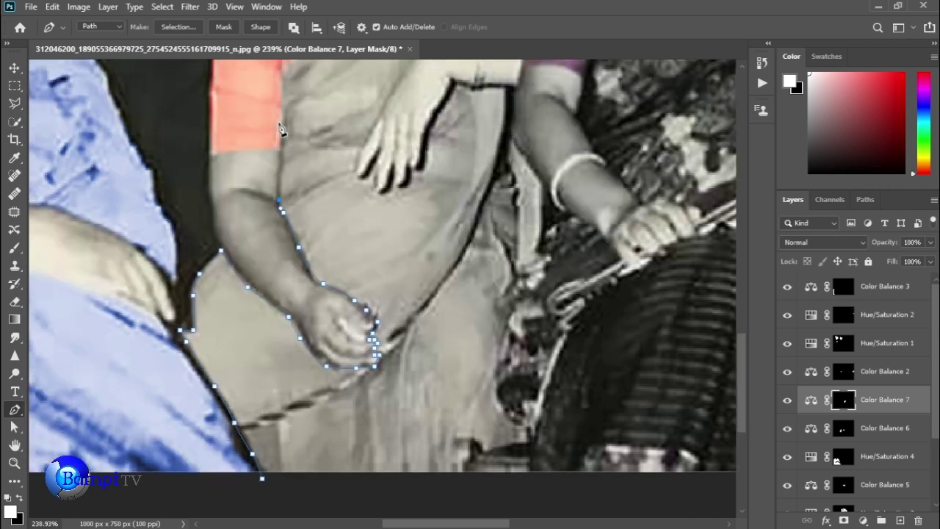
pyautogui.click(279, 220)
pyautogui.scroll(2, 283, 147)
pyautogui.click(312, 147)
pyautogui.scroll(2, 316, 147)
pyautogui.click(346, 214)
pyautogui.click(382, 174)
pyautogui.click(415, 125)
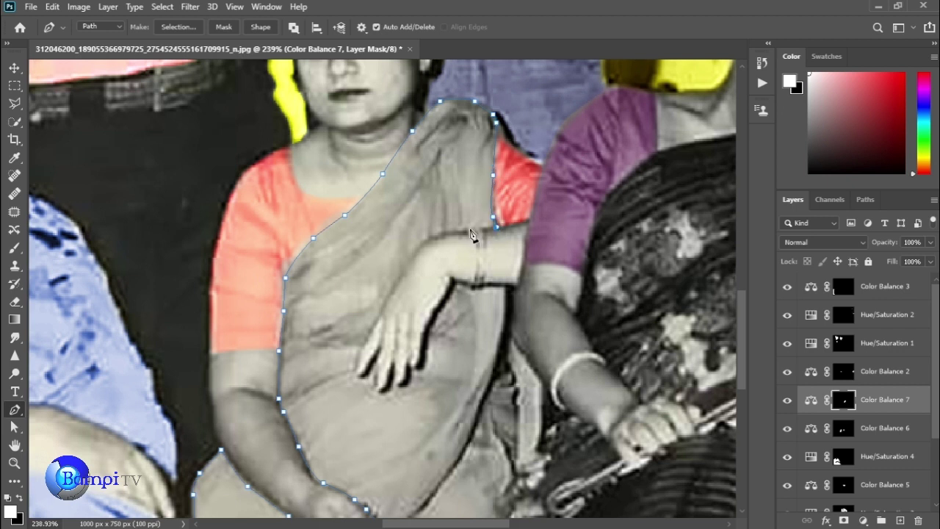
# - Continue the sari path around the fingertips and down to the photo's bottom edge
pyautogui.click(364, 373)
pyautogui.click(399, 385)
pyautogui.click(409, 367)
pyautogui.click(424, 360)
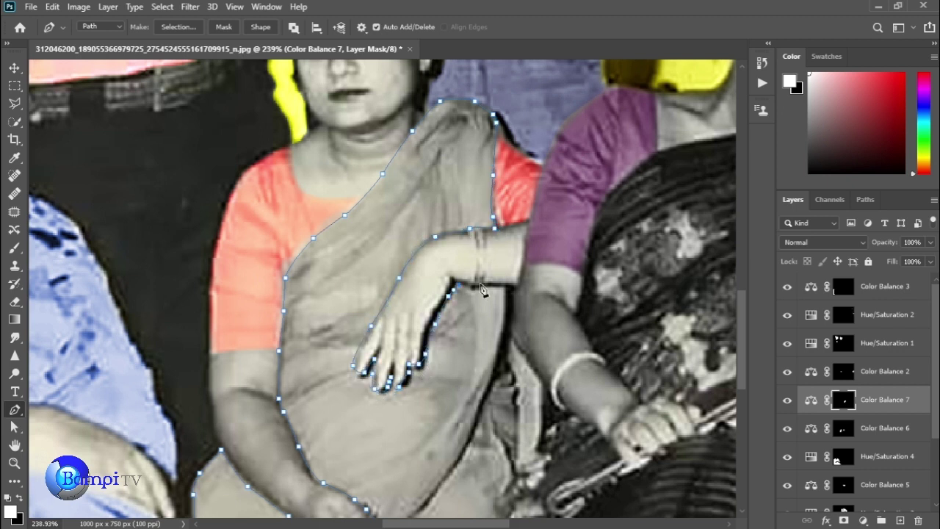
pyautogui.scroll(-3, 512, 440)
pyautogui.click(516, 342)
pyautogui.scroll(-3, 514, 352)
pyautogui.click(517, 317)
pyautogui.scroll(-3, 519, 316)
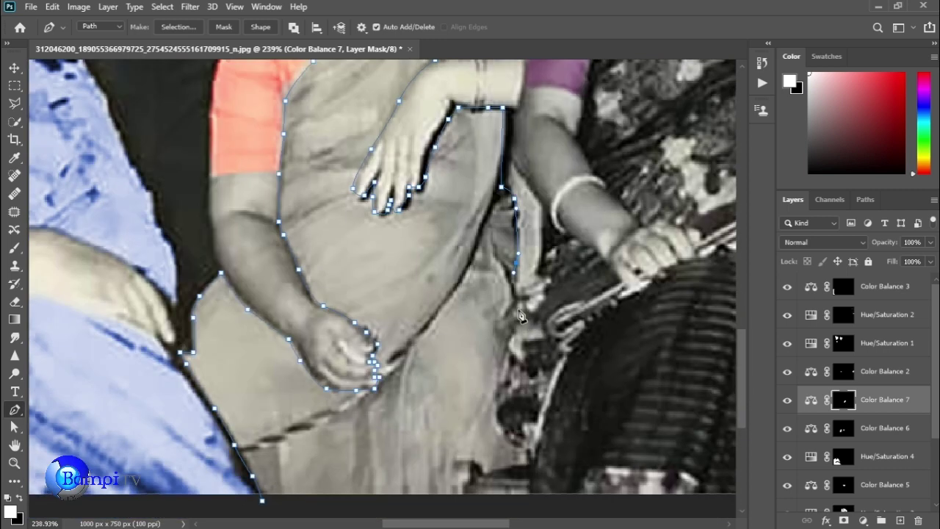
pyautogui.scroll(-2, 514, 387)
pyautogui.click(528, 392)
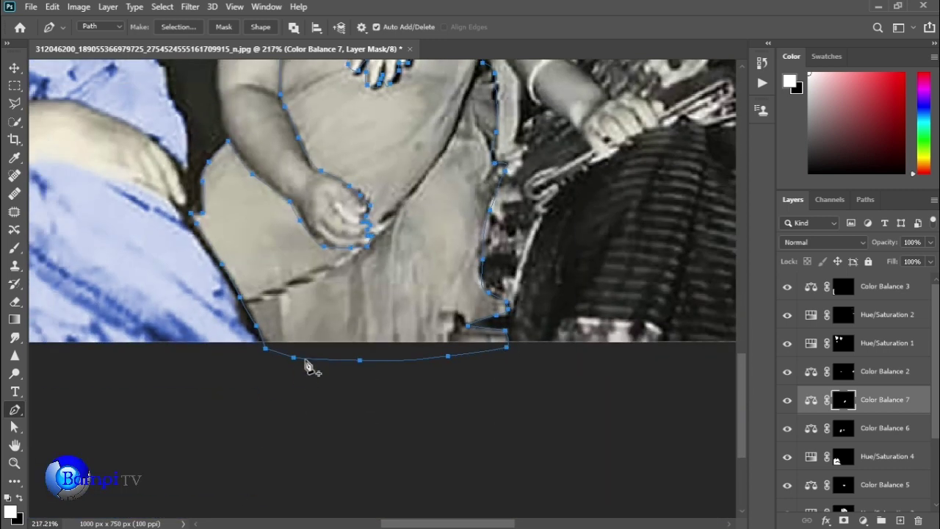
pyautogui.scroll(10, 309, 367)
# - Select the sari path and add Hue/Saturation: Hue -180, Saturation +84, Lightness -42
pyautogui.rightClick(393, 204)
pyautogui.click(427, 221)
pyautogui.scroll(-3, 536, 127)
pyautogui.click(863, 520)
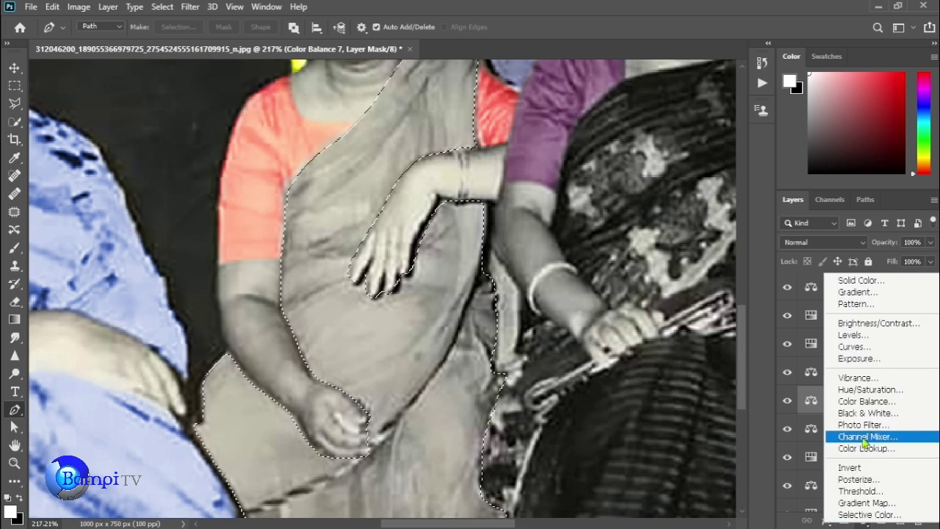
pyautogui.click(874, 394)
pyautogui.moveTo(668, 192); pyautogui.dragTo(607, 192)
pyautogui.moveTo(668, 219); pyautogui.dragTo(719, 219)
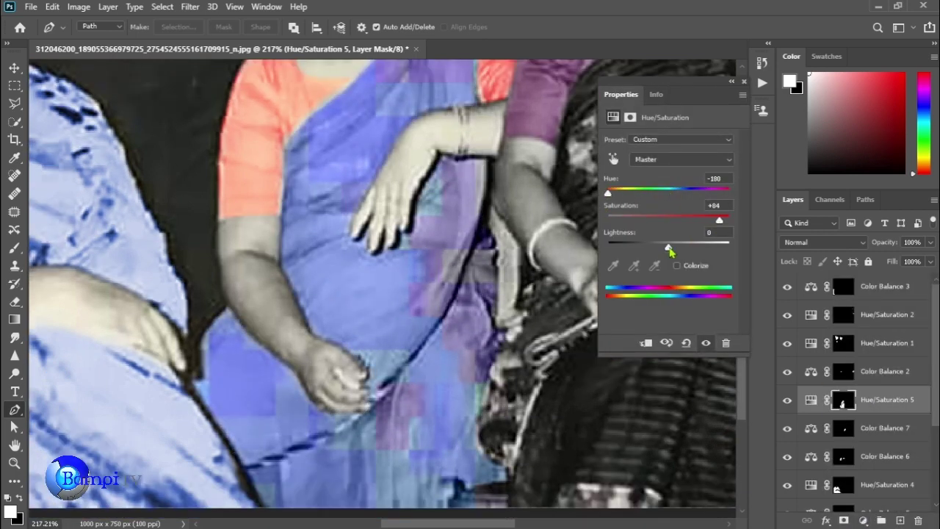
pyautogui.moveTo(668, 246); pyautogui.dragTo(643, 248)
pyautogui.hotkey('ctrl', '0')
pyautogui.click(744, 81)
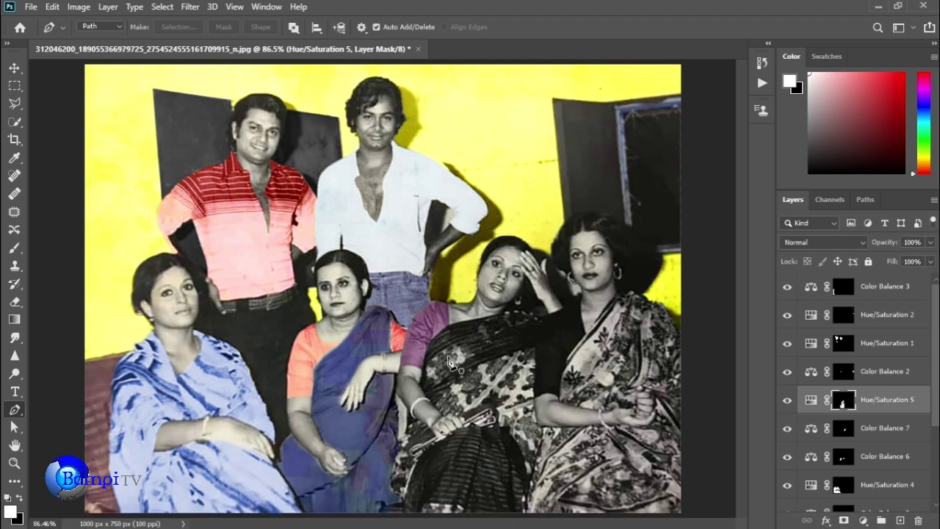
pyautogui.scroll(2, 418, 481)
# - Start the third woman's sari path along her arm, past the wrist and down its edge
pyautogui.click(389, 476)
pyautogui.click(391, 448)
pyautogui.click(399, 410)
pyautogui.click(412, 375)
pyautogui.scroll(4, 416, 375)
pyautogui.click(420, 323)
pyautogui.click(433, 341)
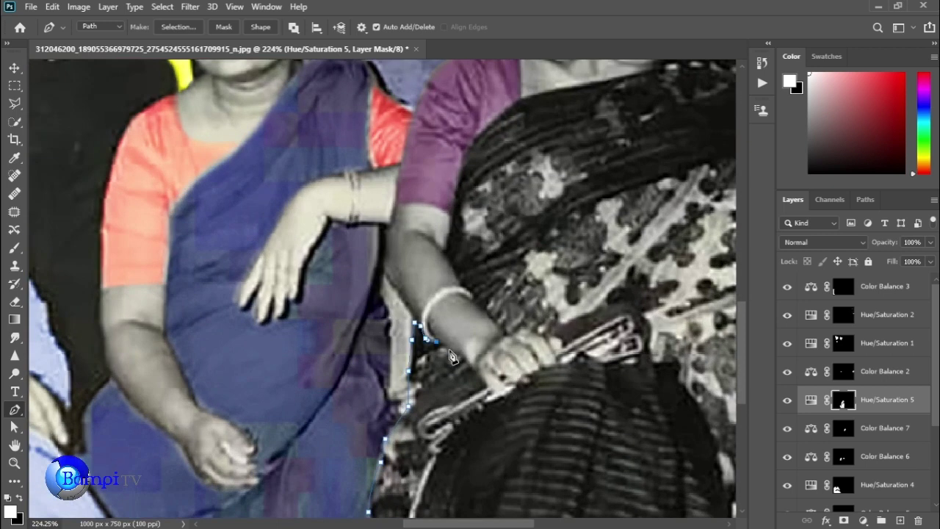
pyautogui.click(419, 398)
pyautogui.click(416, 430)
# - Trace the sari outline along the waistband, arm edge and bottom, closing the path
pyautogui.moveTo(504, 402)
pyautogui.mouseDown()
pyautogui.moveTo(545, 369)
pyautogui.moveTo(644, 351)
pyautogui.mouseUp()
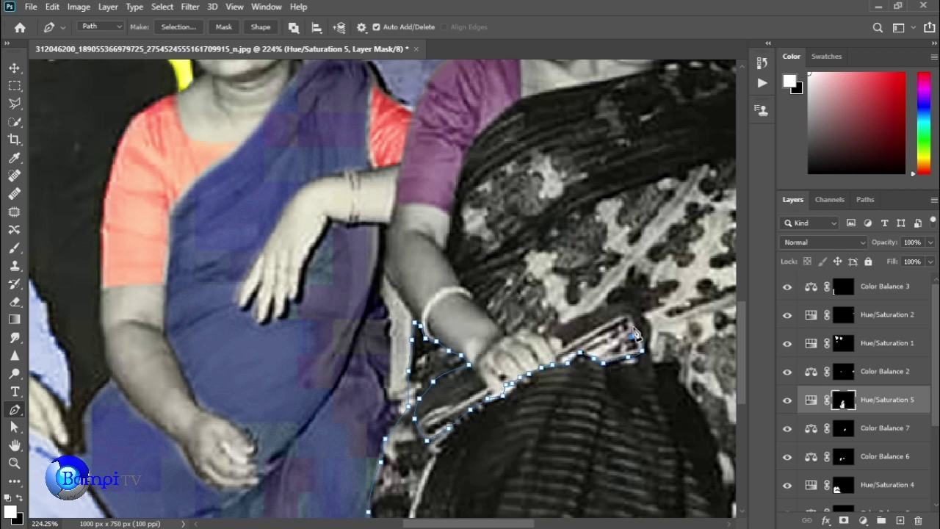
pyautogui.moveTo(628, 317)
pyautogui.mouseDown()
pyautogui.moveTo(514, 335)
pyautogui.moveTo(462, 288)
pyautogui.moveTo(454, 208)
pyautogui.moveTo(499, 121)
pyautogui.moveTo(526, 103)
pyautogui.mouseUp()
pyautogui.moveTo(621, 173); pyautogui.dragTo(353, 320)
pyautogui.moveTo(370, 235)
pyautogui.mouseDown()
pyautogui.moveTo(482, 238)
pyautogui.moveTo(480, 419)
pyautogui.mouseUp()
pyautogui.scroll(-3, 479, 419)
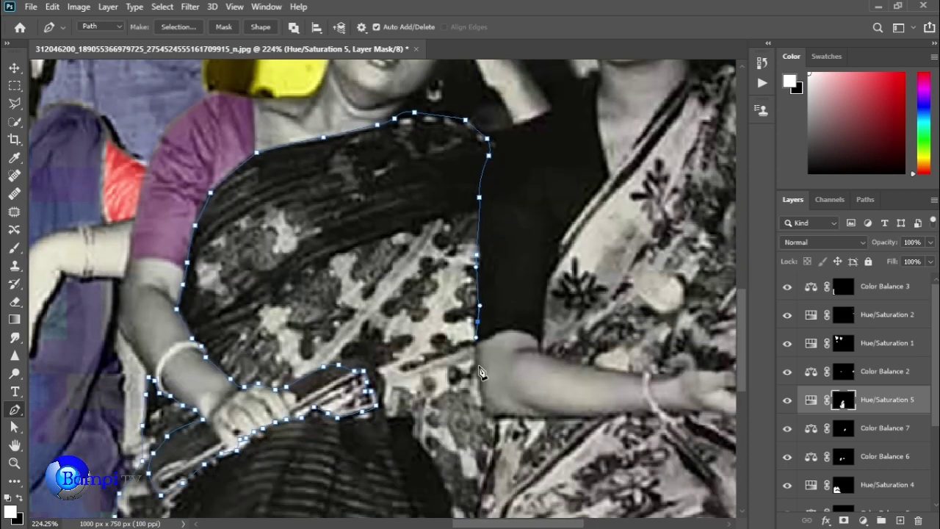
pyautogui.click(478, 370)
pyautogui.scroll(-2, 476, 305)
pyautogui.scroll(-2, 496, 353)
pyautogui.click(467, 382)
pyautogui.click(456, 464)
pyautogui.click(237, 495)
# - Select the sari path and add Color Balance shifting midtones toward green and yellow, tidying the mask
pyautogui.rightClick(316, 307)
pyautogui.click(356, 56)
pyautogui.click(541, 127)
pyautogui.click(863, 520)
pyautogui.click(864, 403)
pyautogui.moveTo(650, 212)
pyautogui.mouseDown()
pyautogui.moveTo(616, 218)
pyautogui.moveTo(653, 193)
pyautogui.mouseUp()
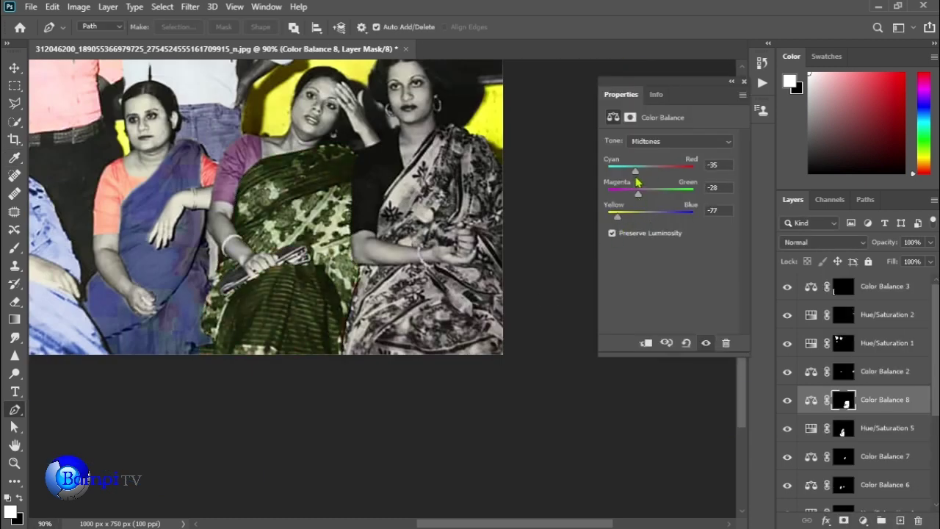
pyautogui.click(744, 81)
pyautogui.scroll(3, 330, 205)
pyautogui.press('e')
pyautogui.scroll(5, 367, 294)
pyautogui.scroll(-3, 367, 293)
pyautogui.scroll(2, 619, 440)
pyautogui.scroll(-1, 528, 367)
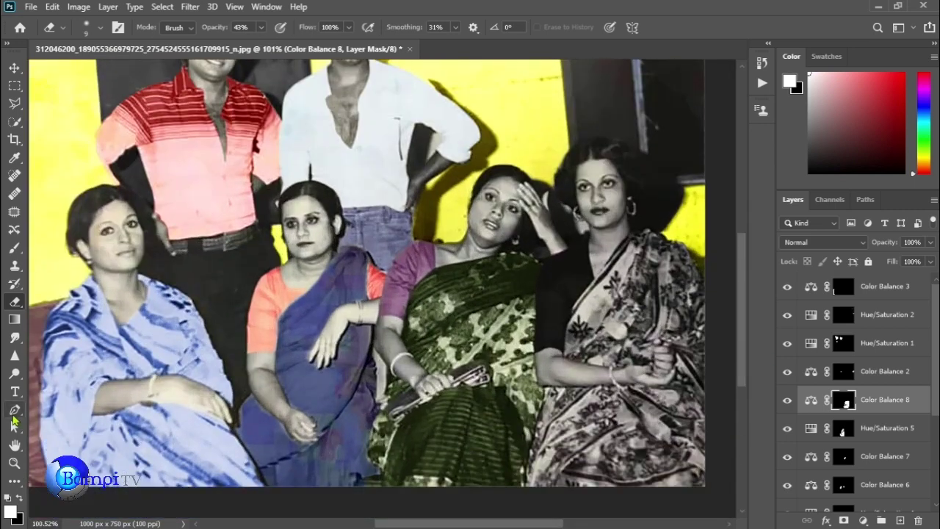
# - Begin a Pen path around the fourth woman's sari along her shoulder
pyautogui.press('p')
pyautogui.scroll(-2, 529, 377)
pyautogui.moveTo(720, 220); pyautogui.dragTo(706, 190)
pyautogui.click(683, 167)
pyautogui.click(660, 158)
pyautogui.click(644, 151)
pyautogui.click(629, 153)
pyautogui.scroll(5, 629, 154)
pyautogui.click(632, 119)
pyautogui.click(589, 167)
# - Extend the pen outline down the sari edge and along the woman's arm to her hand
pyautogui.click(551, 215)
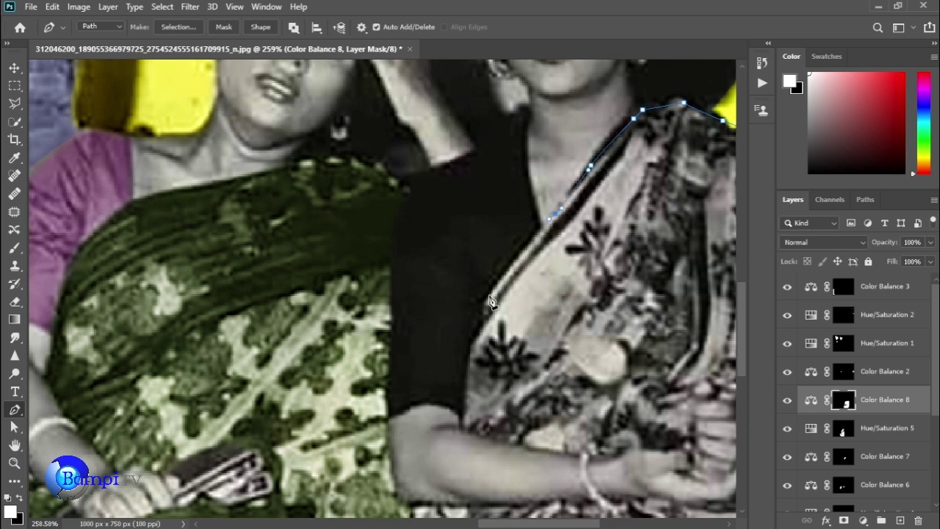
pyautogui.scroll(-5, 469, 362)
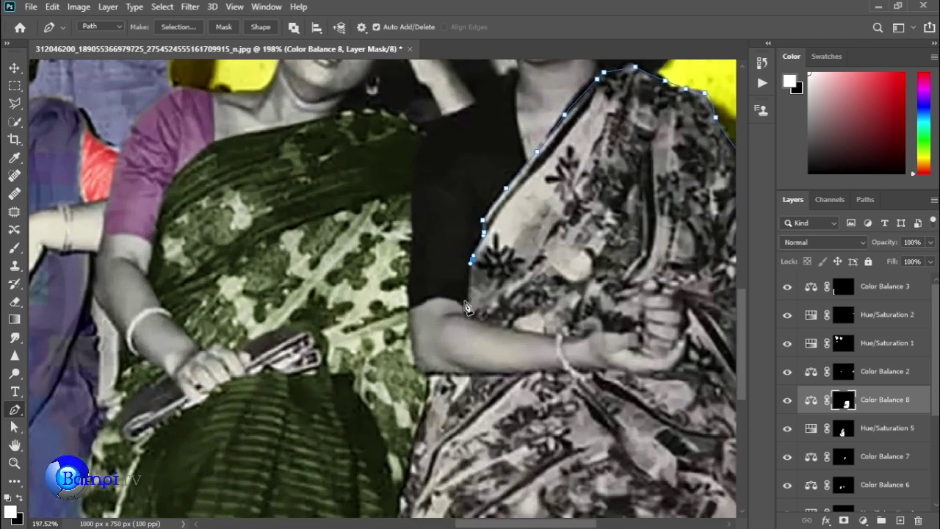
pyautogui.click(468, 328)
pyautogui.click(521, 343)
pyautogui.scroll(-3, 575, 353)
pyautogui.click(588, 365)
pyautogui.click(623, 363)
pyautogui.click(646, 362)
pyautogui.click(662, 359)
pyautogui.click(662, 327)
pyautogui.click(677, 312)
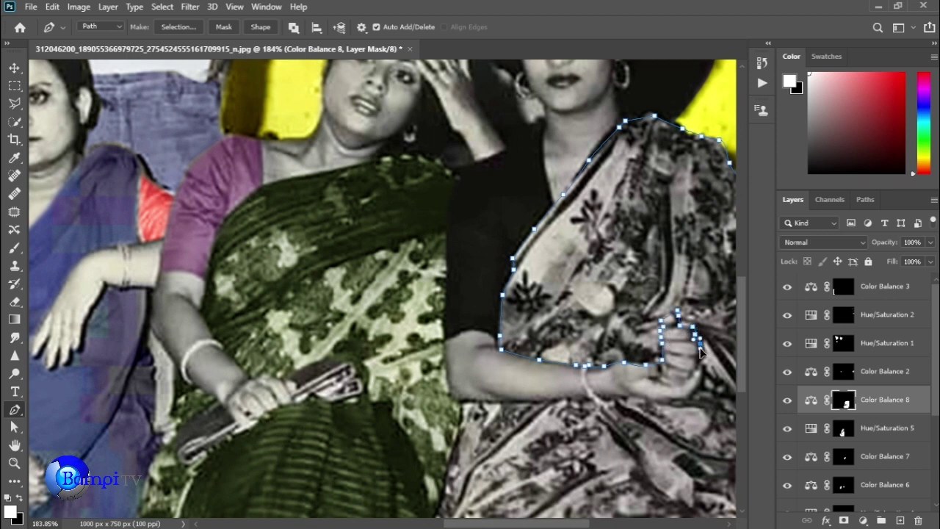
# - Trace the sari along the arm's underside, close the path and make it a selection
pyautogui.click(704, 374)
pyautogui.click(687, 397)
pyautogui.click(635, 397)
pyautogui.click(588, 401)
pyautogui.click(537, 402)
pyautogui.click(460, 404)
pyautogui.scroll(-5, 464, 413)
pyautogui.click(443, 376)
pyautogui.hscroll(5, 433, 441)
pyautogui.click(529, 340)
pyautogui.rightClick(514, 294)
pyautogui.click(547, 149)
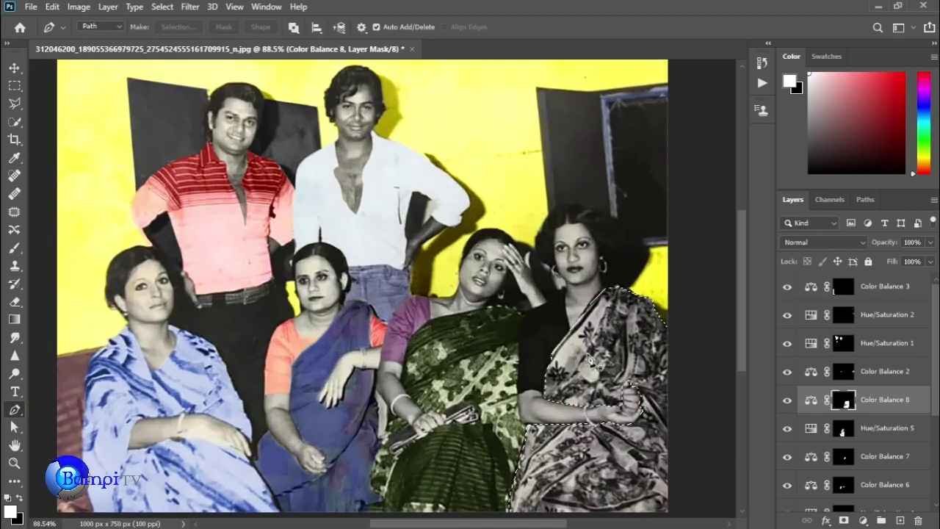
pyautogui.click(862, 520)
# - Add a Color Balance layer with Cyan–Red +100 and Magenta–Green -79 for the sari
pyautogui.click(860, 392)
pyautogui.moveTo(650, 170); pyautogui.dragTo(693, 170)
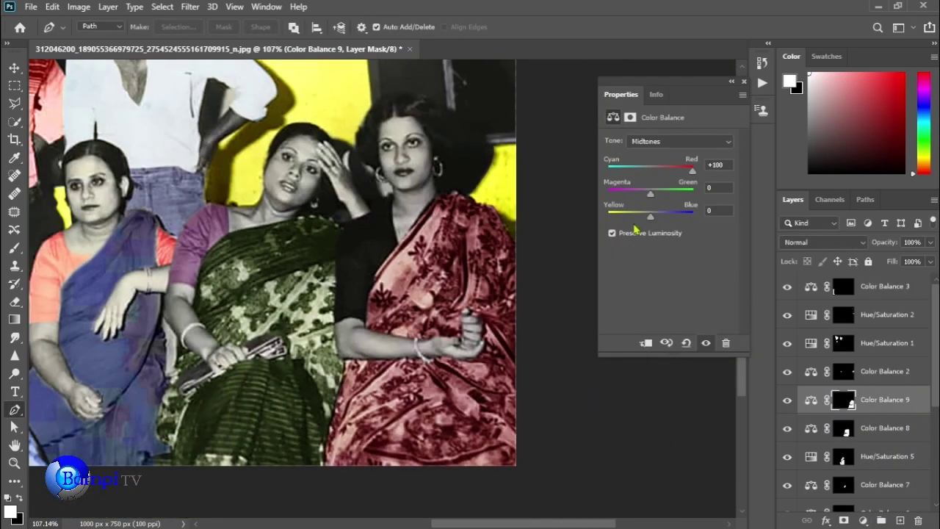
pyautogui.moveTo(650, 193); pyautogui.dragTo(618, 193)
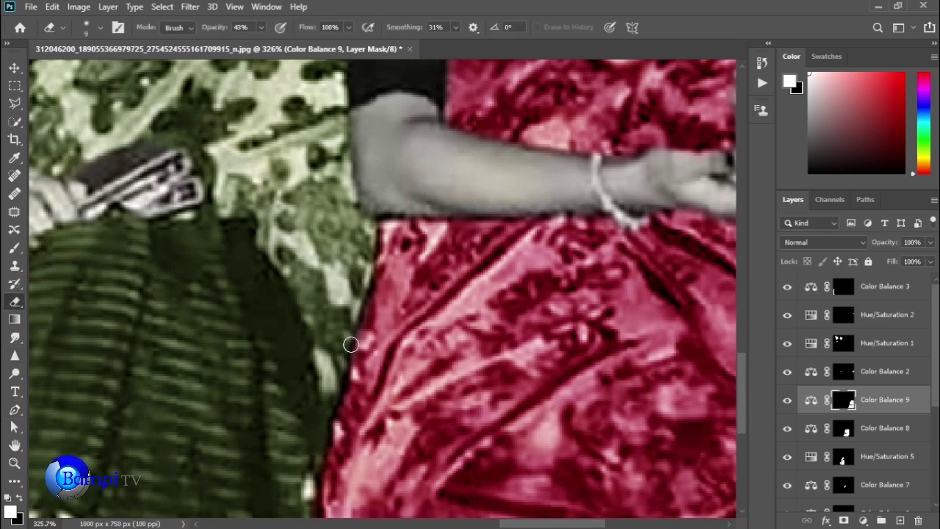
pyautogui.scroll(-3, 468, 460)
pyautogui.scroll(5, 453, 243)
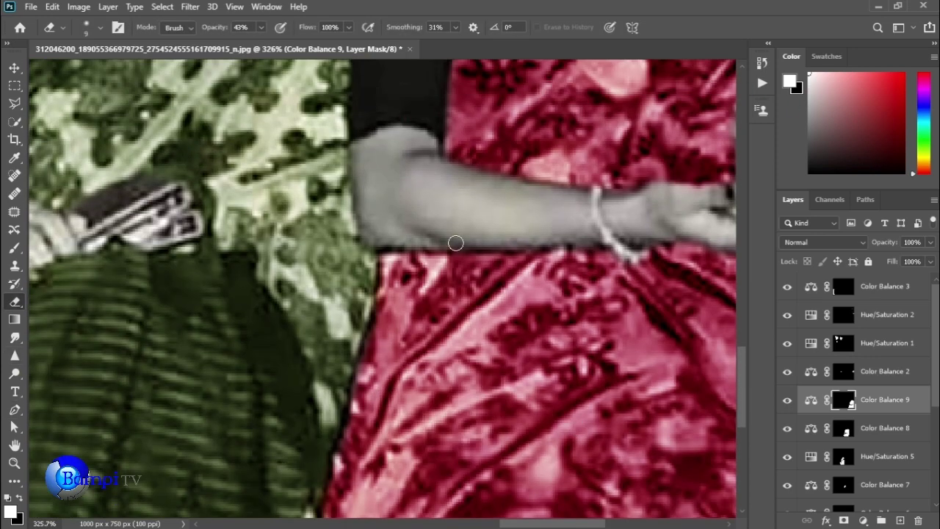
pyautogui.scroll(5, 576, 268)
pyautogui.scroll(2, 381, 197)
pyautogui.hscroll(4, 381, 197)
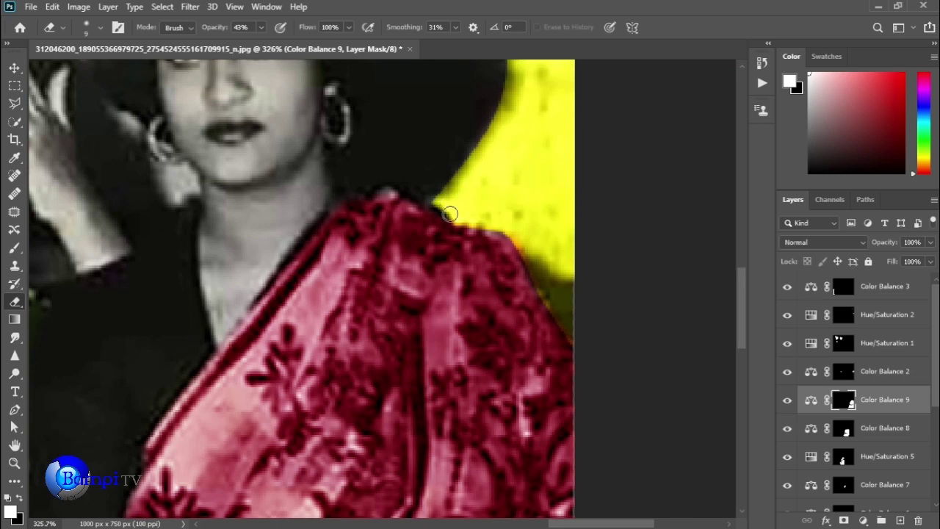
pyautogui.scroll(-5, 514, 294)
pyautogui.scroll(6, 624, 402)
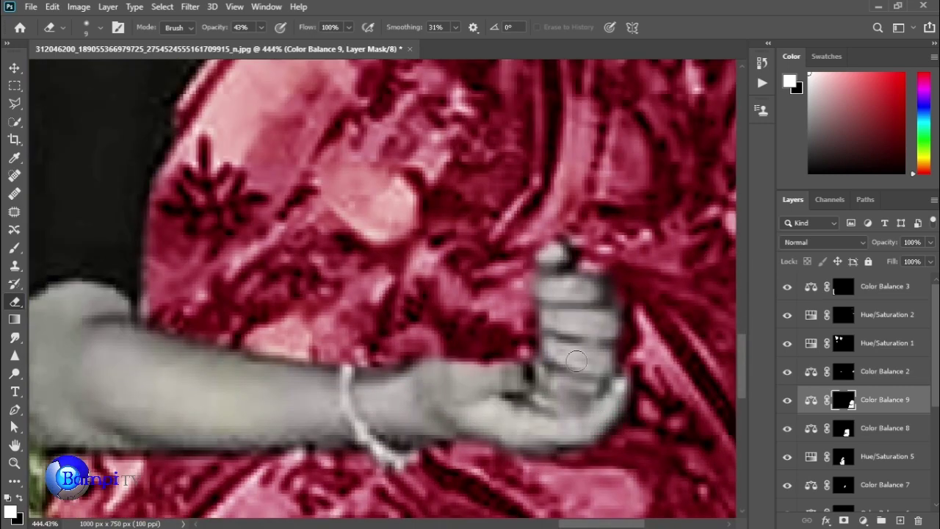
pyautogui.hotkey('ctrl', '0')
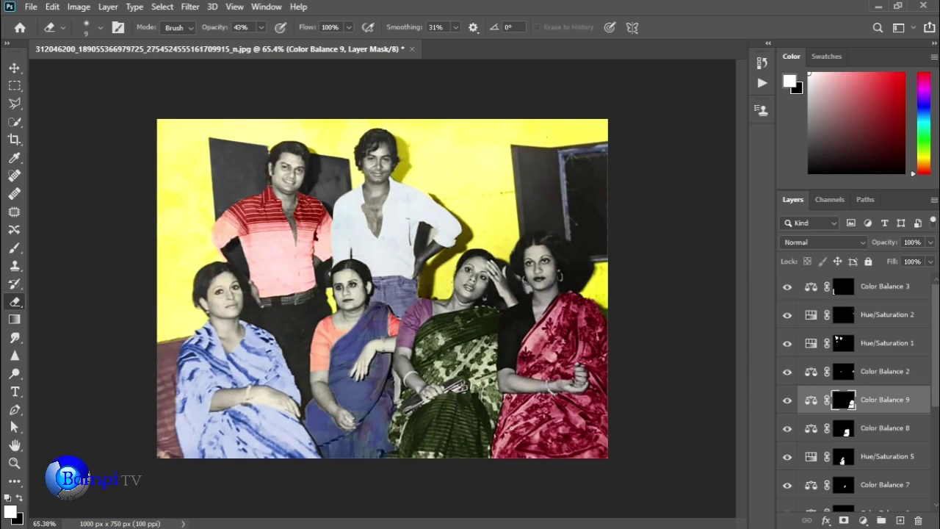
pyautogui.scroll(5, 398, 387)
# - Pen-trace the strip between the blue-sari and green-sari women beside the arm
pyautogui.press('p')
pyautogui.click(367, 296)
pyautogui.click(370, 344)
pyautogui.click(371, 418)
pyautogui.click(384, 466)
pyautogui.click(410, 444)
pyautogui.click(404, 386)
pyautogui.click(389, 324)
pyautogui.click(368, 296)
# - Add a Hue/Saturation layer with Lightness +49 to lighten the traced strip
pyautogui.rightClick(388, 355)
pyautogui.click(433, 105)
pyautogui.moveTo(668, 247); pyautogui.dragTo(698, 246)
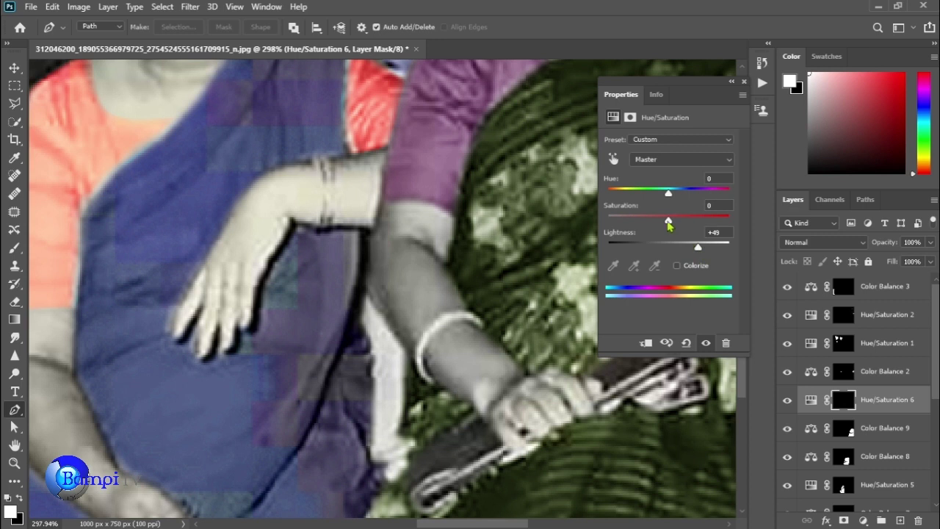
pyautogui.click(676, 265)
pyautogui.click(676, 265)
pyautogui.click(364, 307)
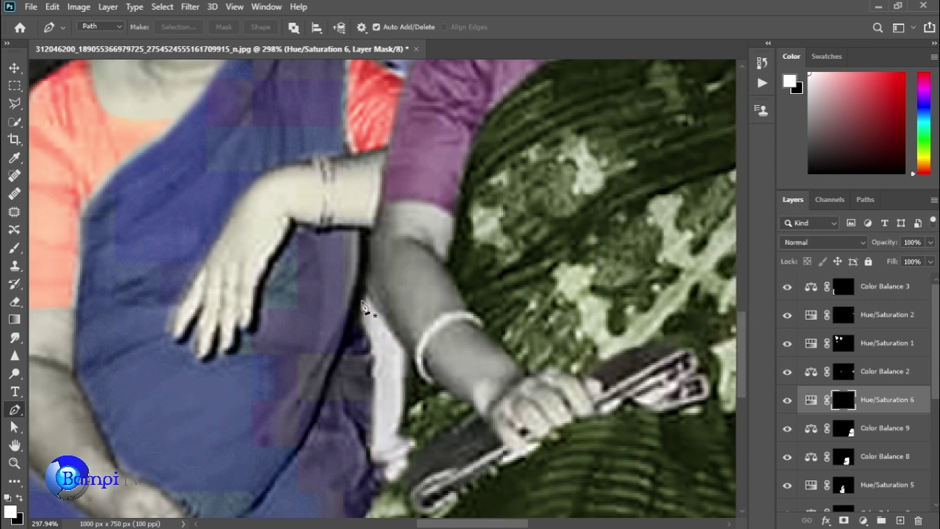
pyautogui.hotkey('ctrl', '0')
# - Trace the gap inside the standing white-shirted man's bent arm and make it a selection
pyautogui.scroll(5, 446, 223)
pyautogui.click(435, 237)
pyautogui.click(423, 260)
pyautogui.click(419, 285)
pyautogui.click(417, 303)
pyautogui.click(426, 300)
pyautogui.rightClick(443, 244)
pyautogui.click(478, 279)
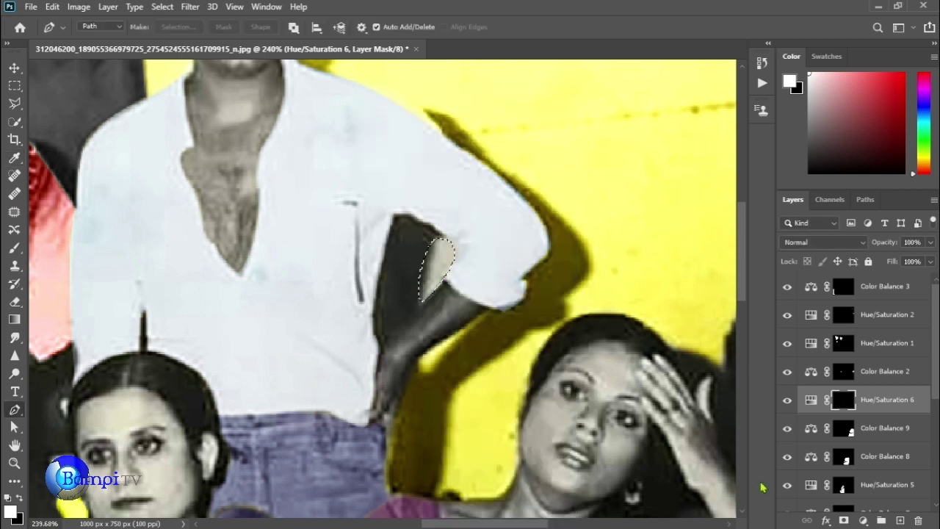
pyautogui.click(862, 520)
# - Add a Color Balance layer on Highlights with Yellow–Blue -56 to yellow the arm gap
pyautogui.click(874, 397)
pyautogui.click(679, 141)
pyautogui.click(661, 173)
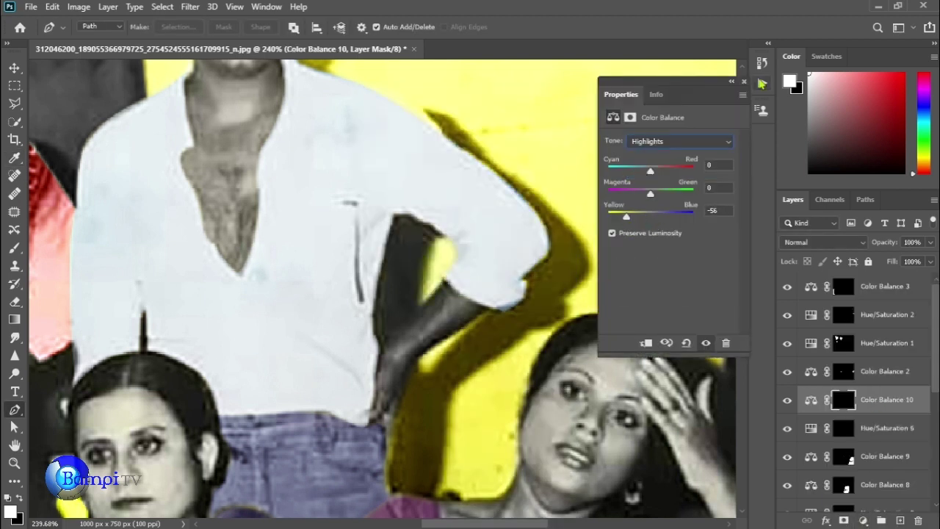
pyautogui.scroll(-5, 457, 435)
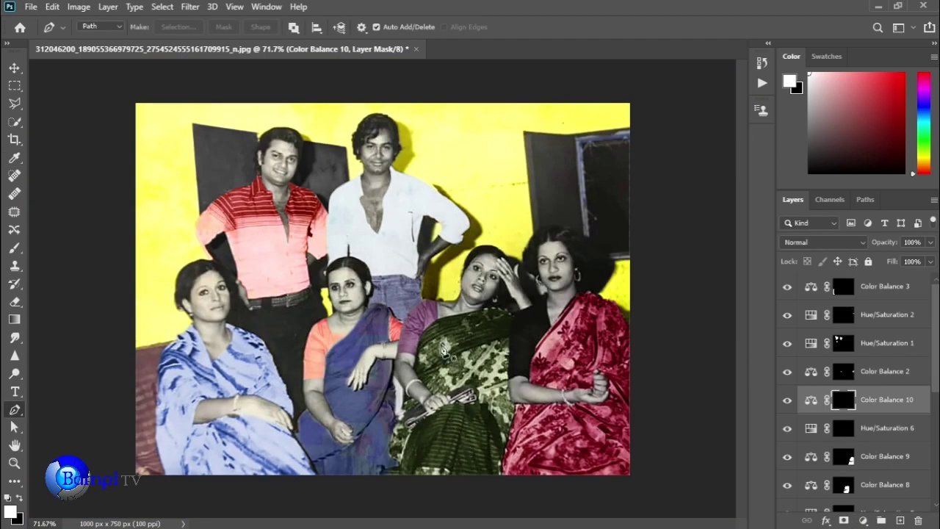
pyautogui.scroll(-2, 374, 430)
pyautogui.scroll(6, 309, 209)
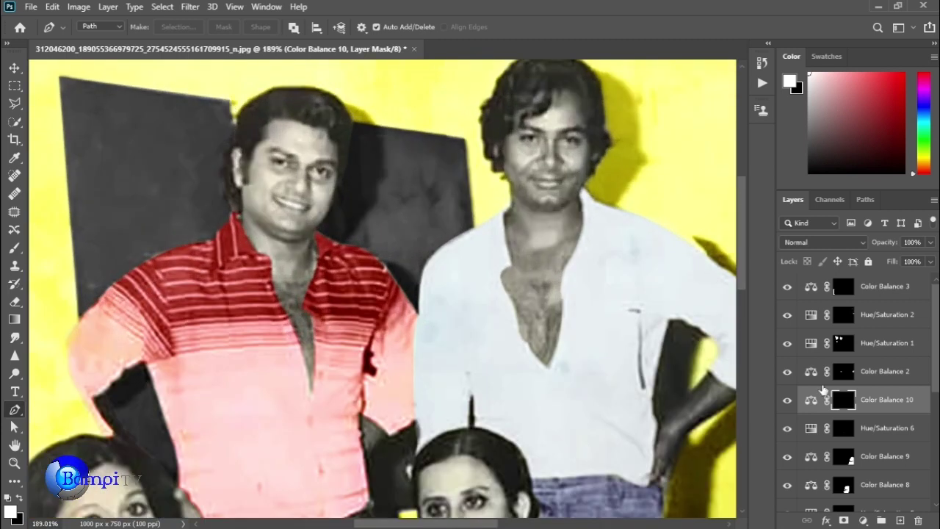
pyautogui.click(311, 404)
pyautogui.click(315, 359)
pyautogui.scroll(2, 316, 347)
pyautogui.click(318, 249)
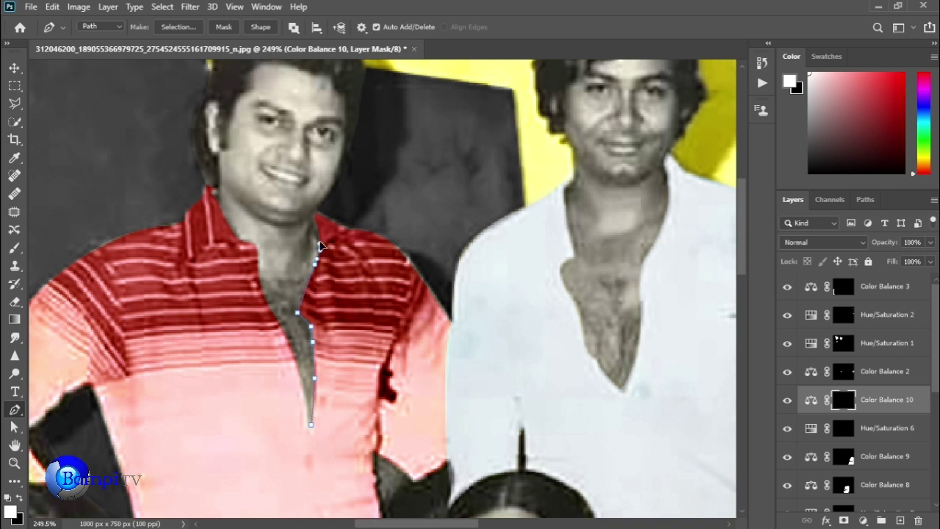
pyautogui.click(336, 184)
pyautogui.click(344, 153)
pyautogui.click(342, 92)
pyautogui.click(331, 75)
pyautogui.click(324, 99)
pyautogui.click(285, 112)
pyautogui.moveTo(262, 186); pyautogui.dragTo(248, 143)
pyautogui.click(254, 234)
pyautogui.click(286, 277)
pyautogui.click(298, 325)
pyautogui.click(321, 364)
pyautogui.click(341, 430)
pyautogui.scroll(-1, 345, 433)
pyautogui.click(347, 405)
pyautogui.scroll(2, 348, 405)
pyautogui.rightClick(319, 164)
pyautogui.click(342, 219)
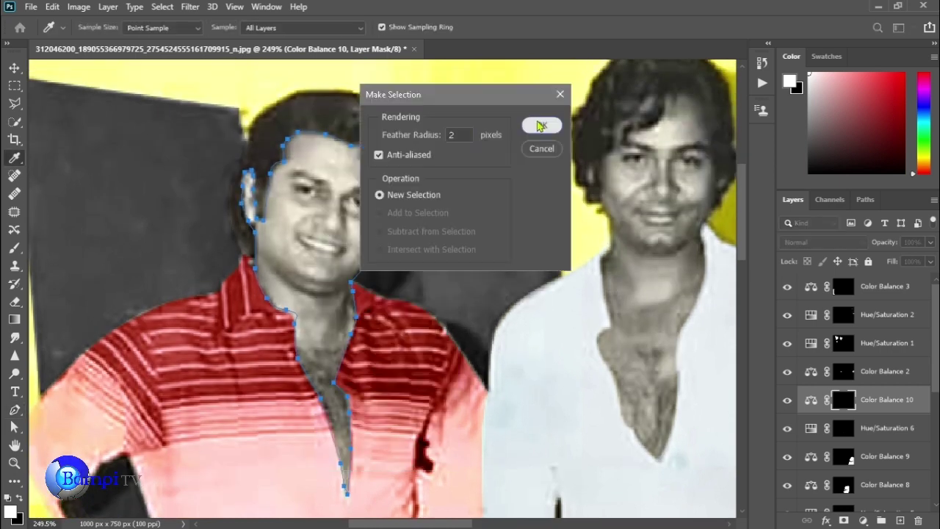
pyautogui.click(540, 126)
pyautogui.click(863, 520)
pyautogui.click(860, 407)
pyautogui.moveTo(650, 217)
pyautogui.mouseDown()
pyautogui.moveTo(676, 217)
pyautogui.moveTo(621, 216)
pyautogui.mouseUp()
pyautogui.click(743, 81)
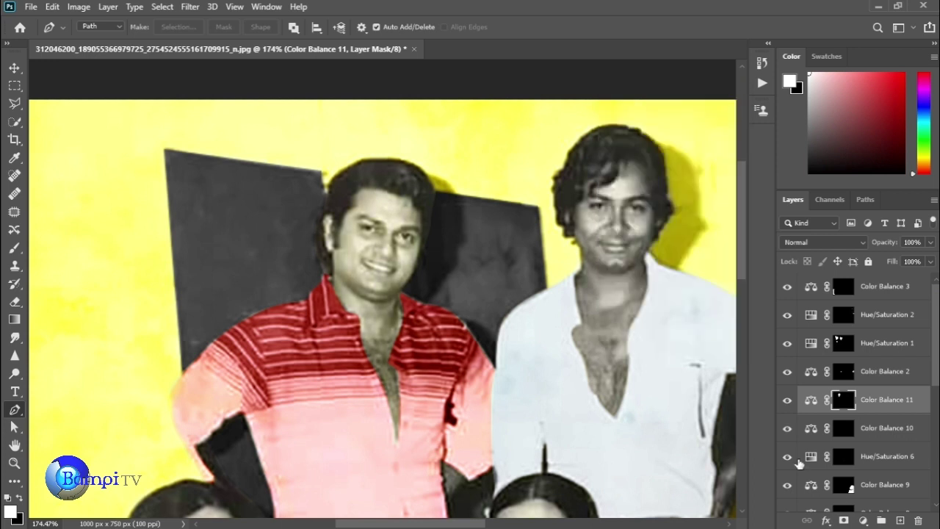
pyautogui.click(787, 400)
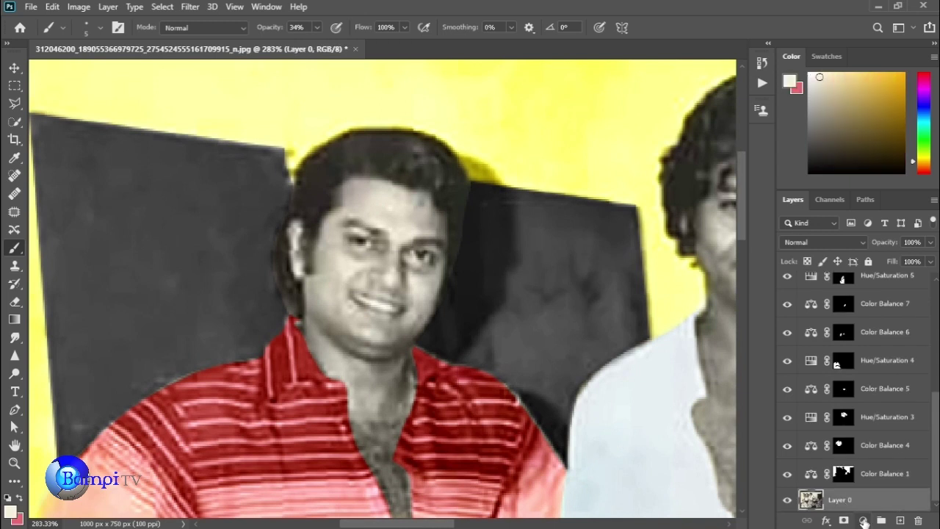
# - Add a darker beige Solid Color fill layer and a new empty Layer 1
pyautogui.click(863, 521)
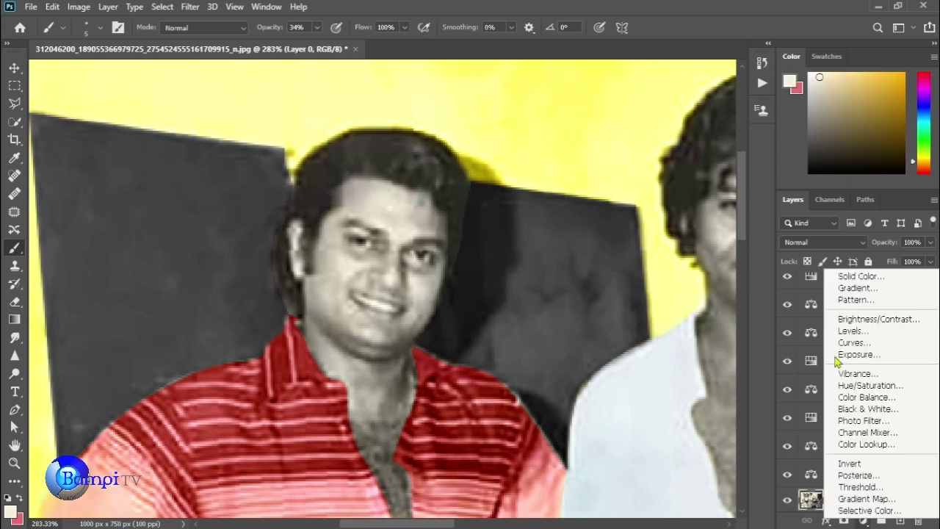
pyautogui.click(857, 275)
pyautogui.moveTo(647, 177)
pyautogui.mouseDown()
pyautogui.moveTo(720, 241)
pyautogui.moveTo(603, 184)
pyautogui.mouseUp()
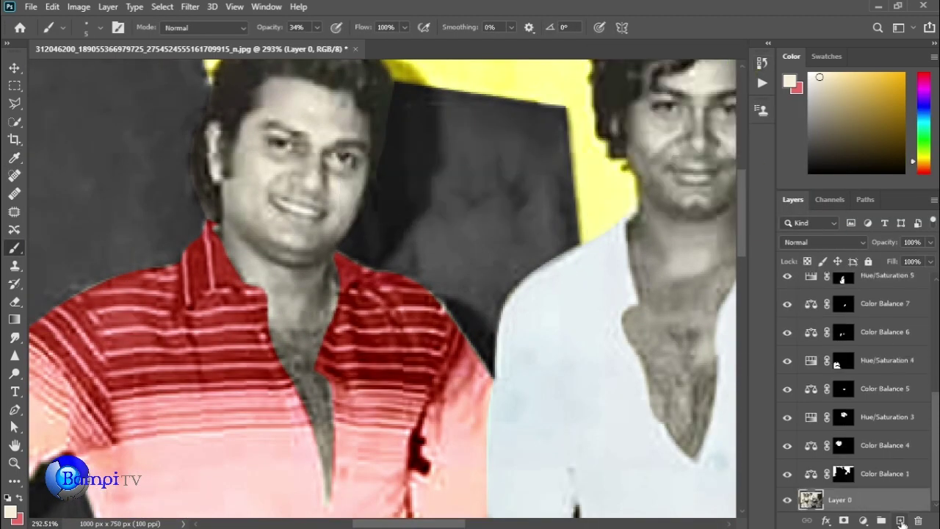
pyautogui.click(901, 520)
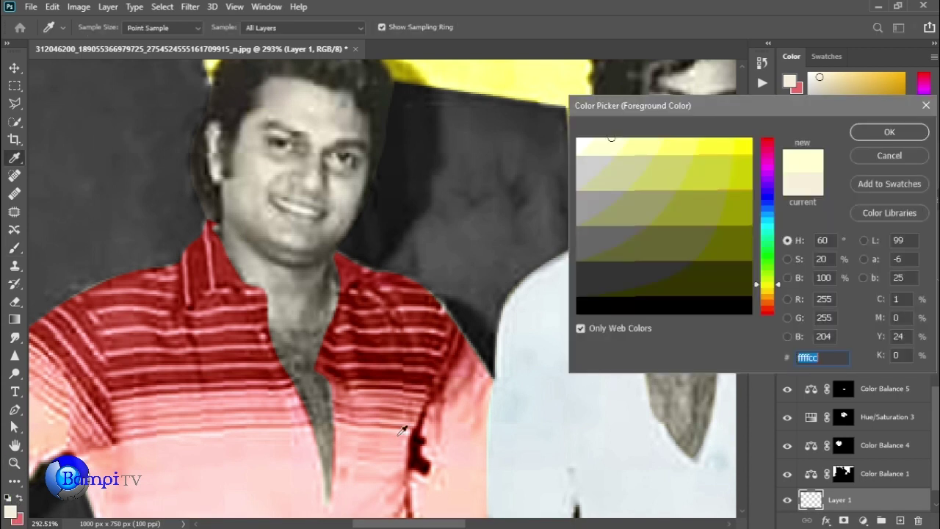
pyautogui.click(233, 449)
# - Open the skin-tone reference image and sample a salmon skin tone as foreground colour
pyautogui.press('Return')
pyautogui.click(31, 7)
pyautogui.click(41, 34)
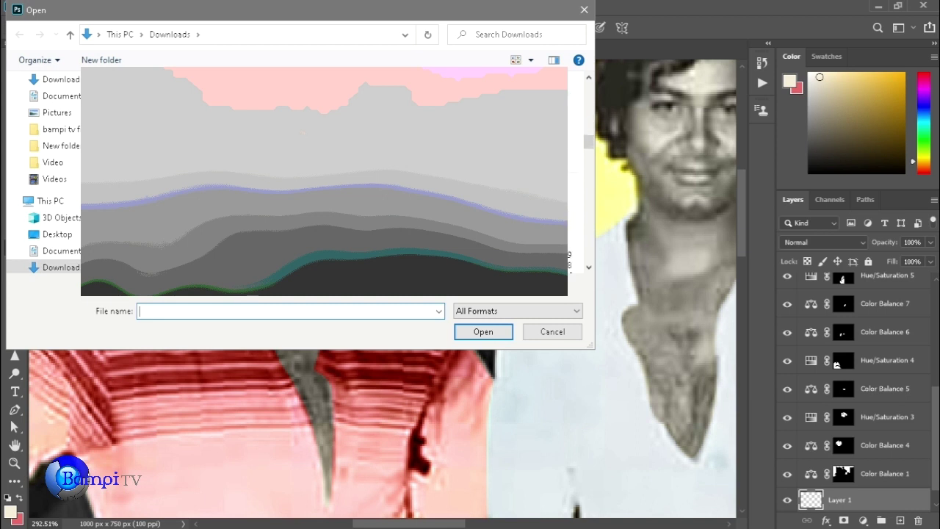
pyautogui.click(464, 329)
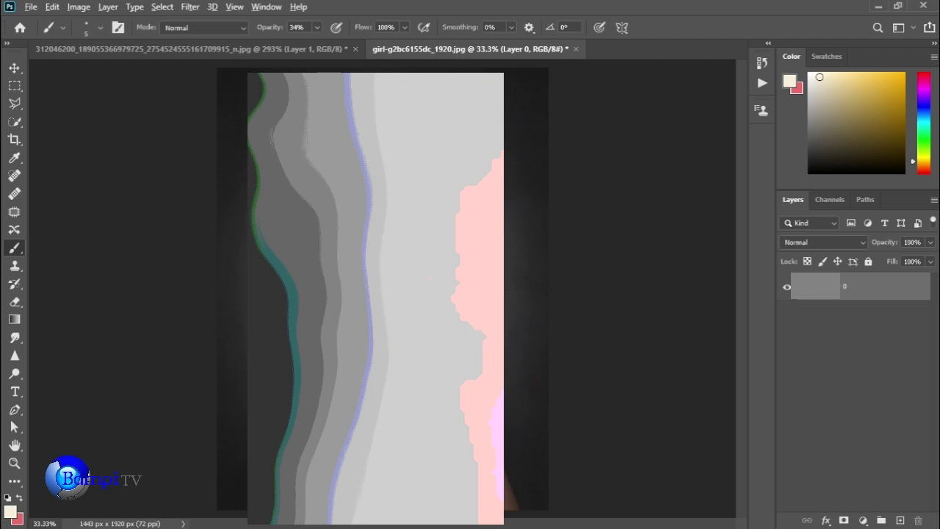
pyautogui.moveTo(923, 161); pyautogui.dragTo(923, 168)
pyautogui.click(839, 89)
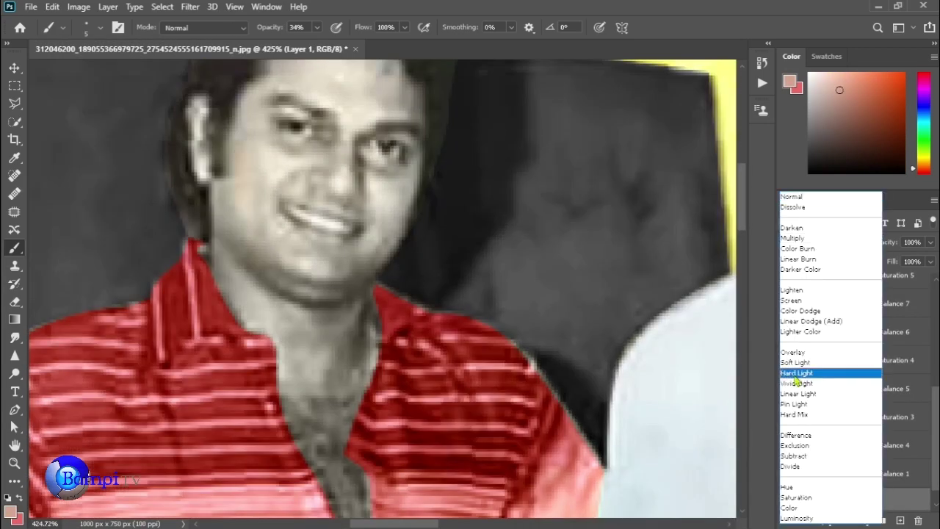
# - Set Layer 1's blend mode to Color
pyautogui.click(792, 508)
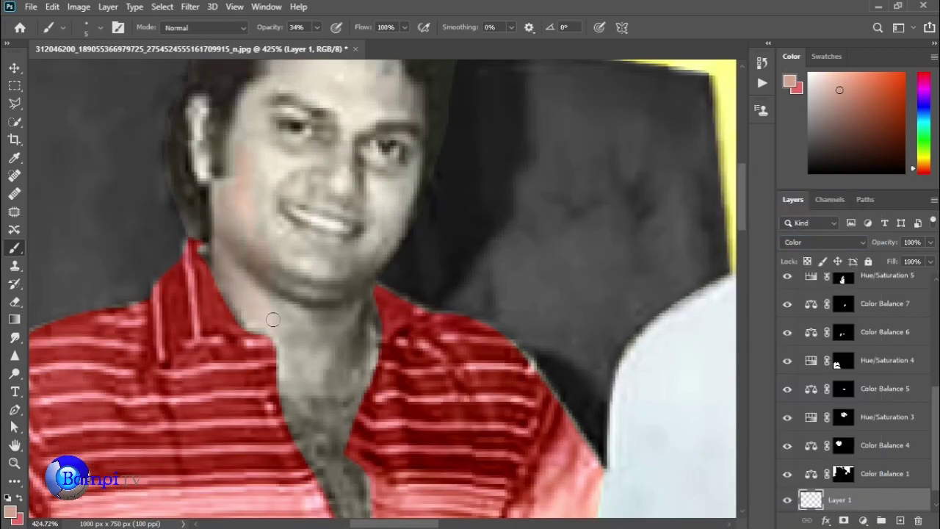
pyautogui.scroll(-3, 272, 320)
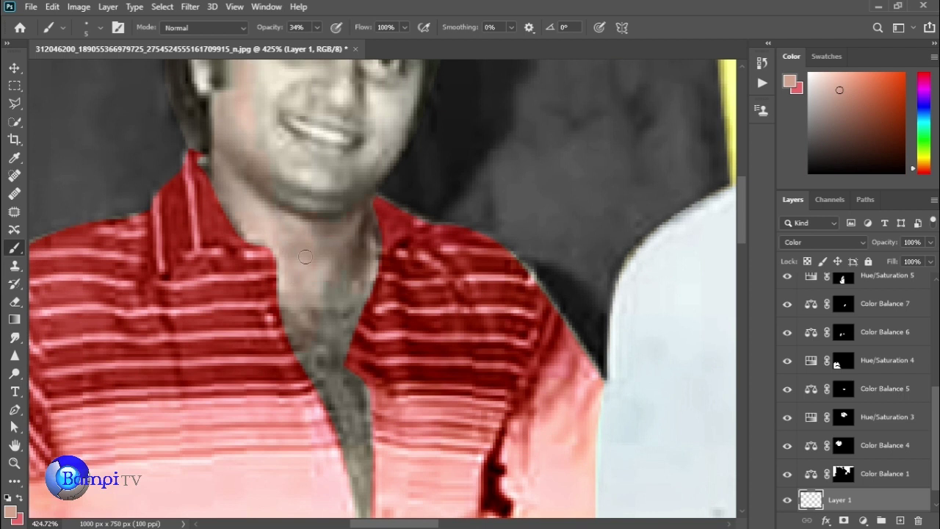
pyautogui.scroll(-5, 325, 387)
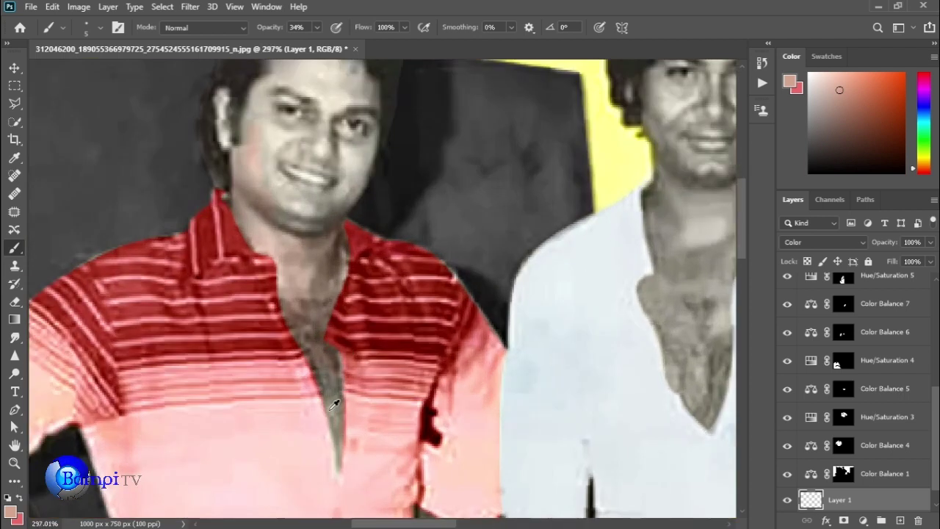
pyautogui.scroll(5, 338, 460)
pyautogui.scroll(5, 218, 245)
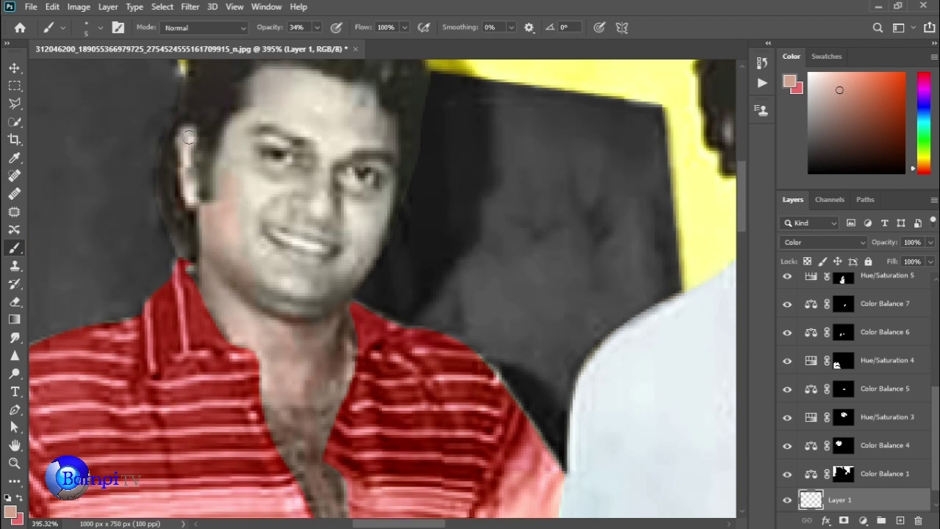
pyautogui.scroll(-5, 189, 137)
pyautogui.scroll(3, 241, 279)
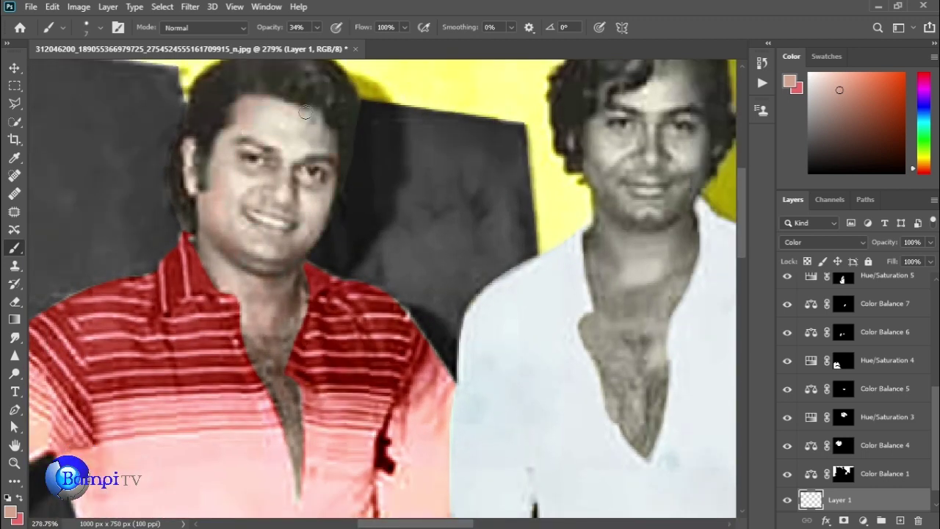
pyautogui.scroll(-5, 246, 246)
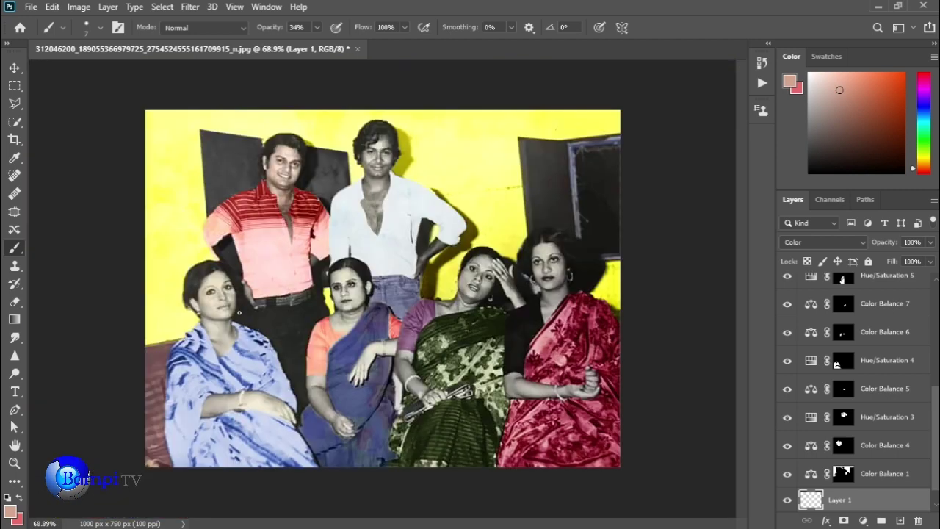
pyautogui.scroll(4, 277, 343)
pyautogui.scroll(-5, 168, 213)
pyautogui.scroll(4, 378, 187)
# - Enlarge the brush and set its opacity to 38% and flow to 65%
pyautogui.press(']')
pyautogui.press(']')
pyautogui.press(']')
pyautogui.press('3')
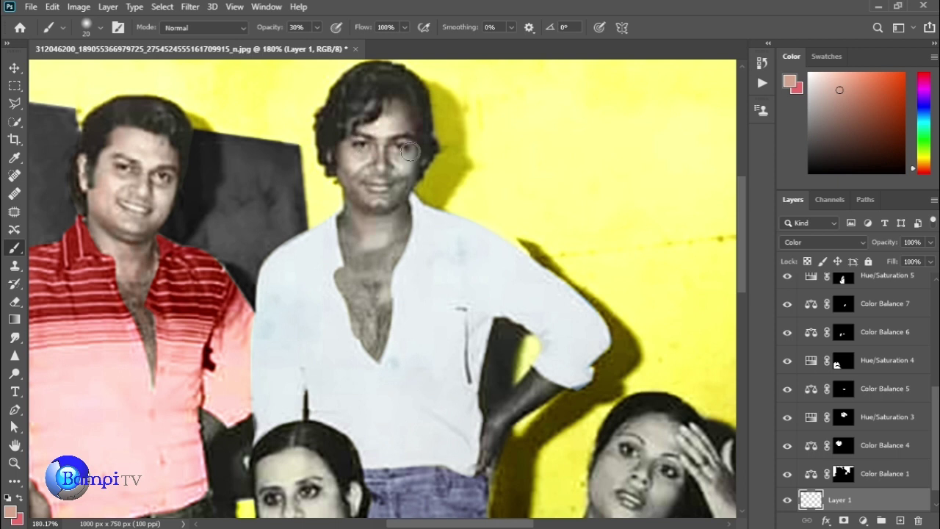
pyautogui.scroll(-5, 376, 331)
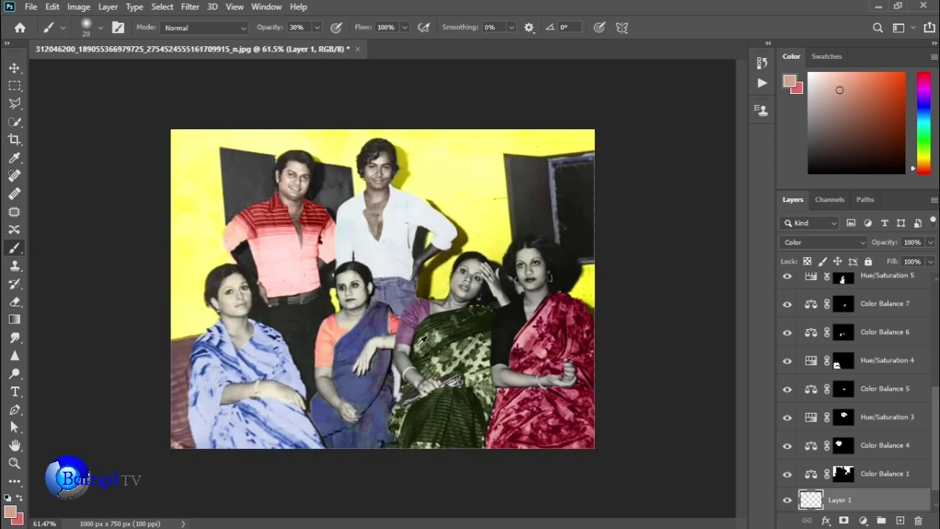
pyautogui.scroll(3, 360, 147)
pyautogui.press('3')
pyautogui.press('8')
pyautogui.hotkey('shift', '6')
pyautogui.hotkey('shift', '5')
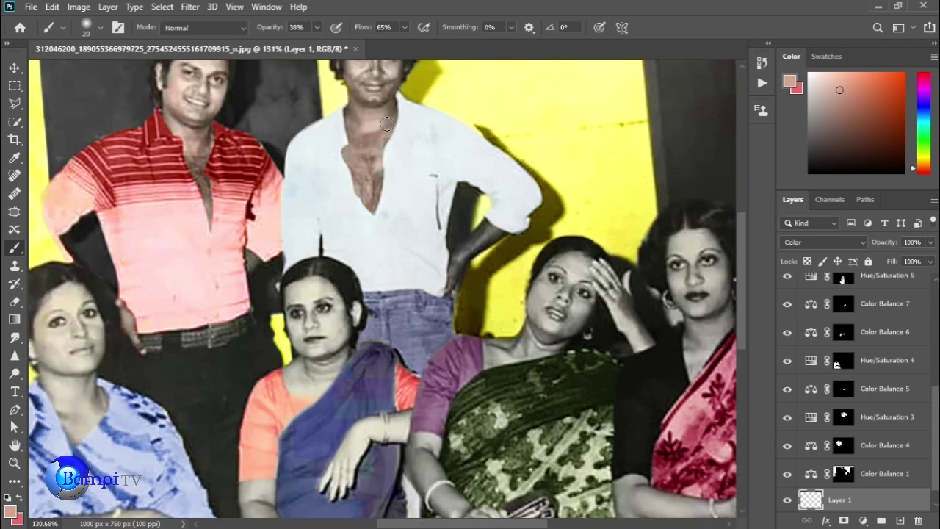
# - Brush skin tone onto both standing men's faces and the left seated woman's face and arm
pyautogui.scroll(1, 357, 146)
pyautogui.scroll(1, 275, 167)
pyautogui.scroll(-4, 285, 249)
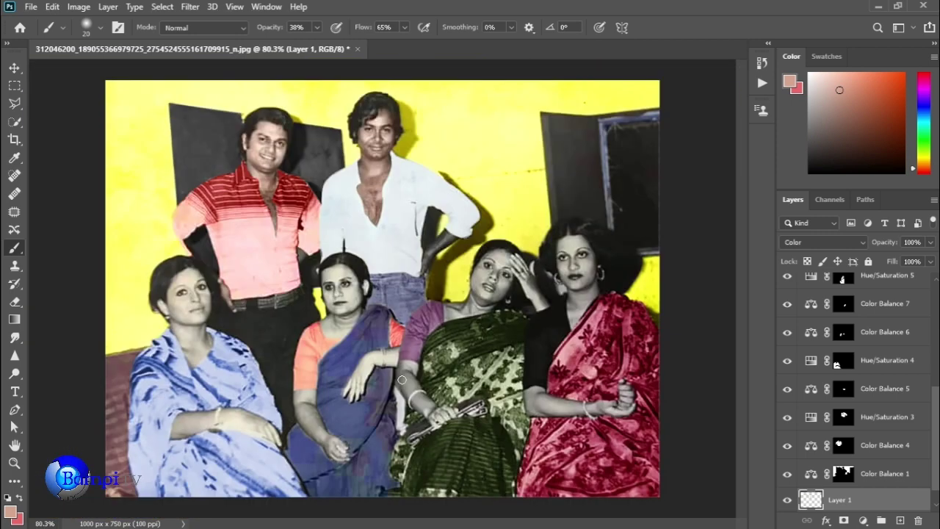
pyautogui.scroll(5, 426, 242)
pyautogui.scroll(-5, 447, 216)
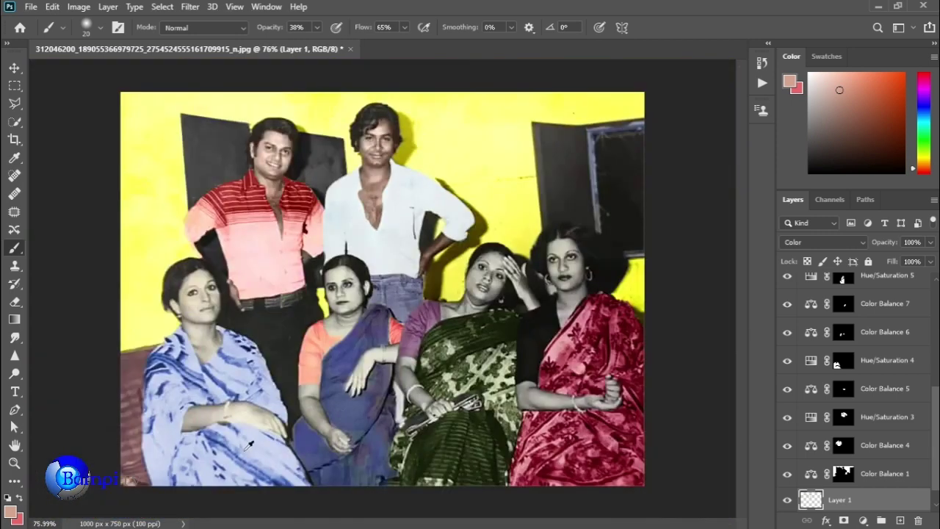
pyautogui.scroll(2, 320, 247)
pyautogui.scroll(2, 294, 265)
pyautogui.scroll(-2, 272, 289)
pyautogui.scroll(-1, 287, 308)
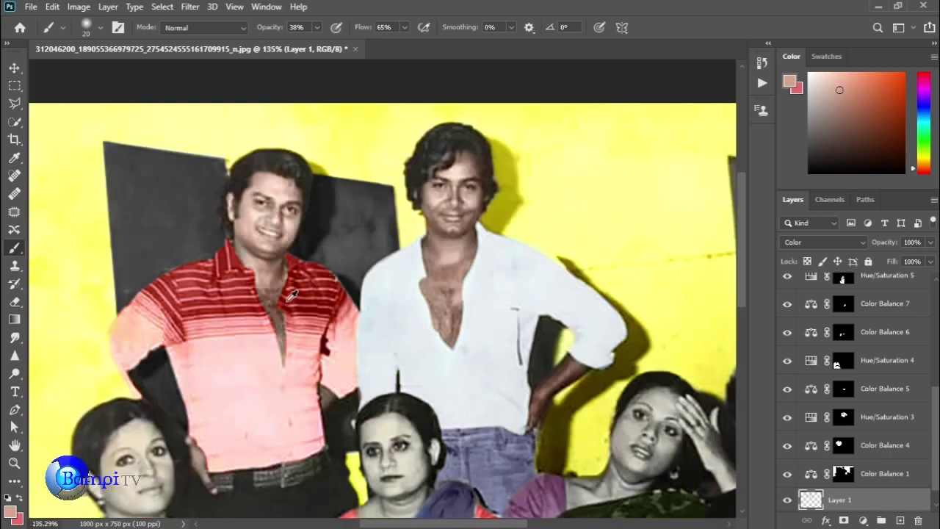
pyautogui.scroll(2, 243, 323)
pyautogui.scroll(3, 159, 321)
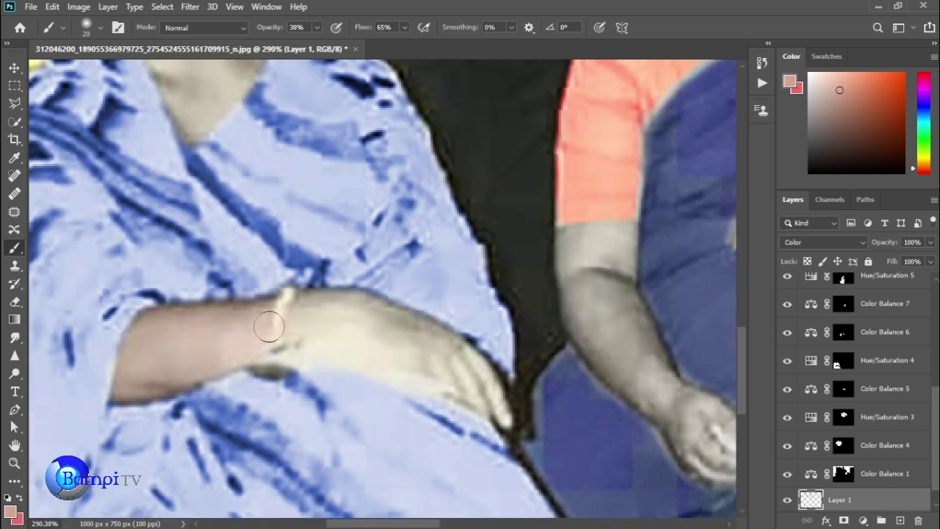
pyautogui.scroll(-4, 294, 331)
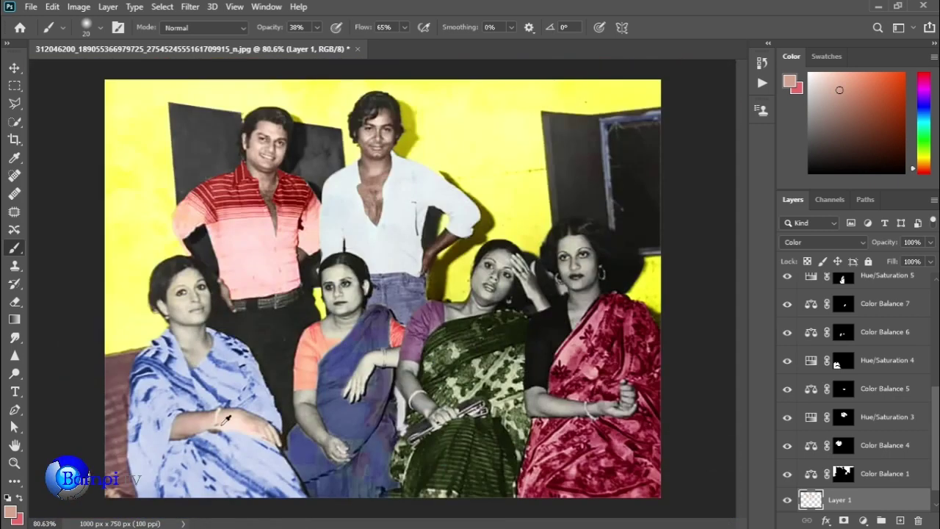
pyautogui.scroll(3, 147, 158)
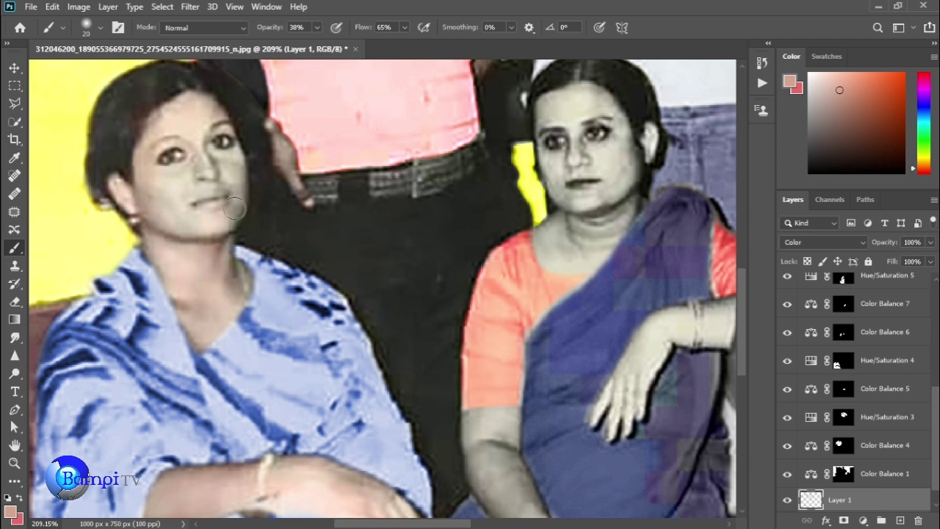
pyautogui.scroll(-3, 205, 134)
# - Raise brush opacity to 48% and paint skin on the middle seated woman
pyautogui.press('4')
pyautogui.press('8')
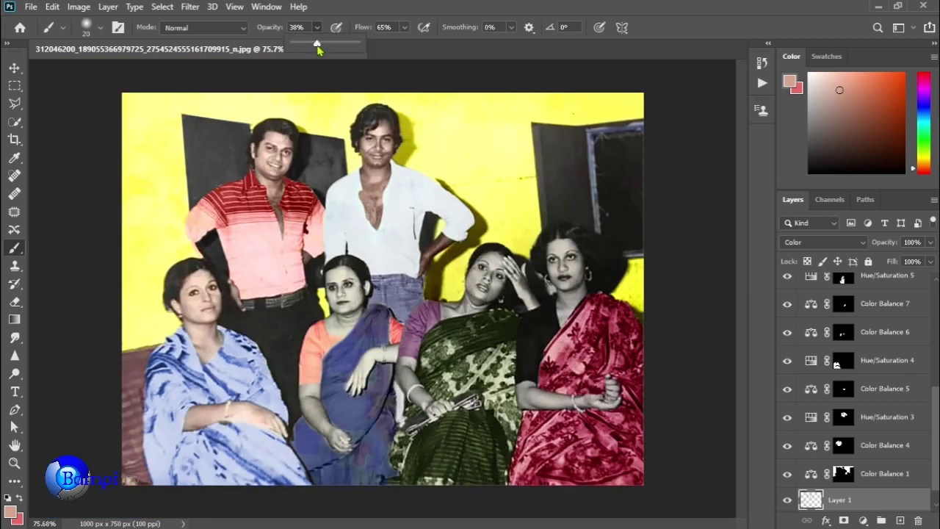
pyautogui.scroll(3, 250, 386)
pyautogui.scroll(-3, 257, 380)
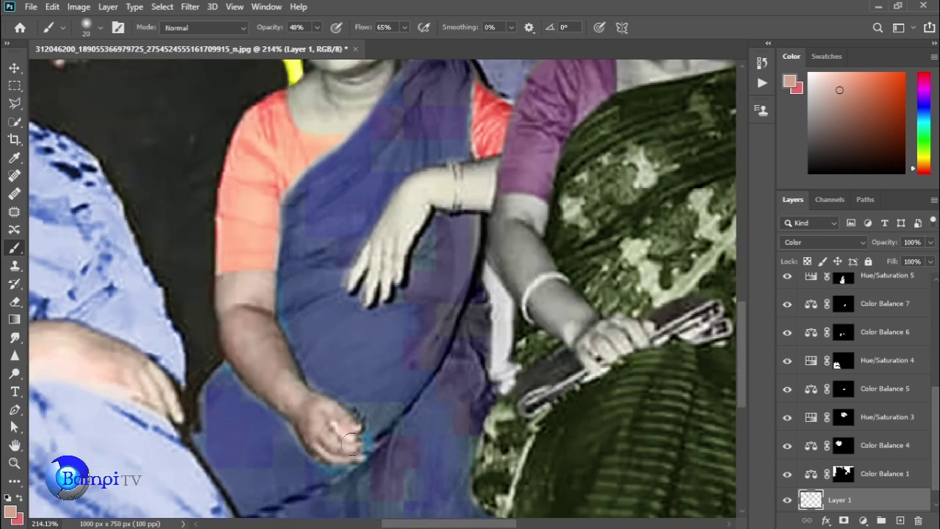
pyautogui.scroll(-3, 301, 421)
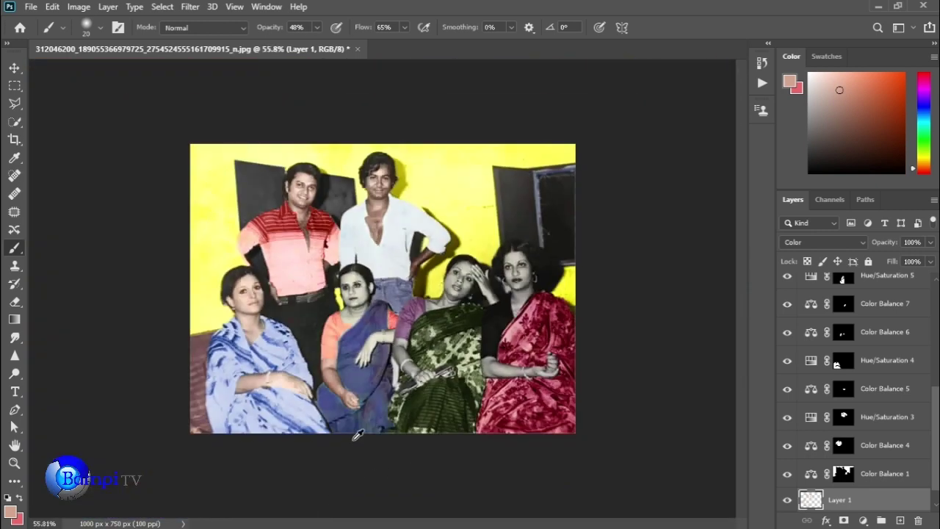
pyautogui.scroll(3, 470, 309)
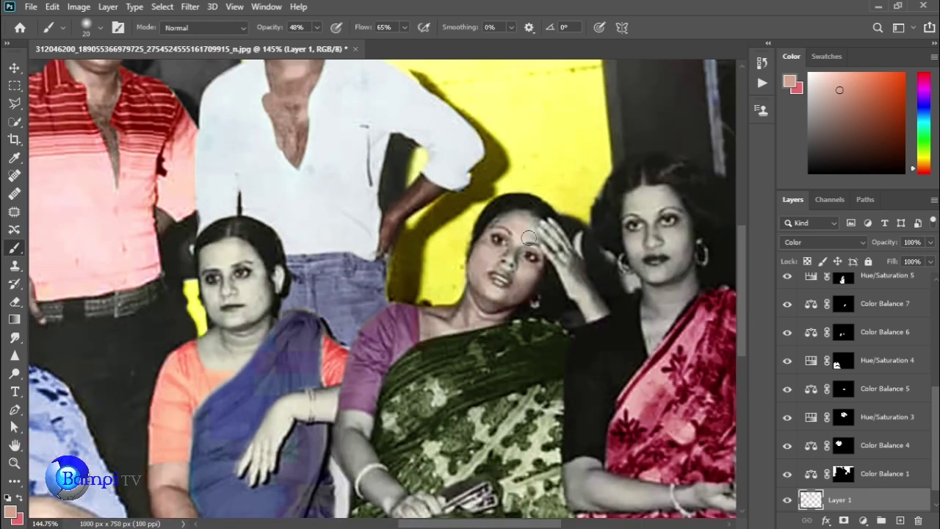
pyautogui.scroll(-1, 547, 209)
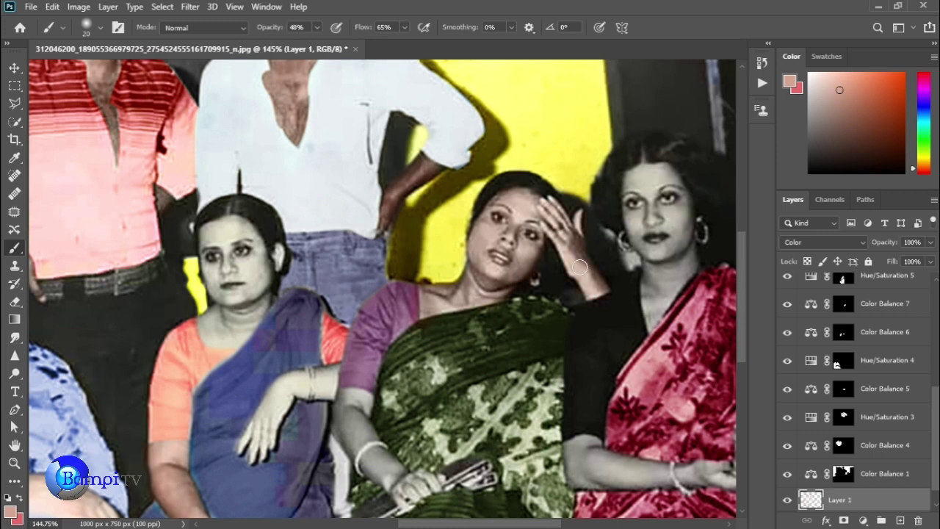
pyautogui.scroll(-5, 579, 267)
pyautogui.scroll(5, 566, 304)
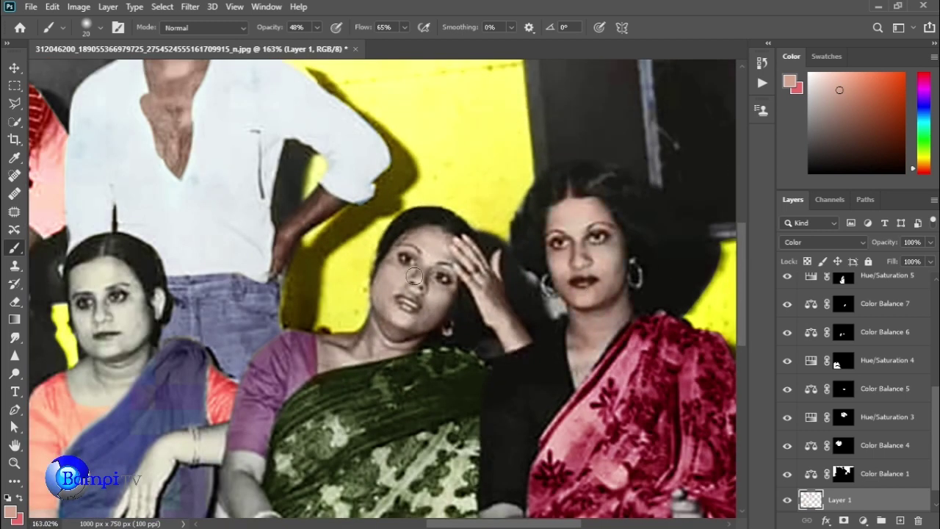
pyautogui.scroll(-4, 448, 271)
pyautogui.scroll(5, 280, 322)
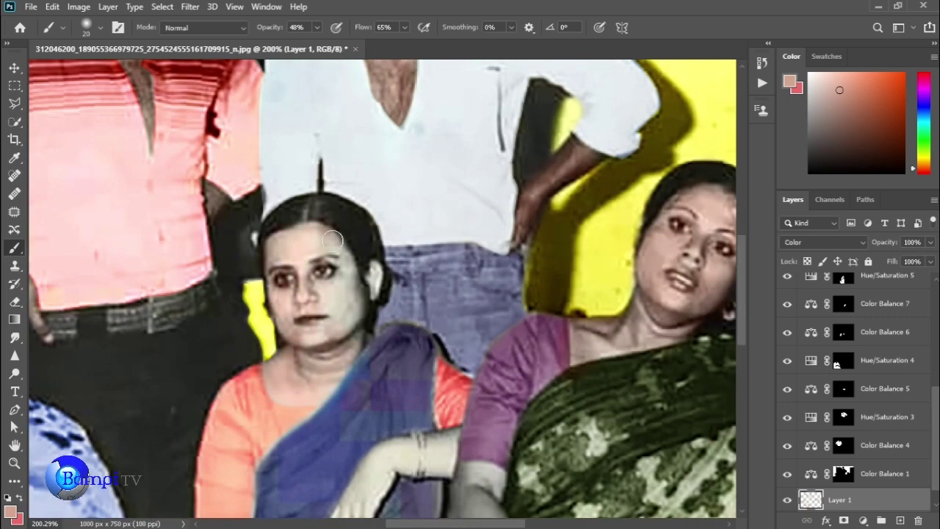
# - Set opacity to 51% and flow to 70%, painting more faces, arms and hands
pyautogui.press('5')
pyautogui.press('1')
pyautogui.hotkey('shift', '7')
pyautogui.scroll(-1, 308, 360)
pyautogui.scroll(-3, 325, 499)
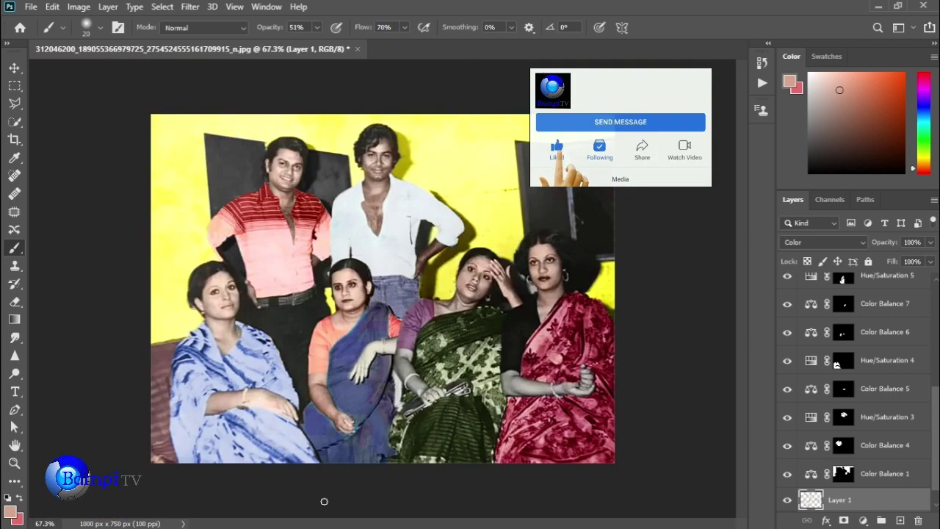
pyautogui.scroll(4, 334, 441)
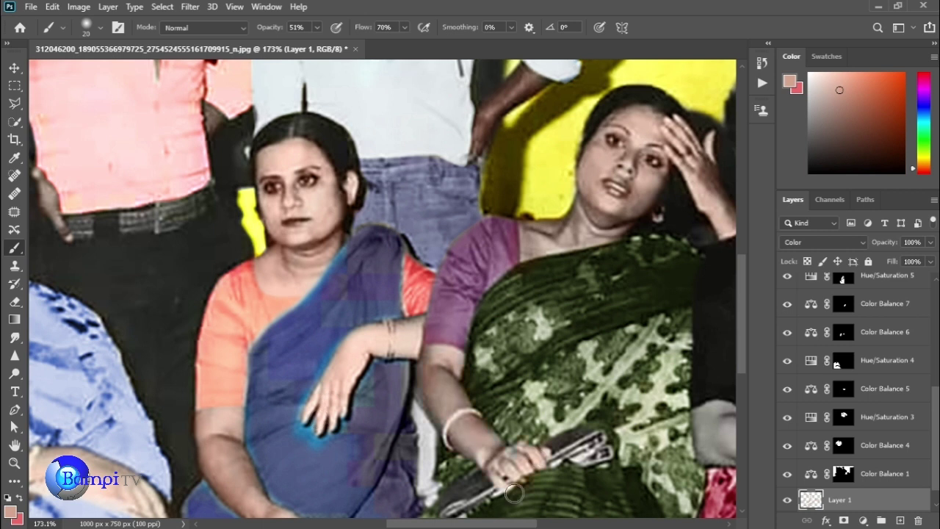
pyautogui.scroll(-5, 467, 418)
pyautogui.scroll(4, 317, 357)
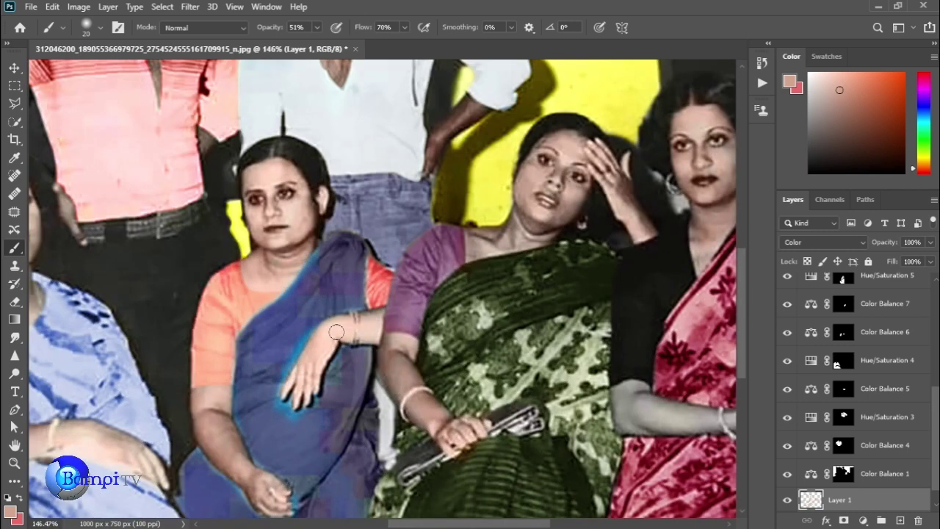
pyautogui.scroll(2, 147, 241)
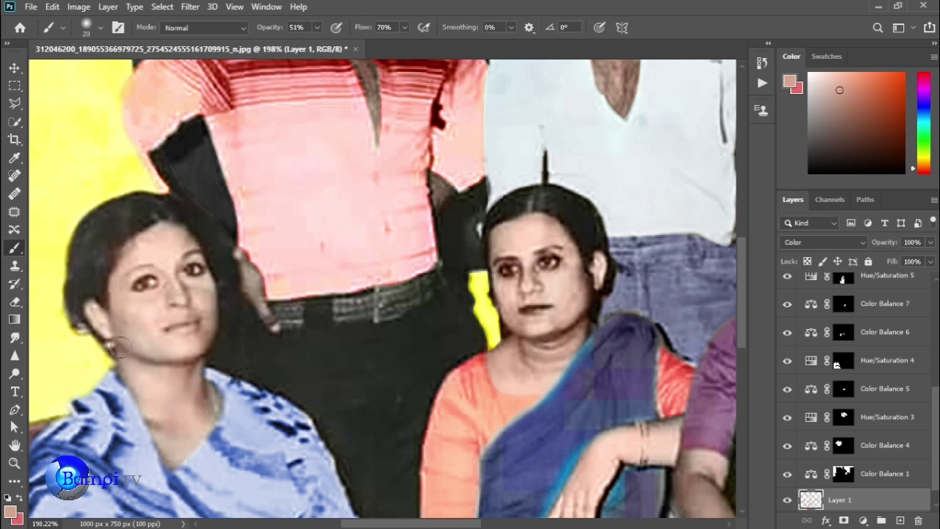
pyautogui.scroll(-4, 201, 300)
pyautogui.scroll(5, 203, 299)
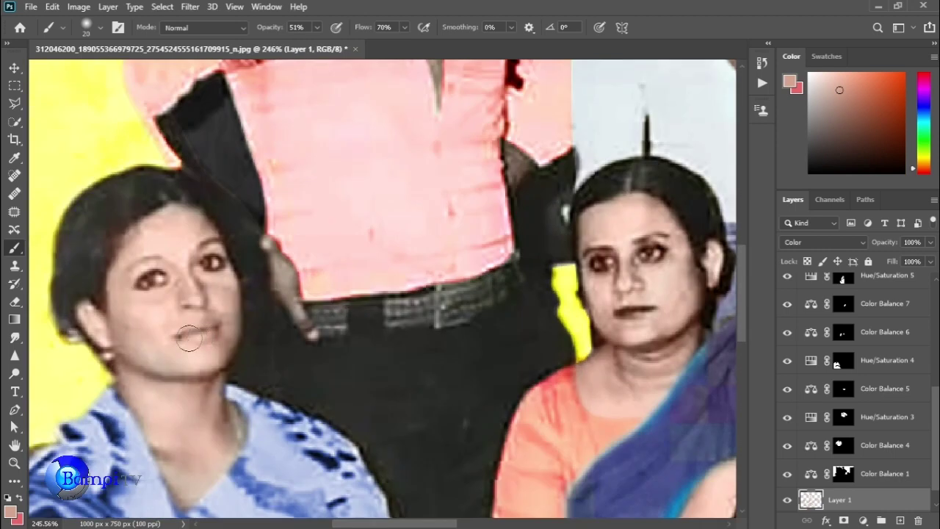
# - Set brush flow to 100% and finish painting the right seated woman's skin
pyautogui.write('100')
pyautogui.press('Return')
pyautogui.scroll(-5, 190, 351)
pyautogui.scroll(3, 567, 424)
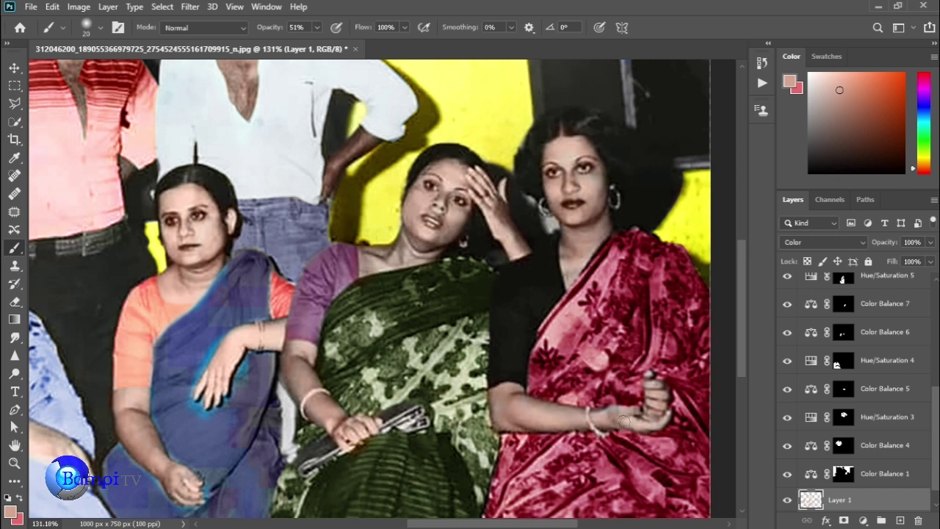
pyautogui.scroll(-4, 622, 421)
pyautogui.scroll(4, 422, 394)
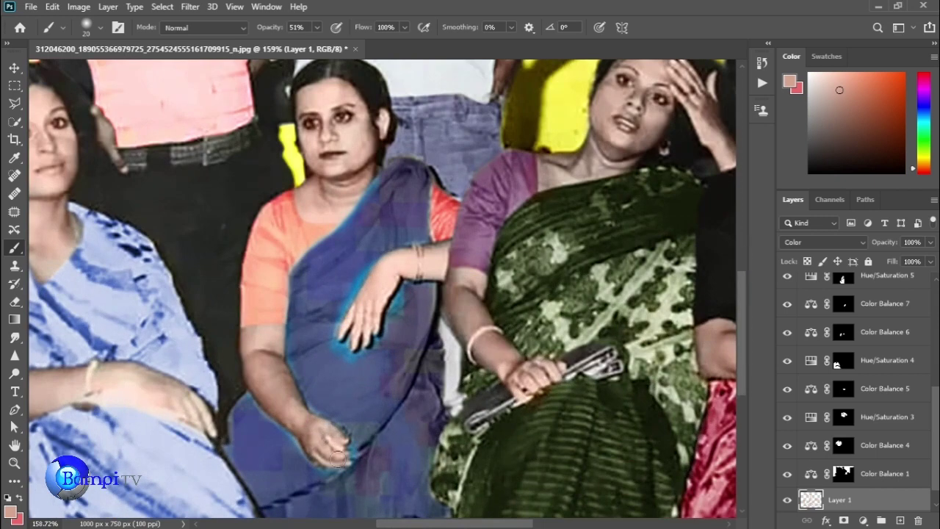
# - Erase stray skin paint around the hand on the blue sari with the Eraser at 72% opacity
pyautogui.press('e')
pyautogui.scroll(3, 348, 356)
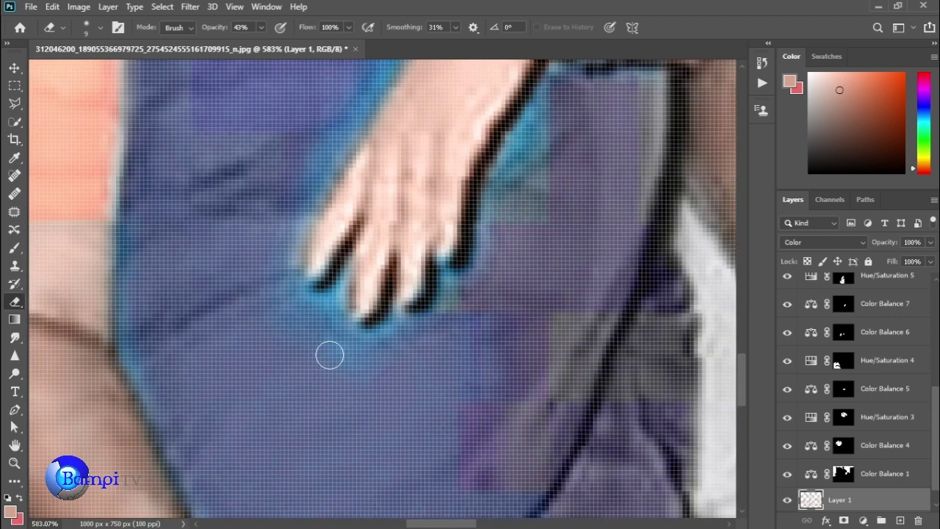
pyautogui.scroll(1, 558, 147)
pyautogui.press('7')
pyautogui.press('2')
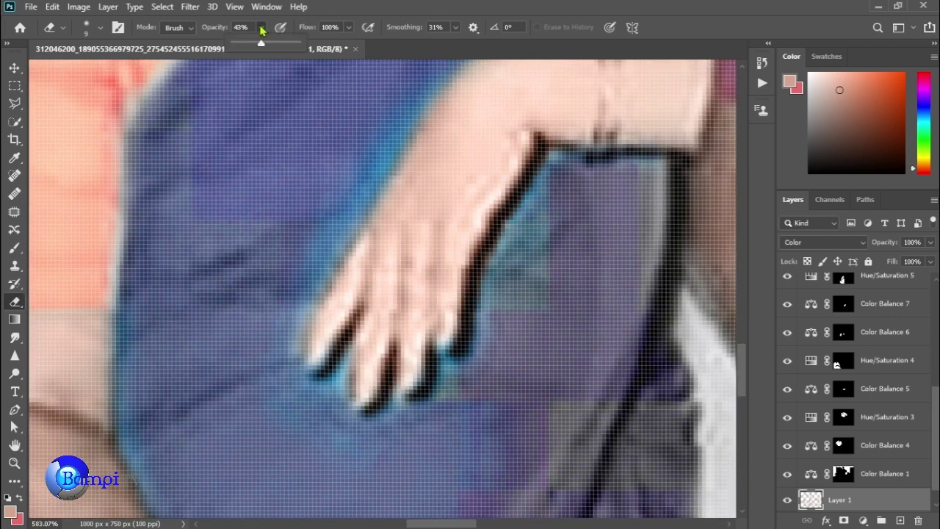
pyautogui.scroll(-5, 335, 215)
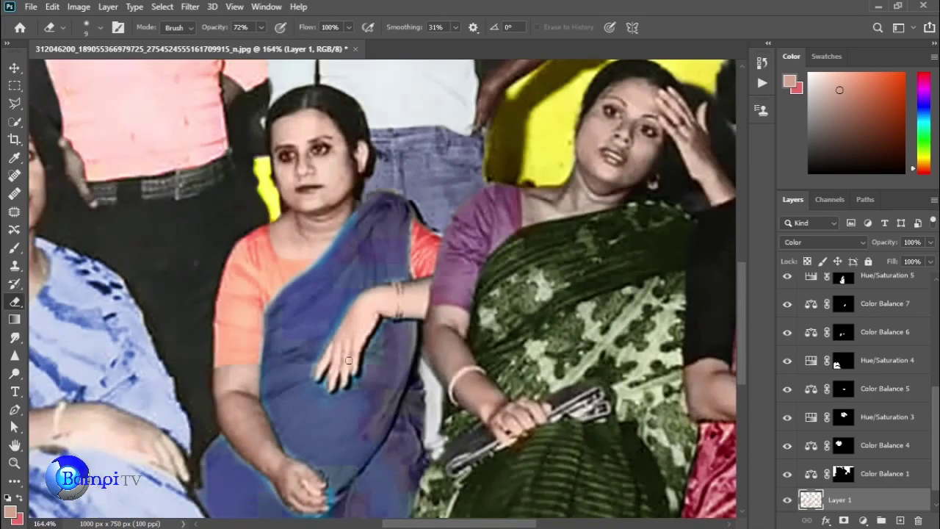
pyautogui.scroll(5, 363, 382)
pyautogui.scroll(-1, 367, 172)
pyautogui.scroll(1, 358, 273)
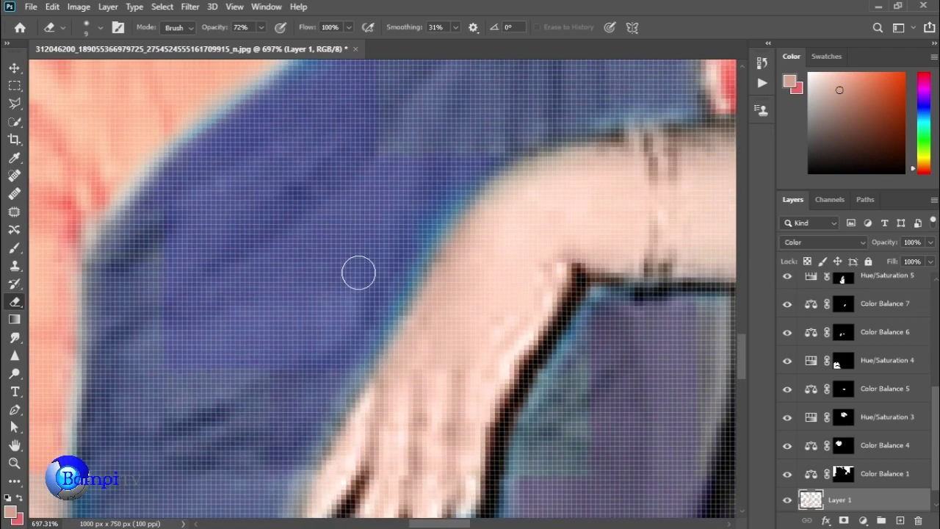
# - Show the finished colourised photo in Full Screen Mode on a black background
pyautogui.scroll(1, 358, 273)
pyautogui.scroll(-5, 335, 346)
pyautogui.scroll(5, 445, 330)
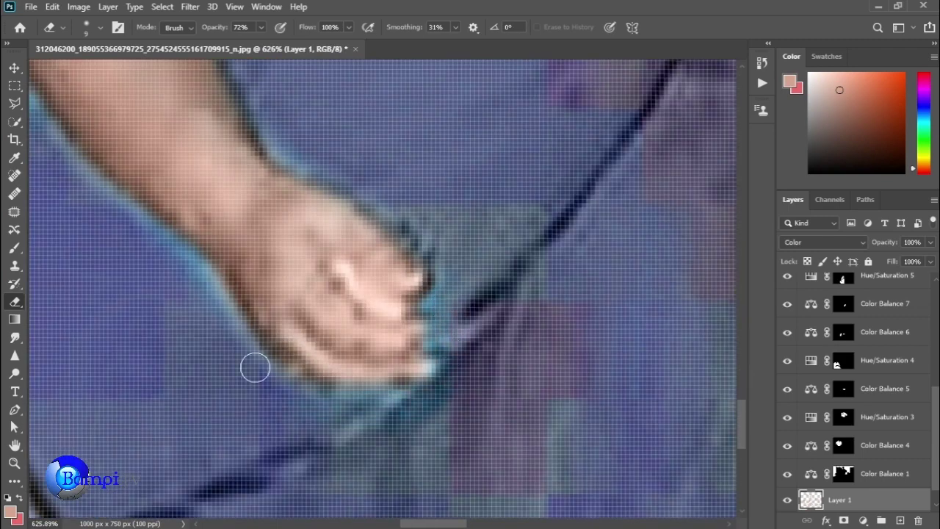
pyautogui.scroll(-5, 255, 368)
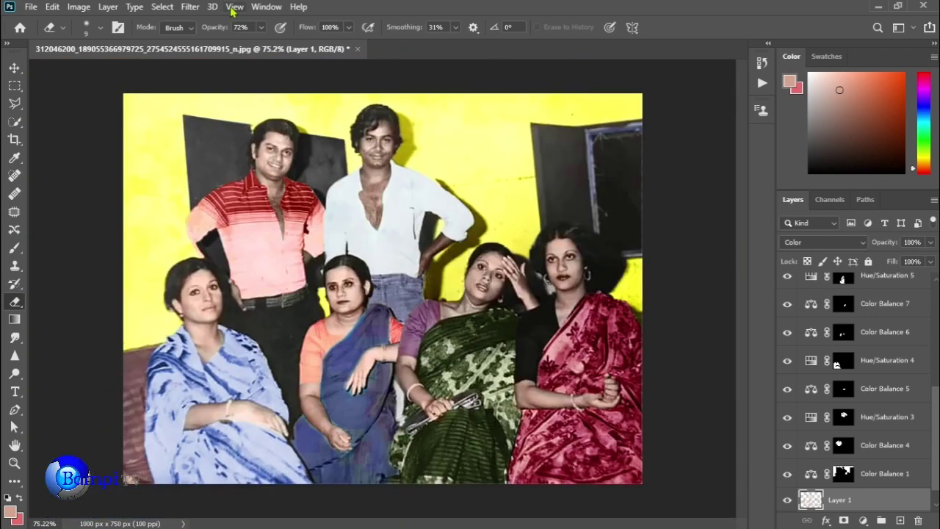
pyautogui.click(232, 7)
pyautogui.click(409, 261)
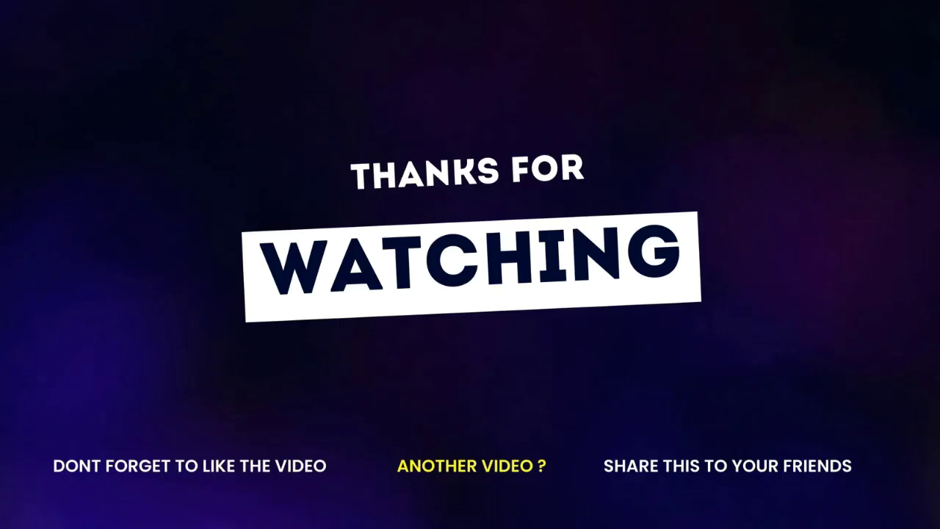